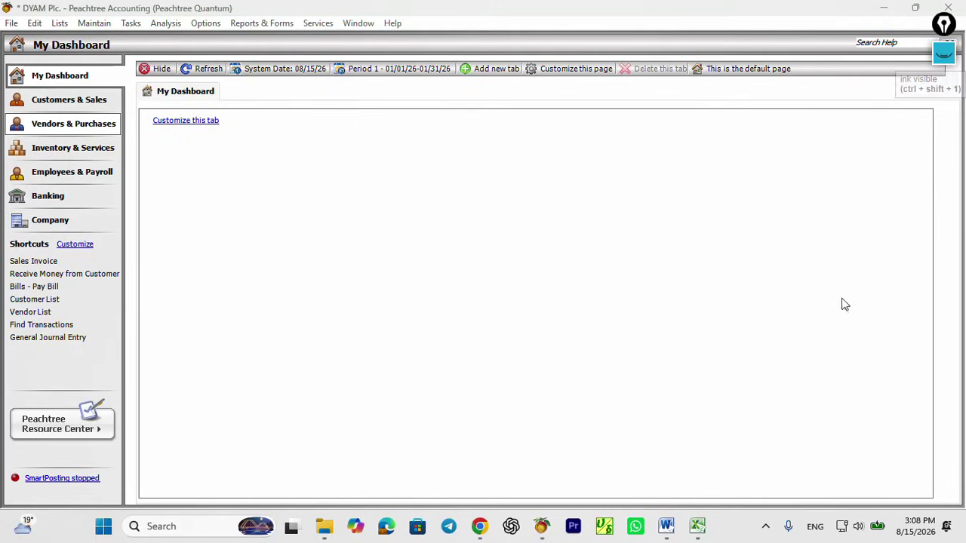
Switch to the bank reconcilation workbook in Excel and ink check marks beside the statement title, bank, account line and every column heading.
click(699, 529)
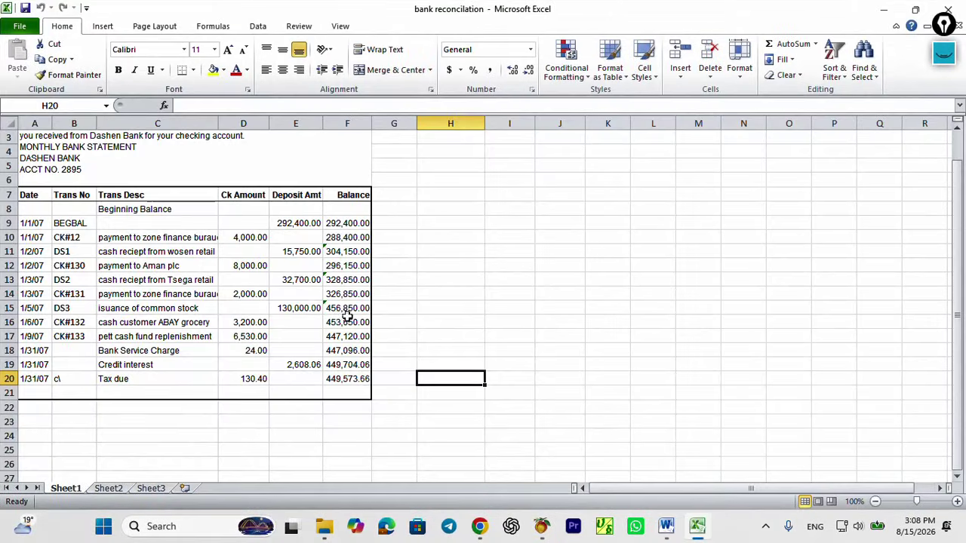
click(943, 53)
click(945, 119)
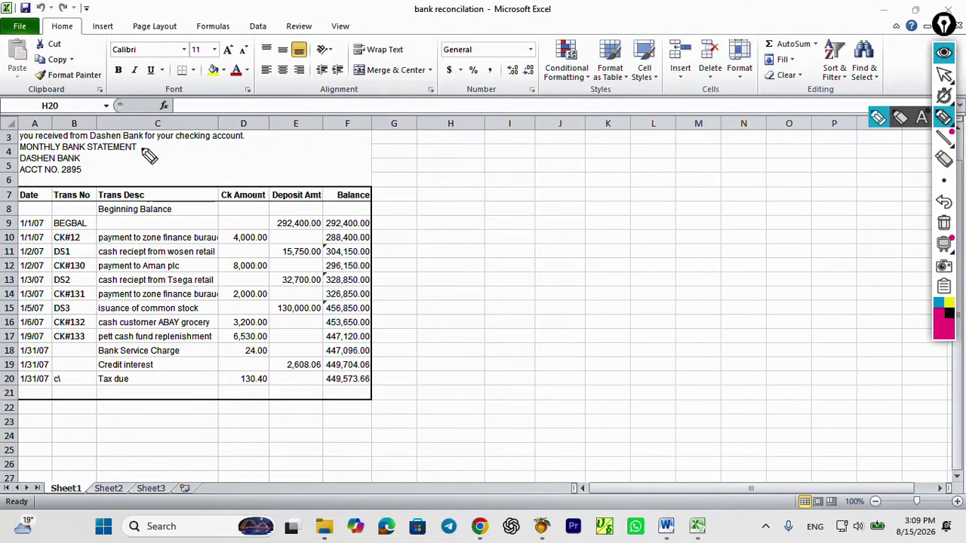
drag(141, 148, 170, 141)
drag(92, 159, 141, 148)
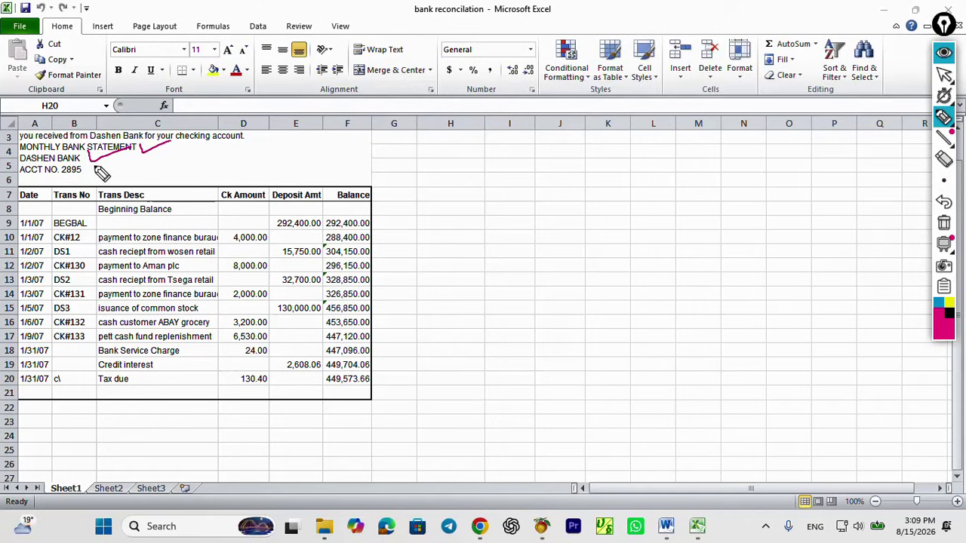
drag(90, 165, 124, 169)
drag(44, 189, 92, 188)
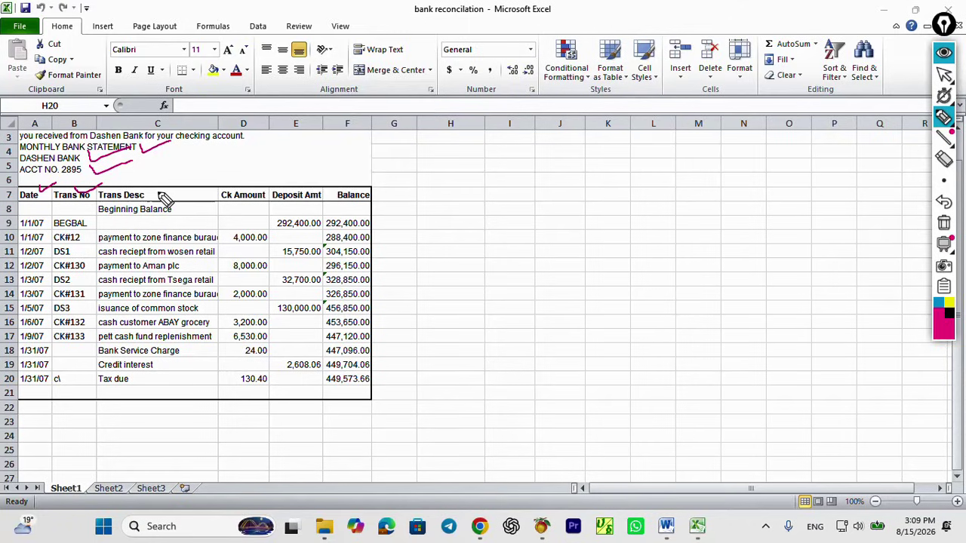
drag(160, 194, 289, 171)
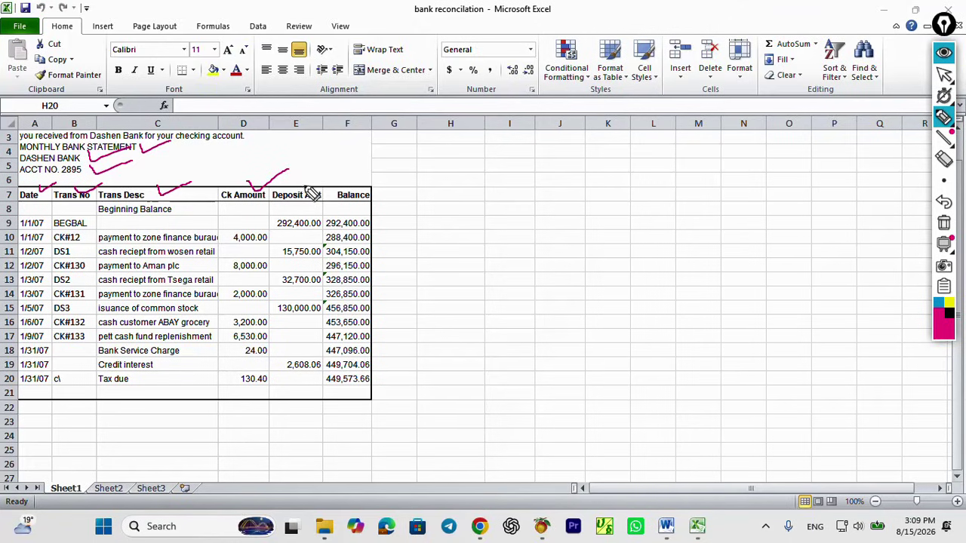
mouse_move(317, 193)
mouse_down()
mouse_move(334, 175)
mouse_move(381, 177)
mouse_up()
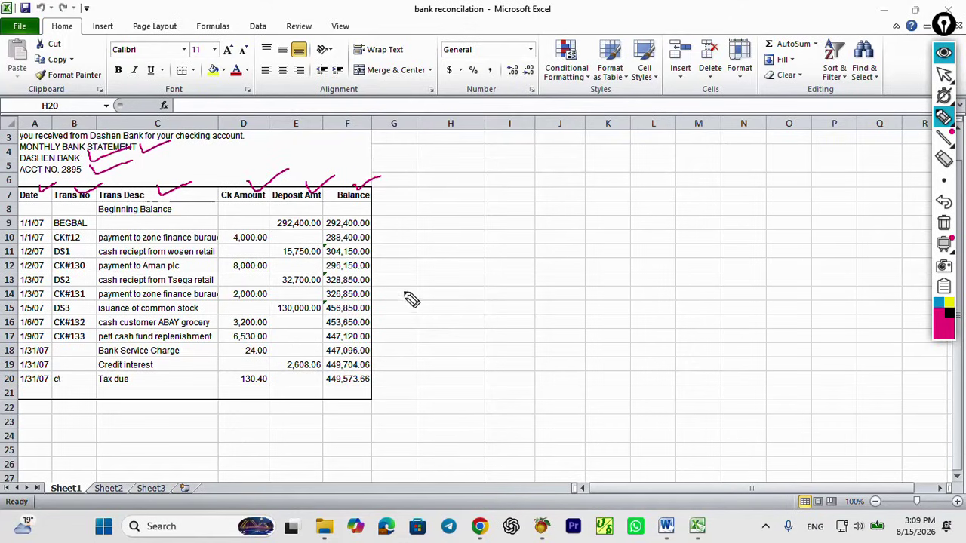
Draw an arrow from the statement table and handwrite "Bank St" beside it in ink, underlined twice.
drag(391, 246, 466, 247)
drag(403, 262, 466, 261)
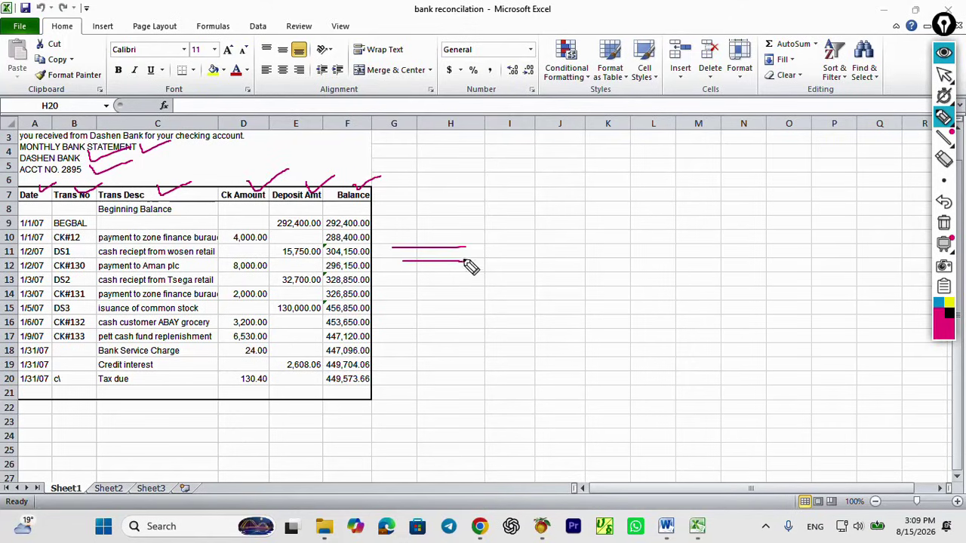
mouse_move(443, 221)
mouse_down()
mouse_move(498, 250)
mouse_move(462, 288)
mouse_up()
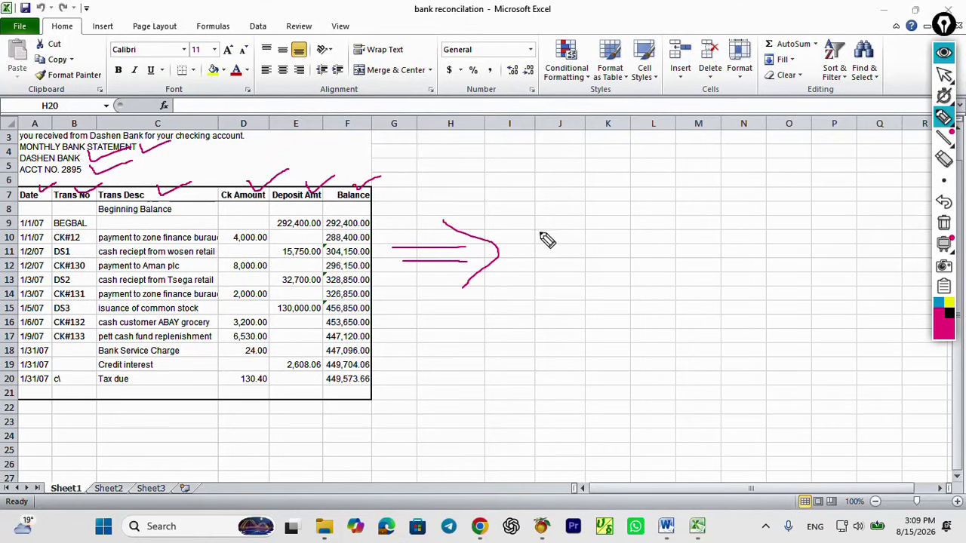
mouse_move(541, 207)
mouse_down()
mouse_move(549, 260)
mouse_move(540, 207)
mouse_move(566, 251)
mouse_move(536, 262)
mouse_up()
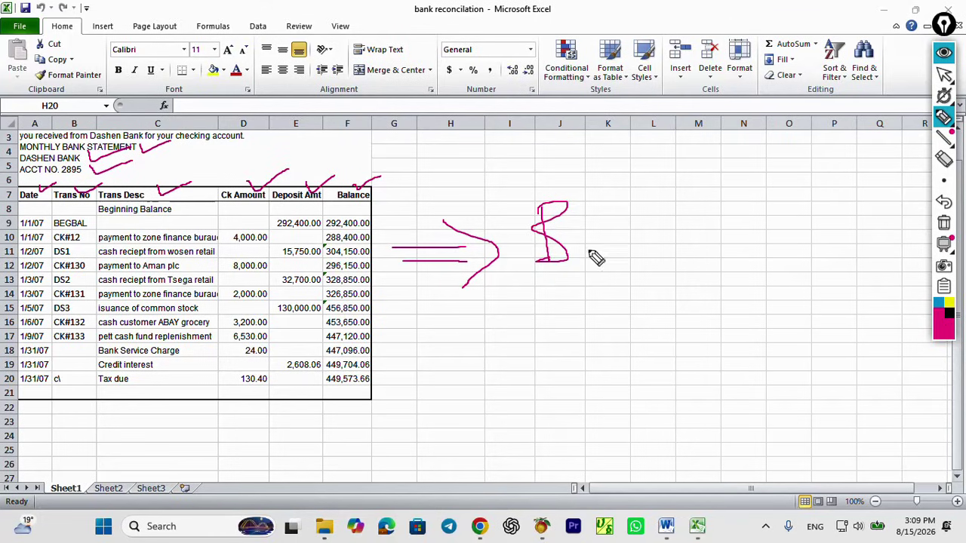
mouse_move(607, 238)
mouse_down()
mouse_move(579, 246)
mouse_move(627, 240)
mouse_move(628, 255)
mouse_move(662, 252)
mouse_up()
drag(671, 208, 672, 252)
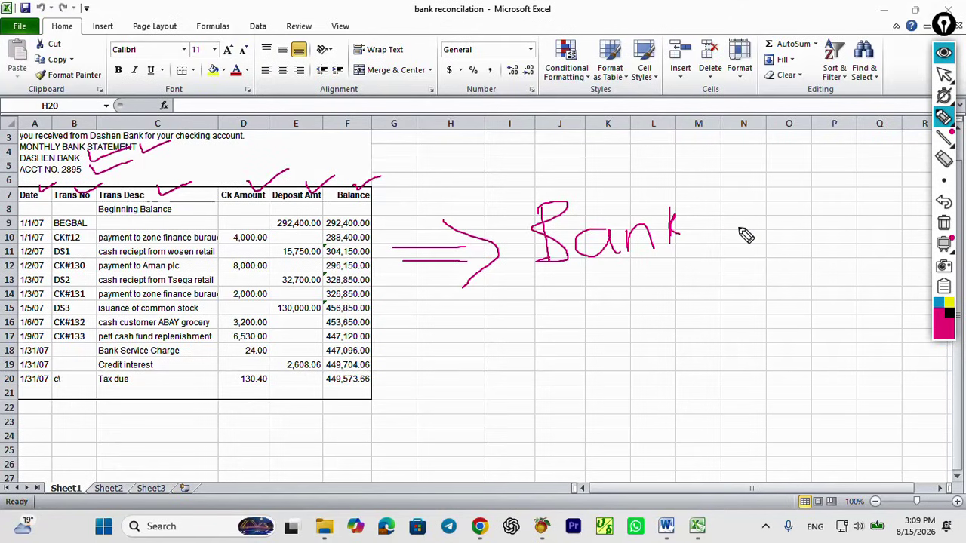
drag(749, 219, 751, 252)
drag(770, 206, 770, 234)
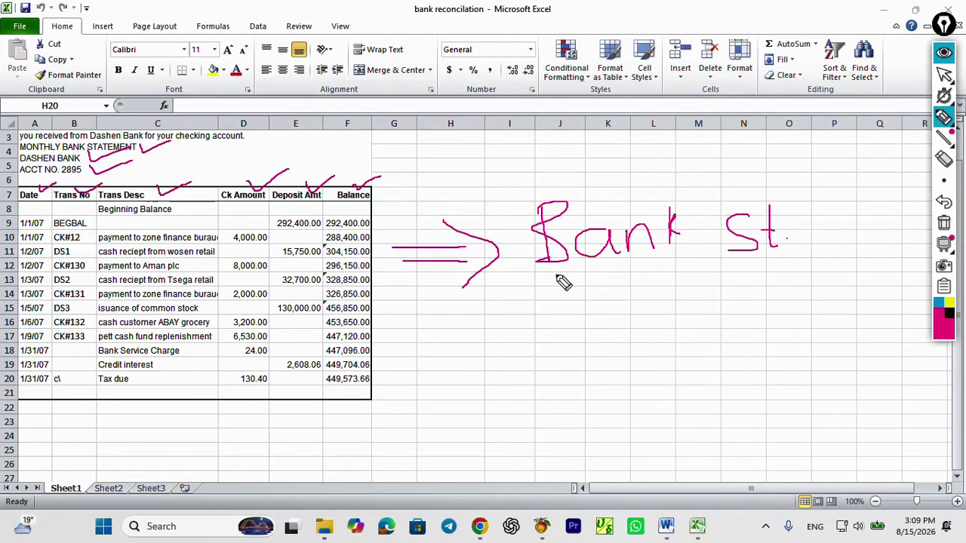
drag(549, 277, 797, 270)
drag(536, 296, 757, 295)
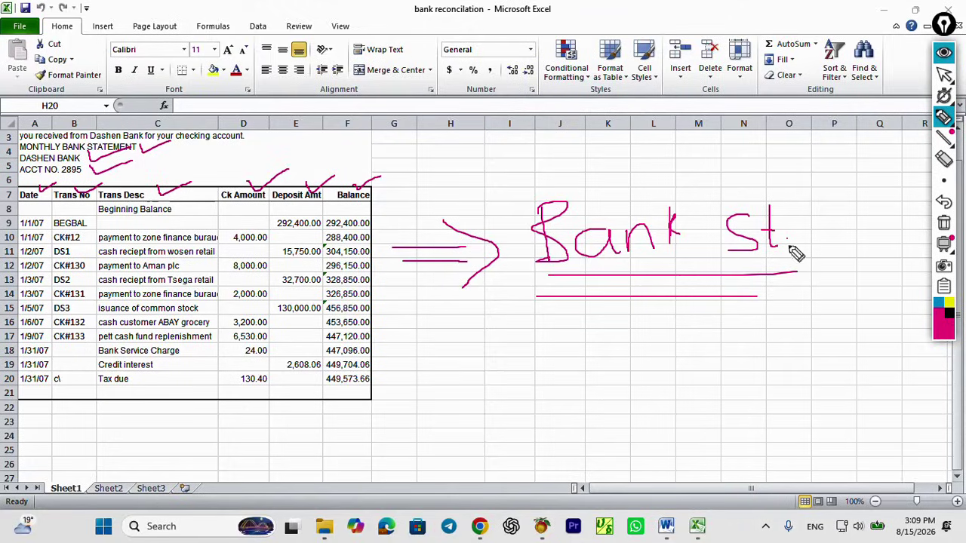
Clear all ink from the worksheet and return to Peachtree's Banking section.
click(943, 223)
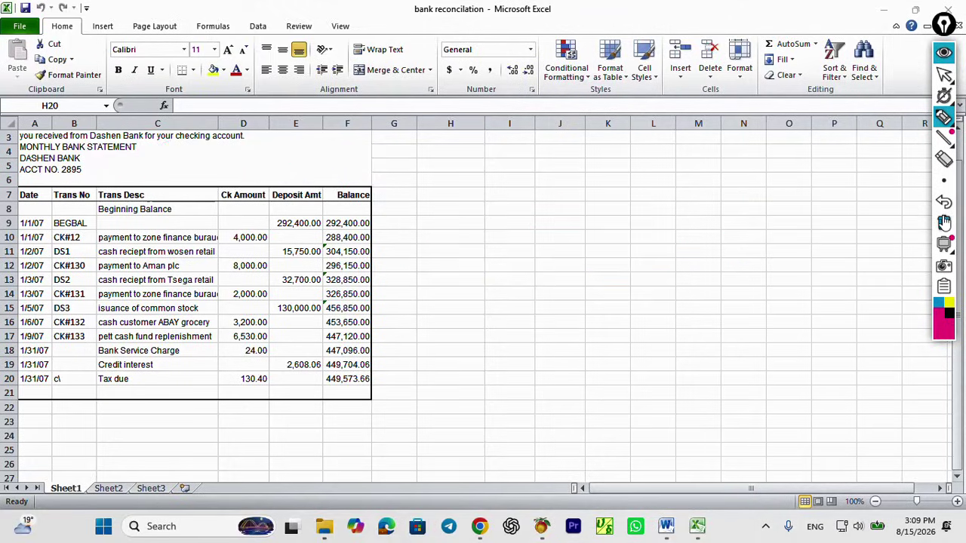
click(948, 60)
click(884, 11)
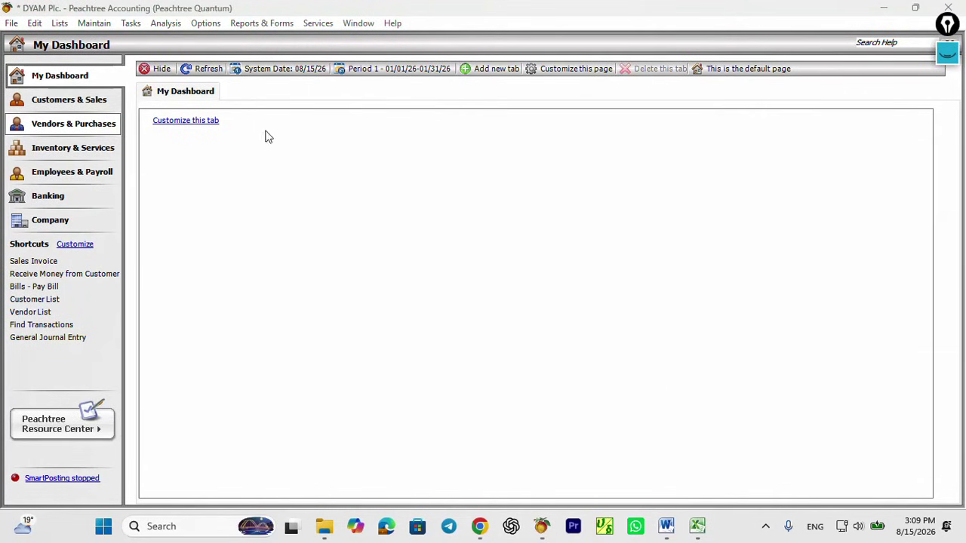
click(39, 202)
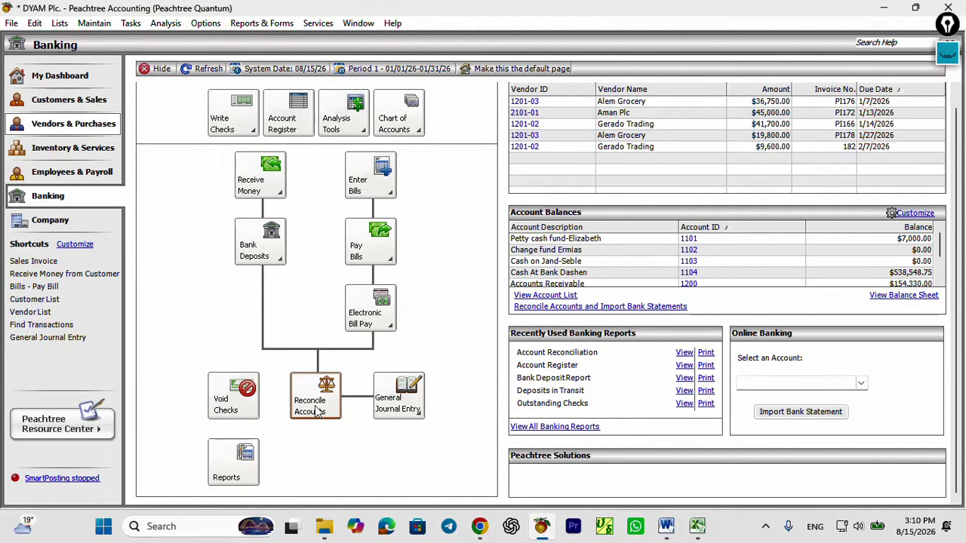
Circle the Banking entry in ink and put a check mark under Reconcile Accounts.
click(948, 52)
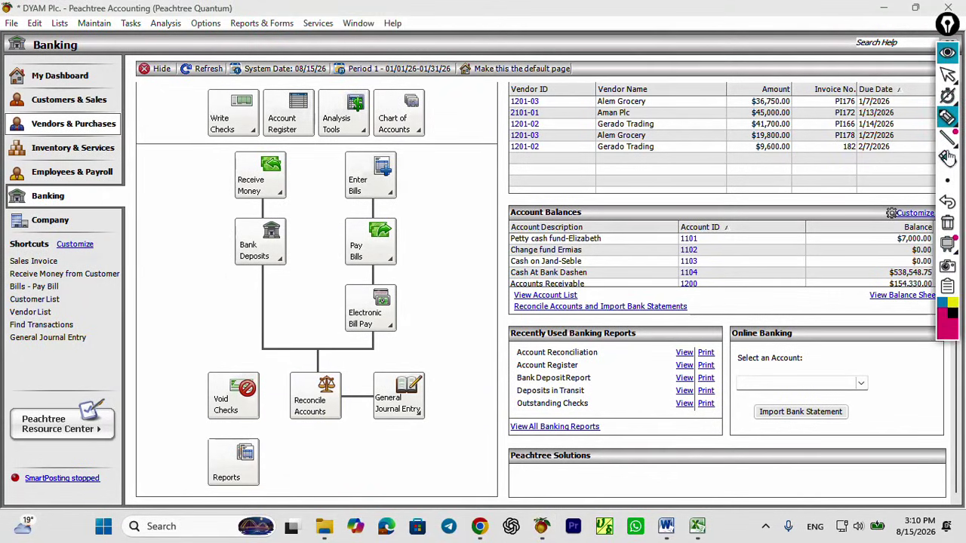
click(948, 117)
mouse_move(85, 196)
mouse_down()
mouse_move(10, 197)
mouse_move(86, 219)
mouse_move(89, 197)
mouse_up()
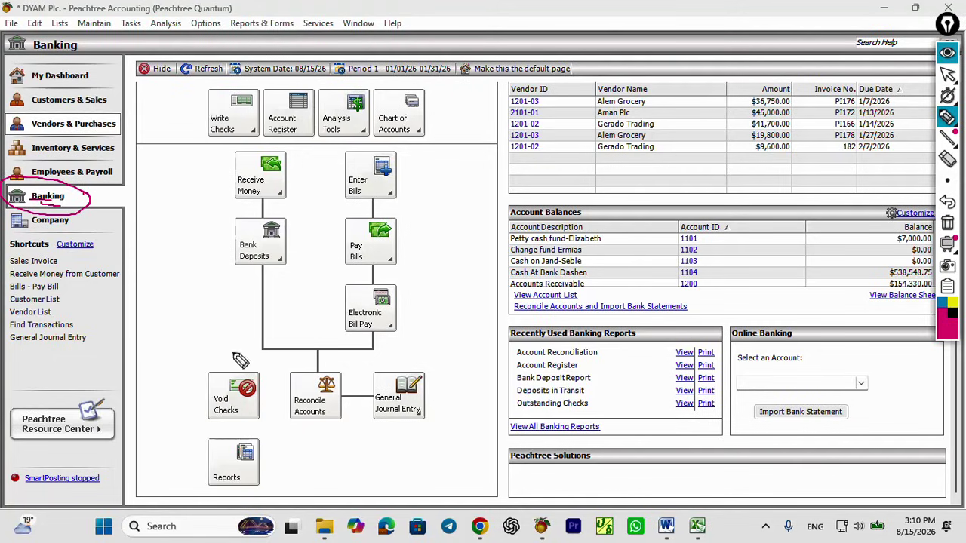
mouse_move(309, 428)
mouse_down()
mouse_move(317, 439)
mouse_move(360, 414)
mouse_up()
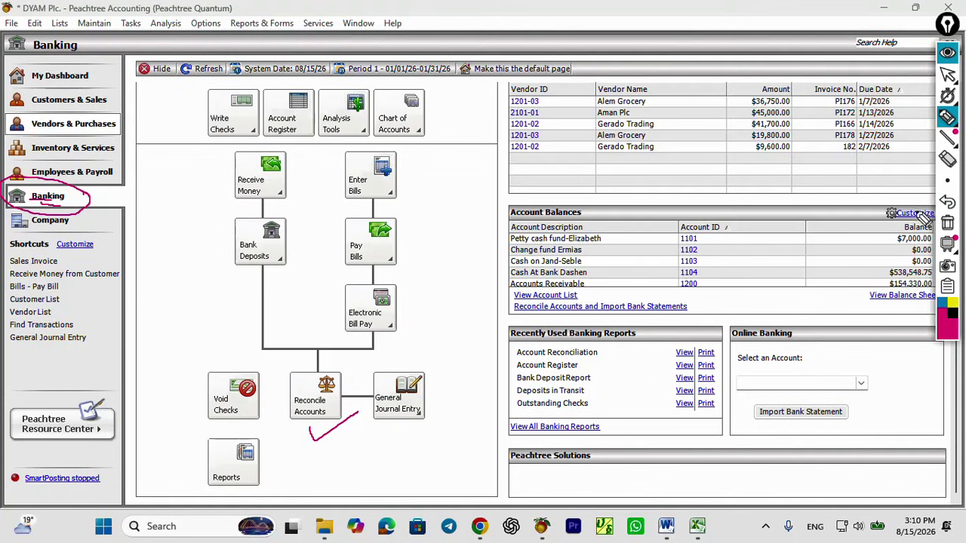
Open Reconcile Accounts, load the Cash At Bank Dashen account, and close the reconciliation window.
click(947, 74)
click(312, 400)
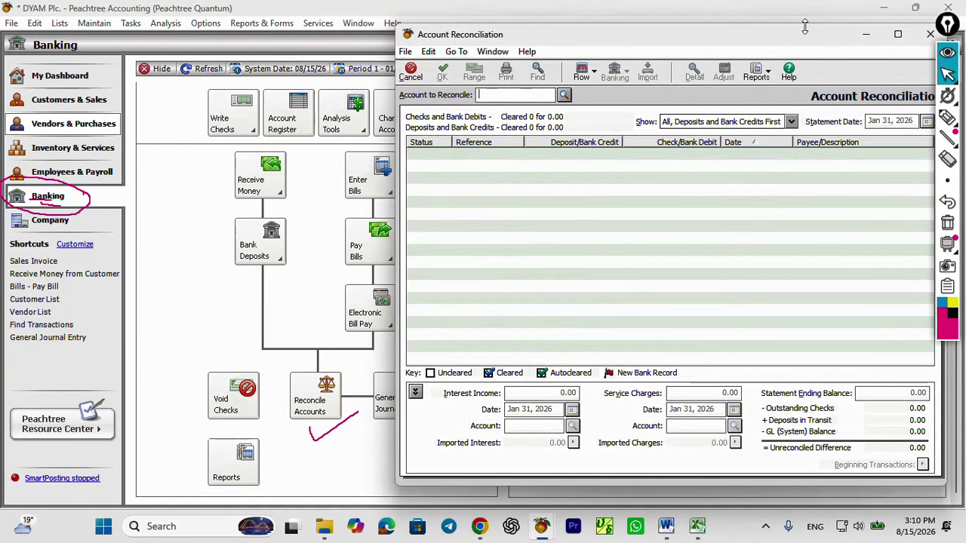
drag(782, 43, 491, 83)
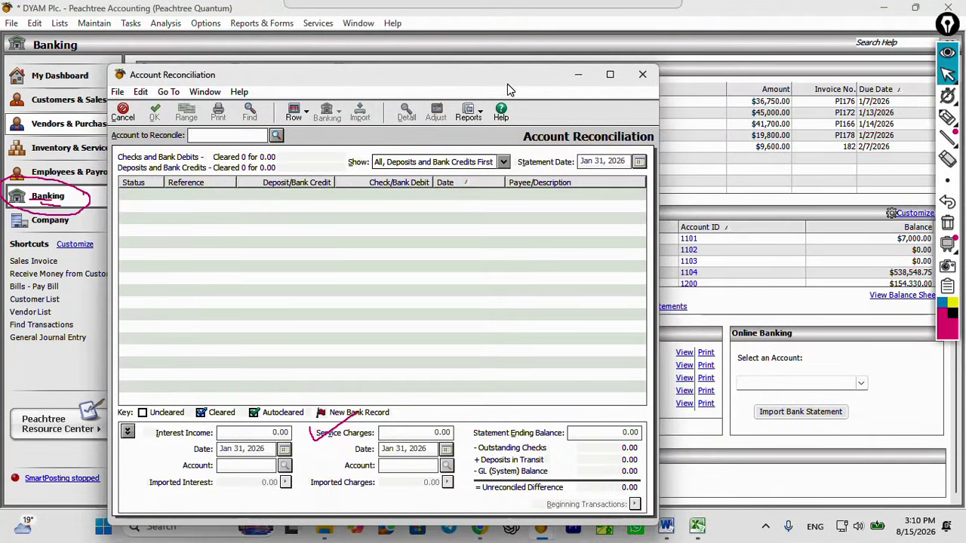
click(277, 136)
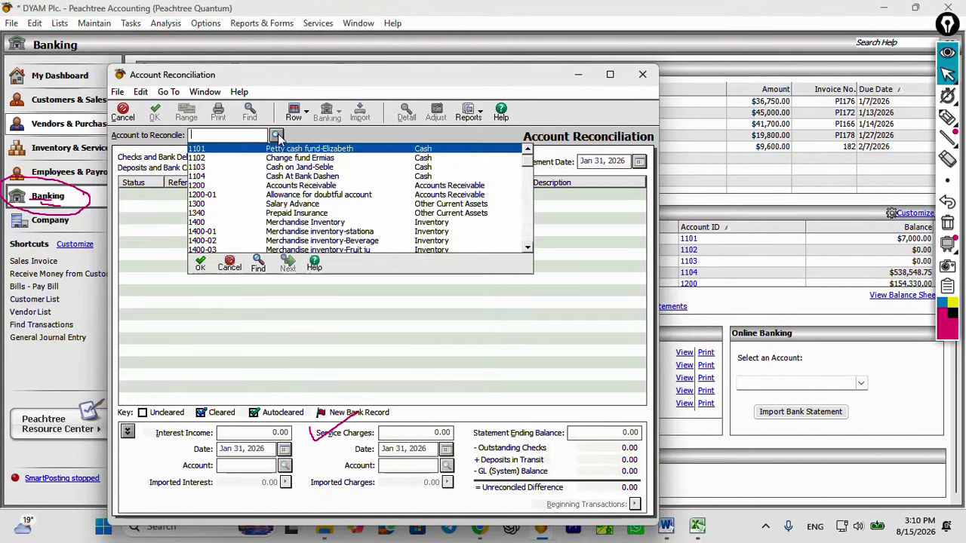
double_click(277, 176)
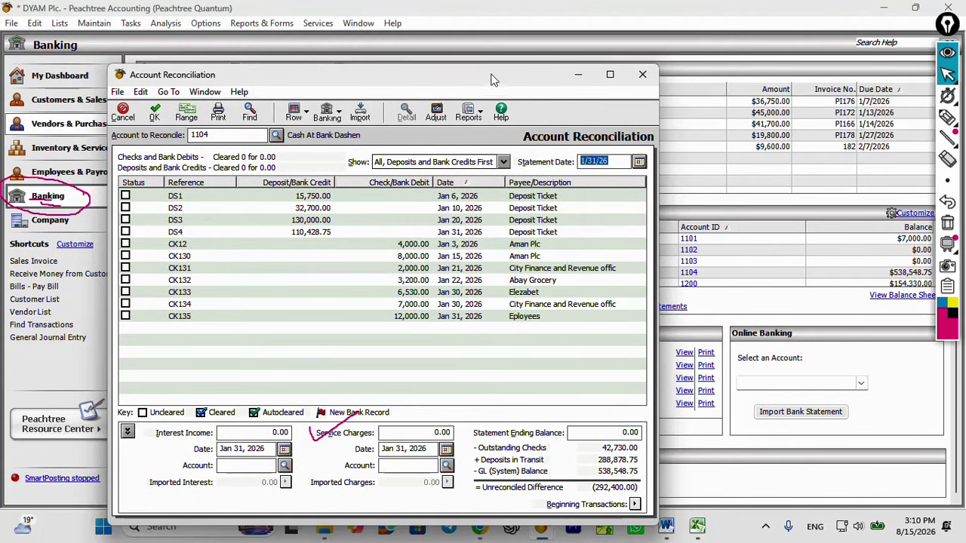
drag(492, 80, 524, 62)
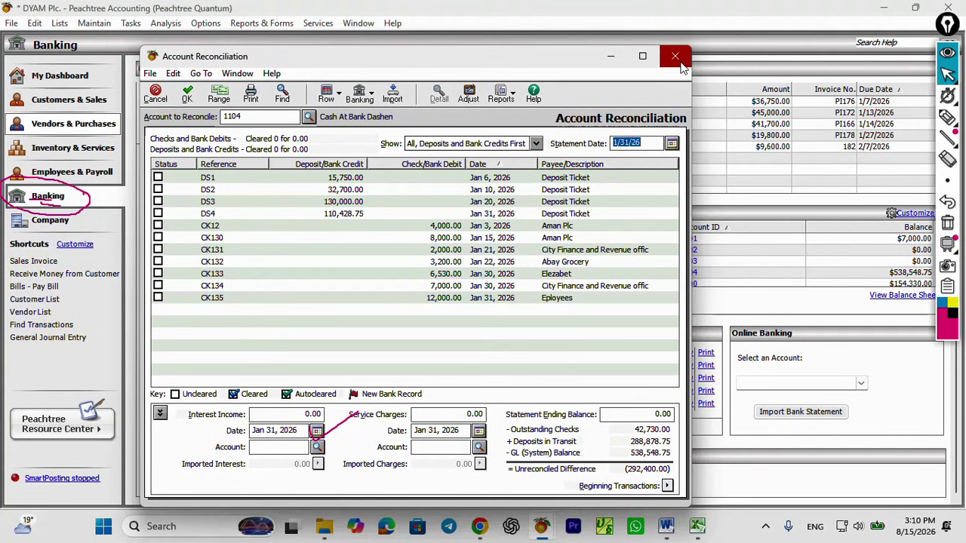
click(676, 57)
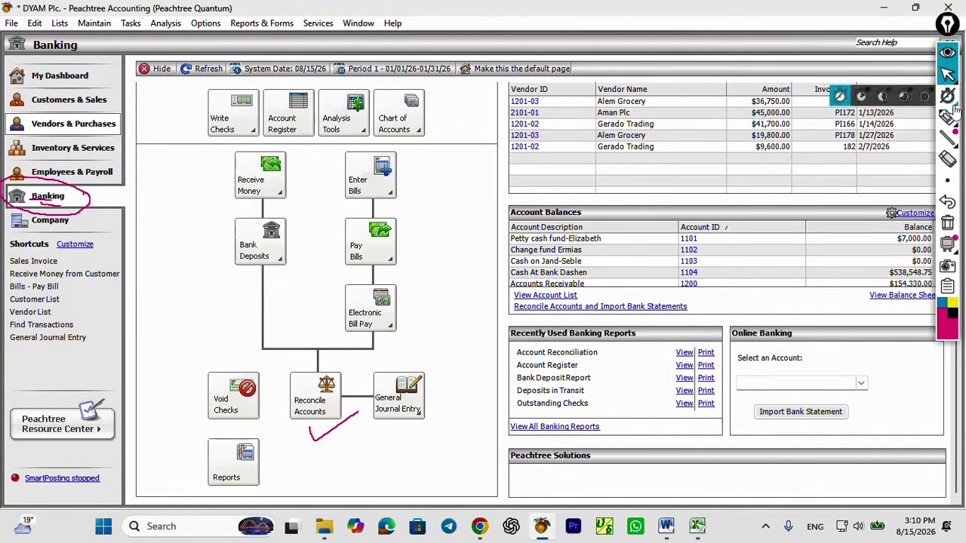
Clear the existing ink marks and circle the word Tasks with the pen.
click(948, 223)
click(947, 117)
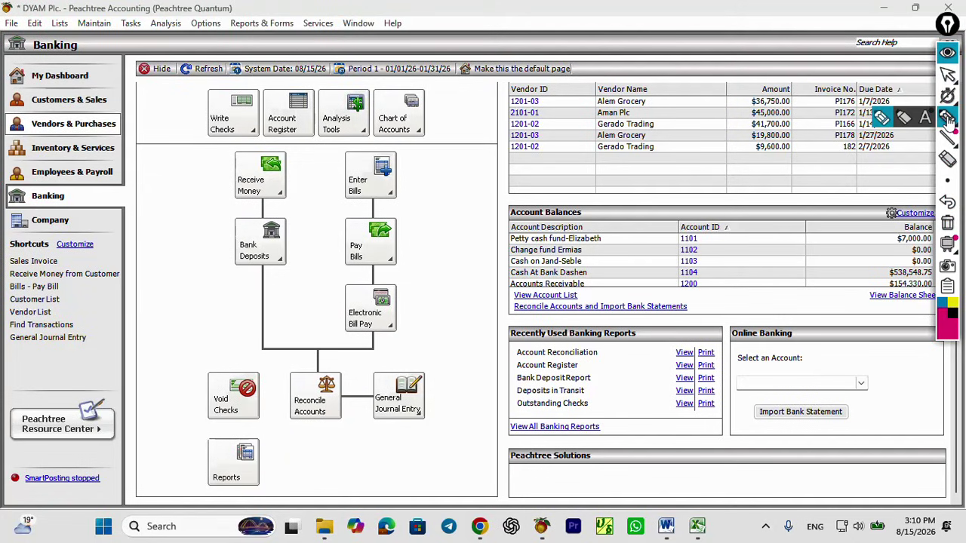
mouse_move(151, 26)
mouse_down()
mouse_move(117, 19)
mouse_move(125, 39)
mouse_move(155, 30)
mouse_move(147, 21)
mouse_up()
mouse_move(947, 80)
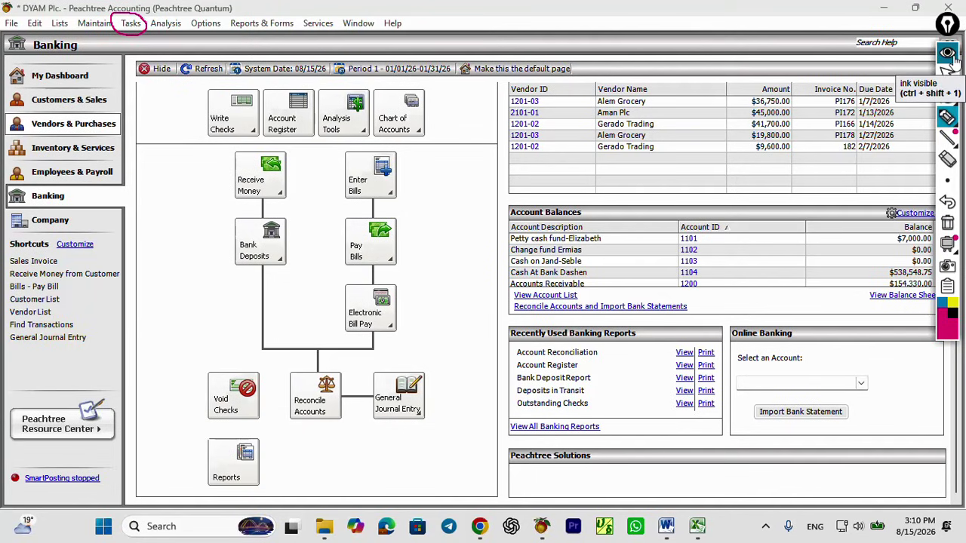
click(949, 77)
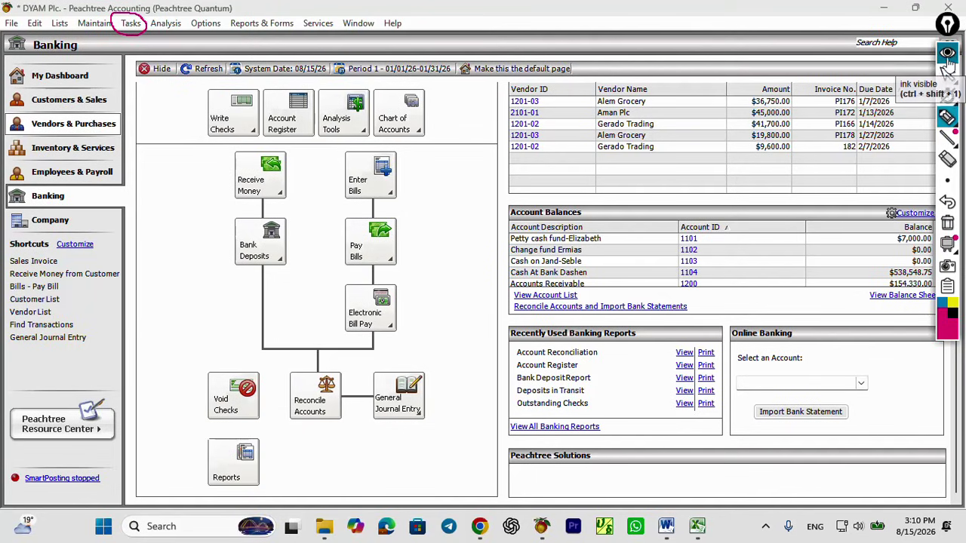
Open Account Reconciliation from the Tasks commands and move its window up so it is fully in view.
click(131, 23)
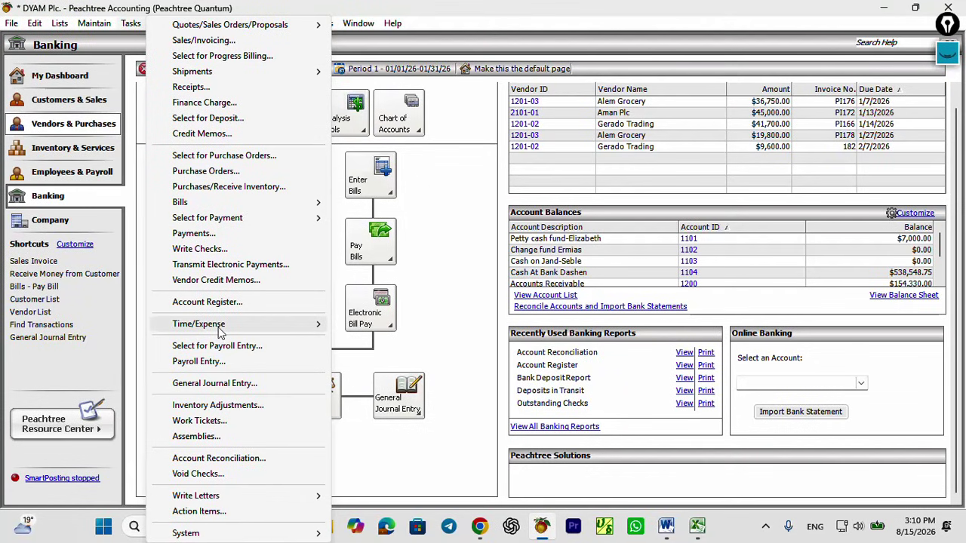
mouse_move(221, 324)
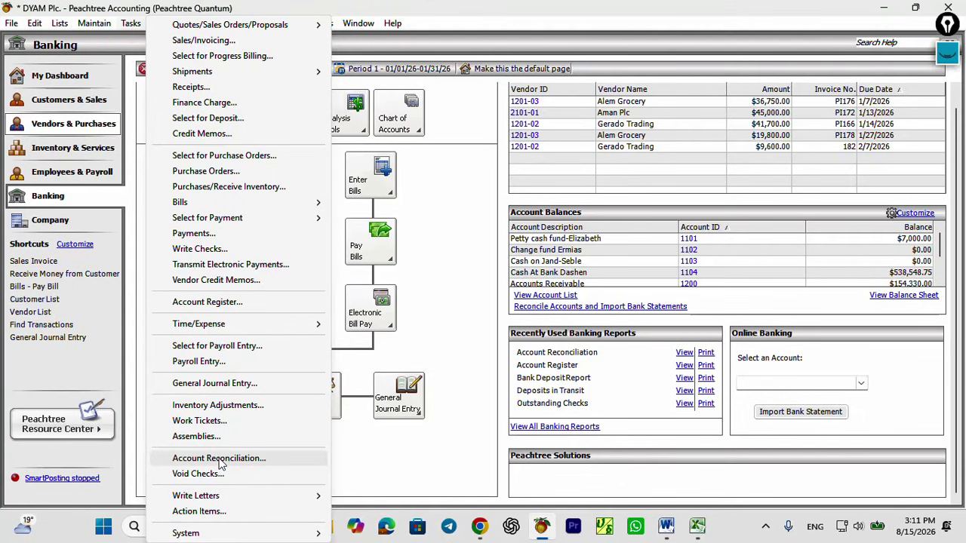
click(218, 458)
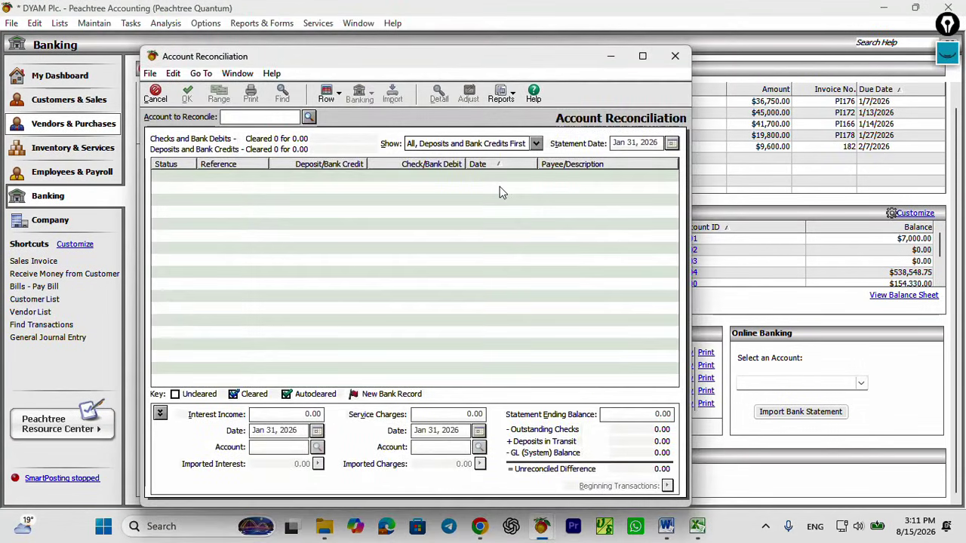
drag(572, 59, 600, 54)
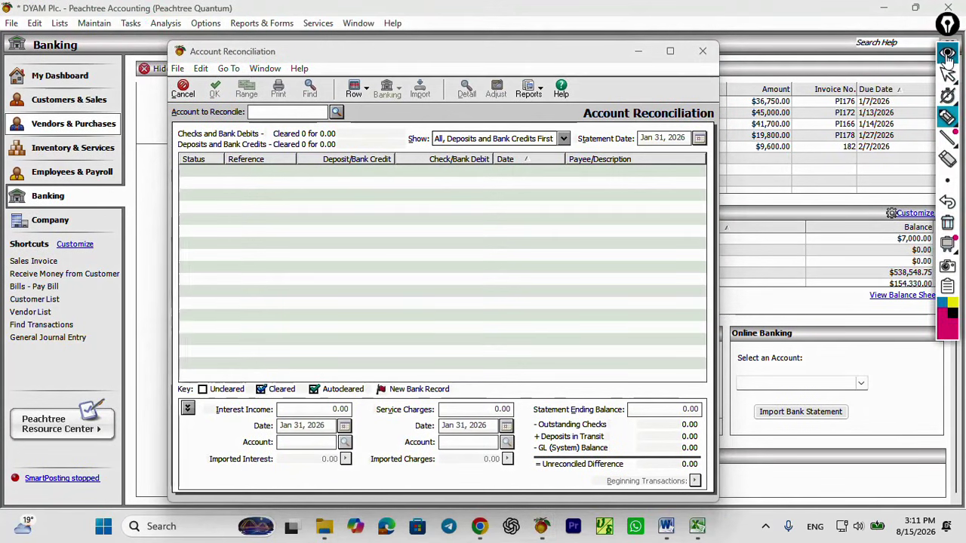
click(945, 56)
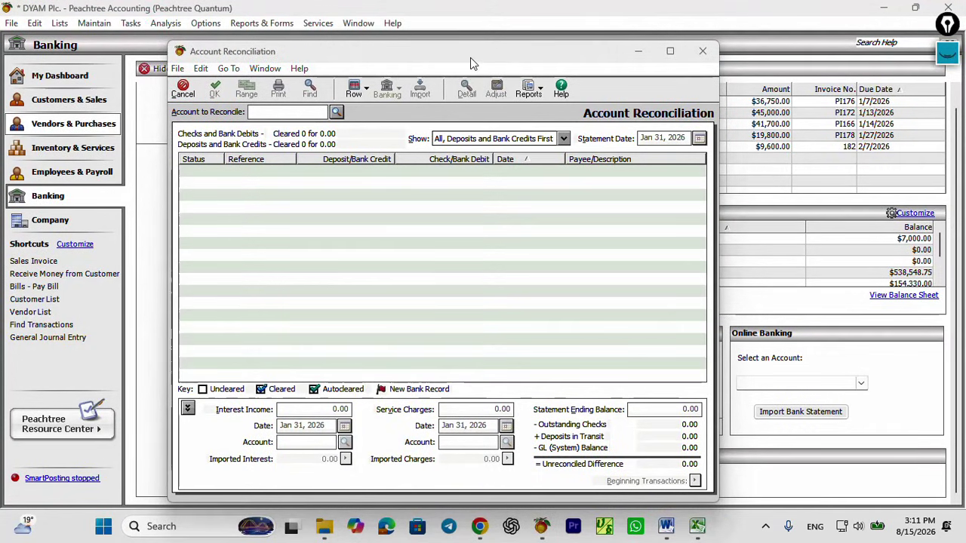
drag(470, 58, 473, 19)
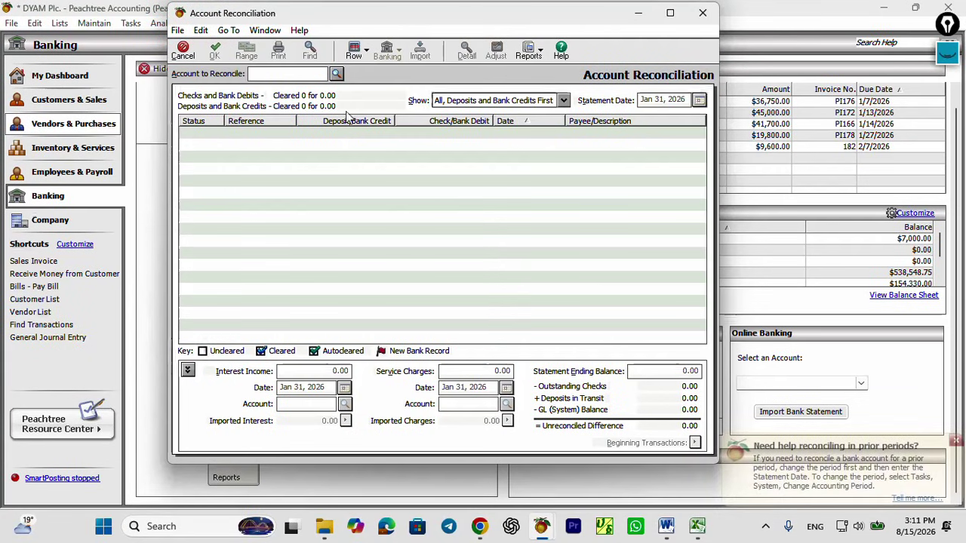
With the pen, put a check mark beside Account to Reconcile and circle the Statement Date and the Adjust command.
click(947, 55)
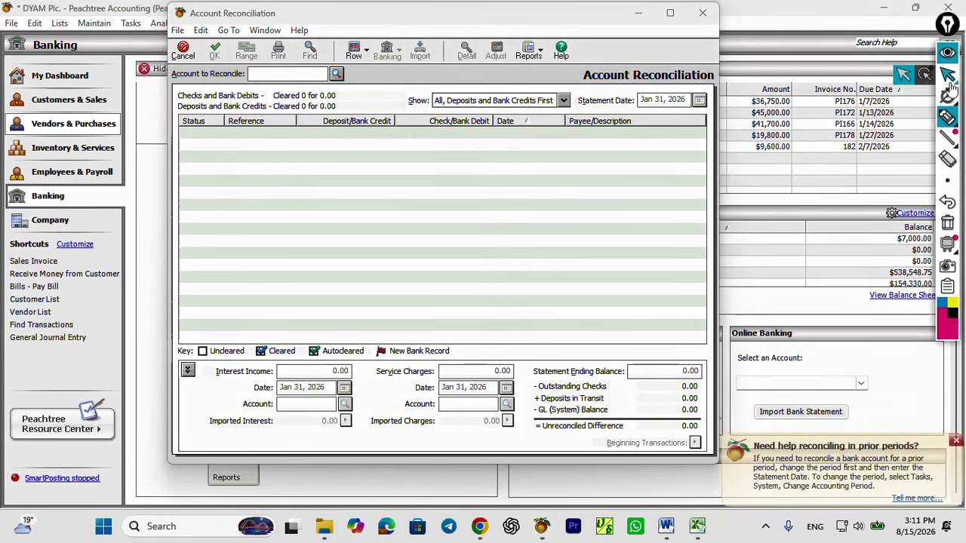
click(950, 119)
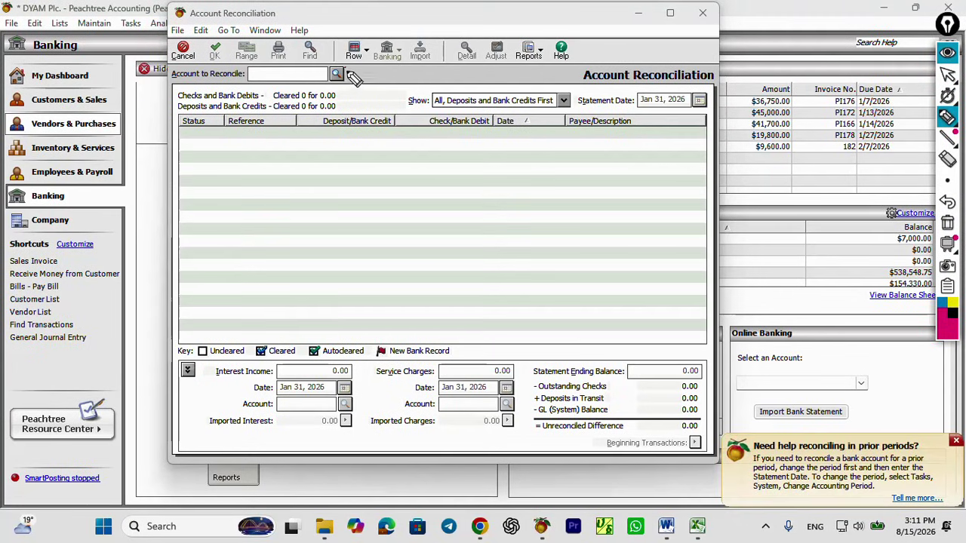
drag(347, 80, 391, 71)
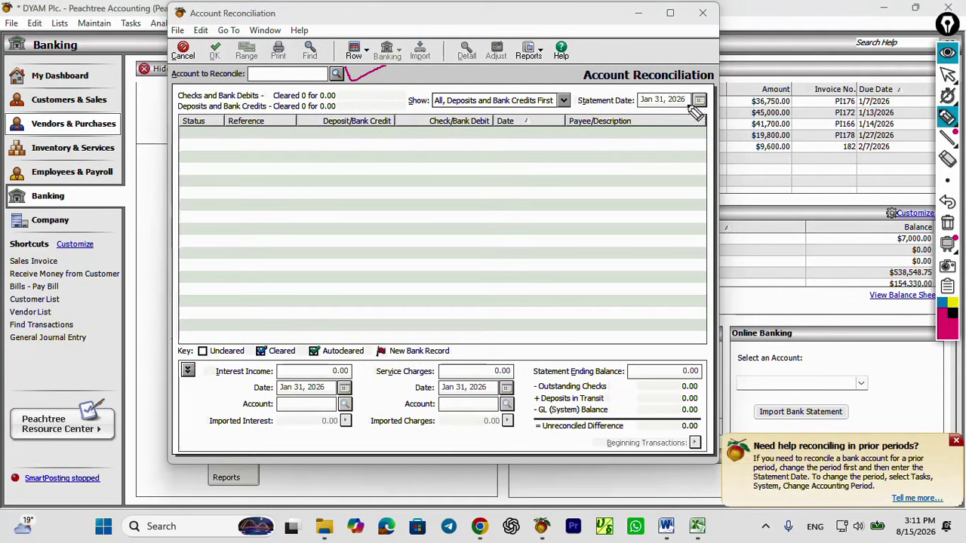
mouse_move(714, 80)
mouse_down()
mouse_move(618, 106)
mouse_move(706, 122)
mouse_move(713, 86)
mouse_up()
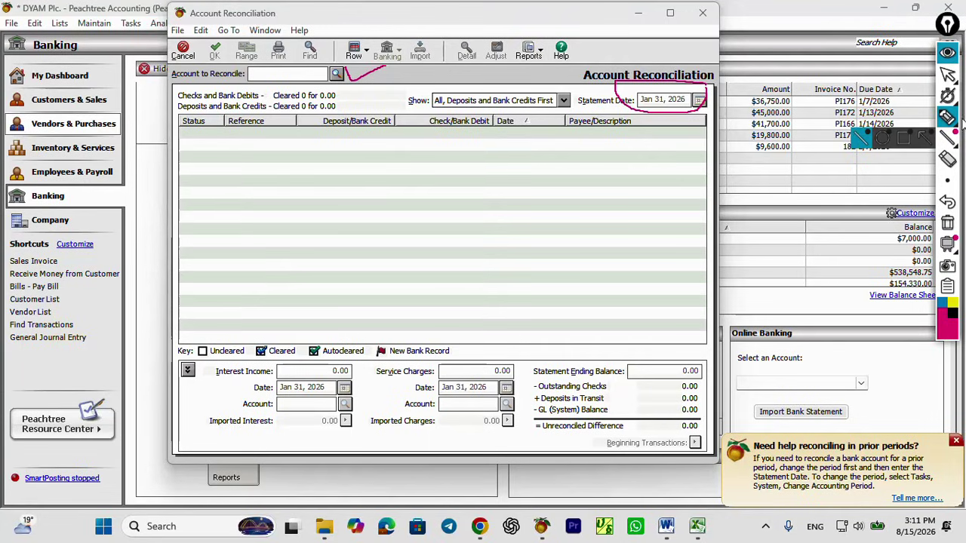
click(948, 118)
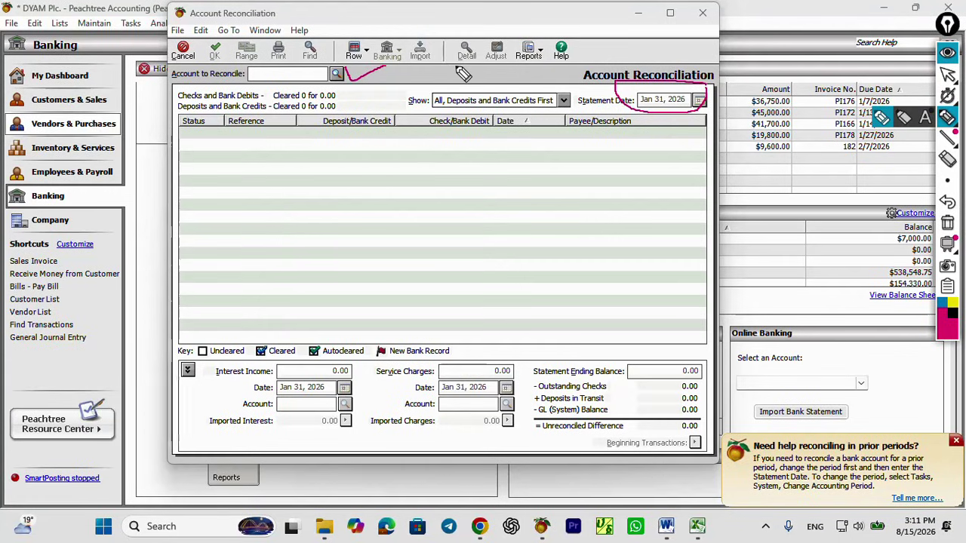
mouse_move(518, 43)
mouse_down()
mouse_move(516, 34)
mouse_move(487, 39)
mouse_move(480, 73)
mouse_move(509, 80)
mouse_move(526, 54)
mouse_move(521, 36)
mouse_up()
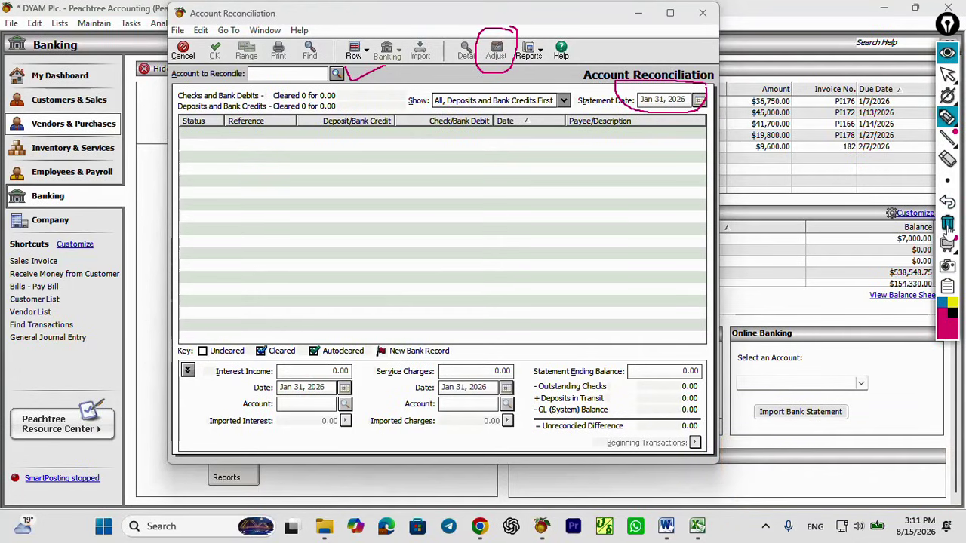
Clear all ink marks and load the Cash At Bank Dashen account (1104) as the account to reconcile.
click(948, 224)
click(948, 76)
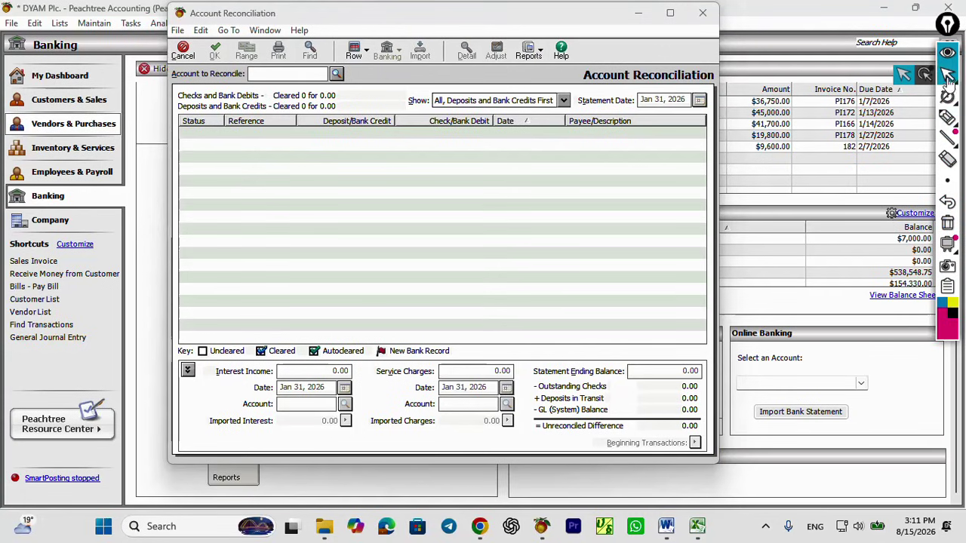
click(337, 73)
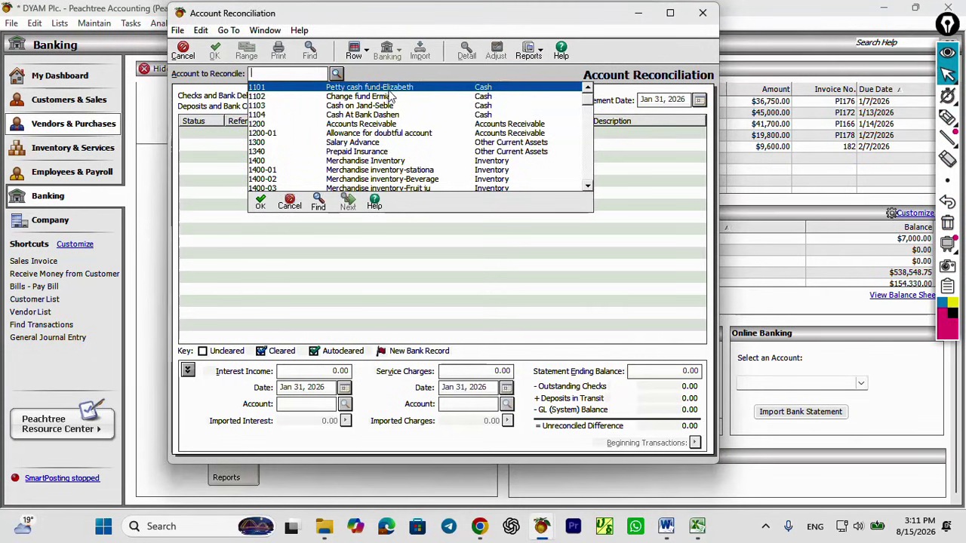
double_click(349, 115)
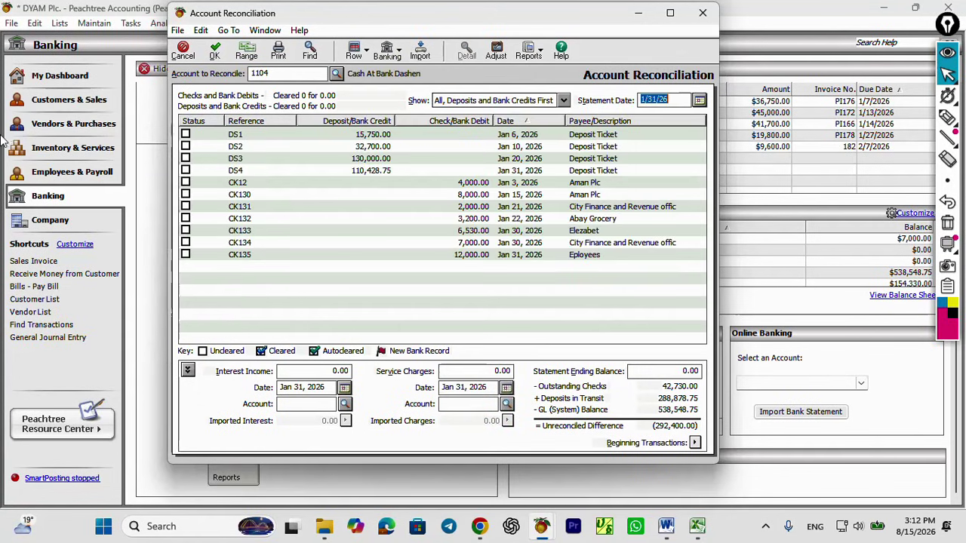
Bring up the bank reconciliation workbook in Excel and place Peachtree's Account Reconciliation window beside the bank statement.
click(696, 526)
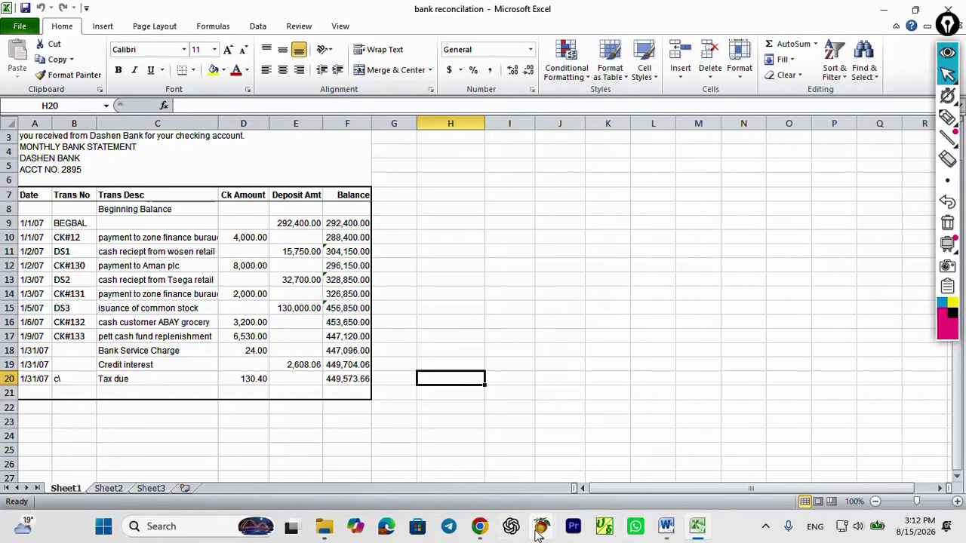
click(619, 476)
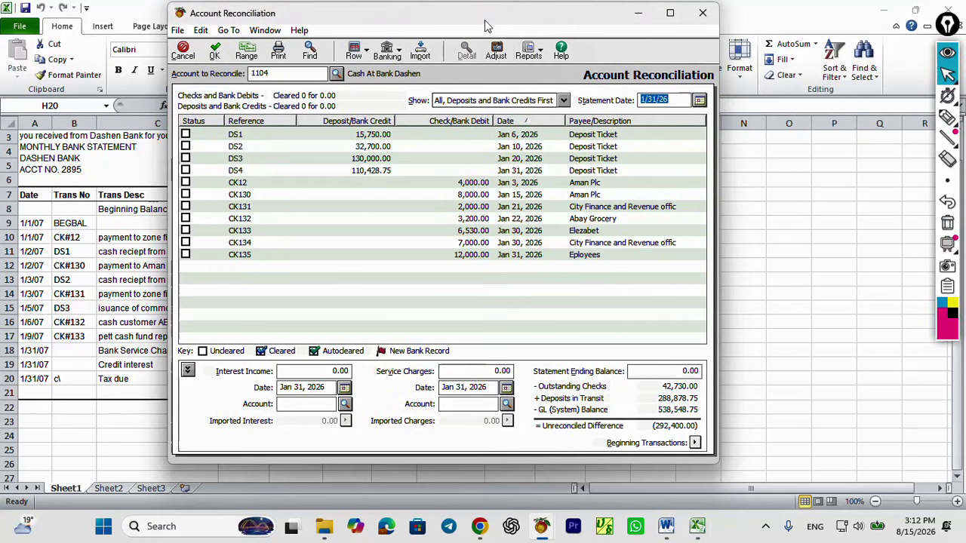
mouse_move(481, 19)
mouse_down()
mouse_move(561, 39)
mouse_move(710, 39)
mouse_up()
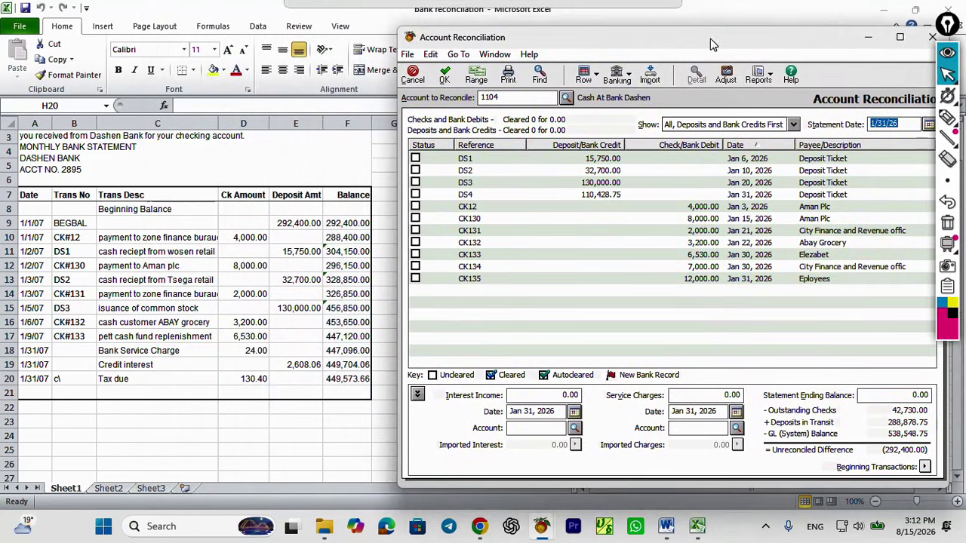
drag(948, 25, 954, 22)
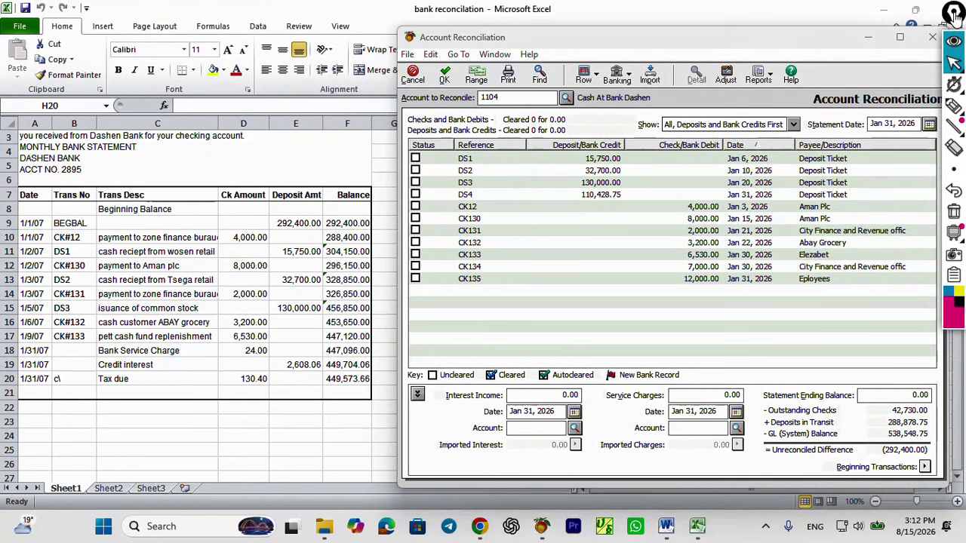
Bring the reconciliation window fully into view and outline the Interest Income, Service Charges and Statement Ending Balance sections in ink.
click(954, 117)
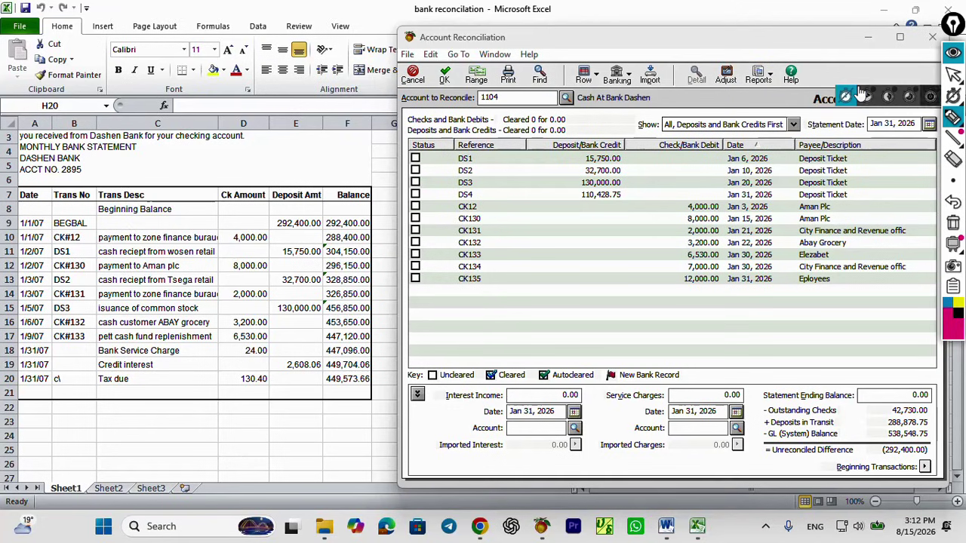
click(953, 76)
drag(806, 43, 788, 39)
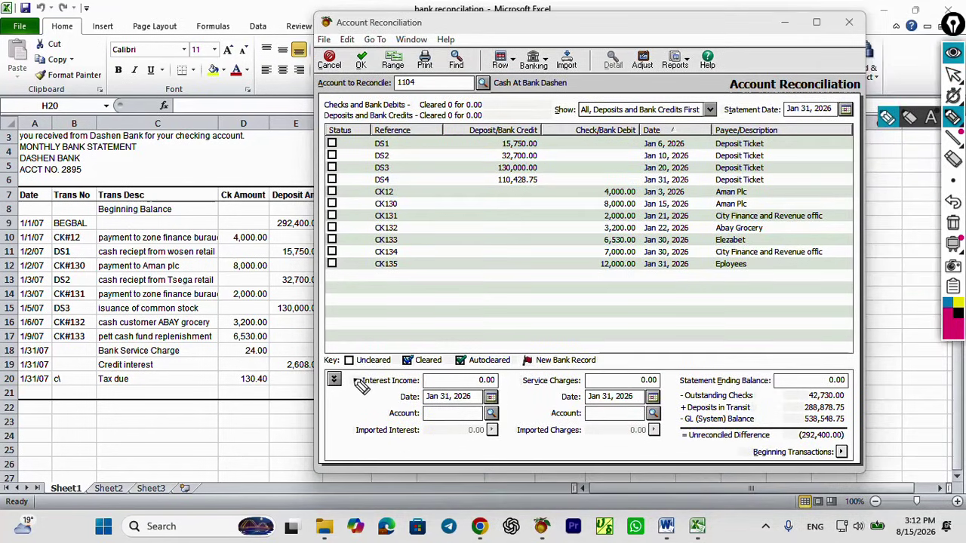
mouse_move(352, 374)
mouse_down()
mouse_move(348, 446)
mouse_move(483, 455)
mouse_move(519, 416)
mouse_move(352, 364)
mouse_up()
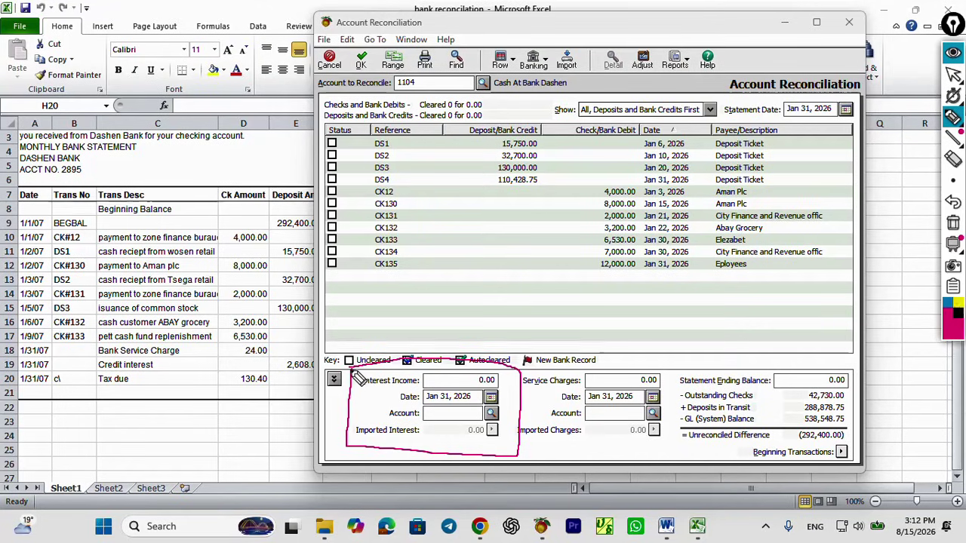
mouse_move(521, 432)
mouse_down()
mouse_move(667, 458)
mouse_move(675, 381)
mouse_move(589, 375)
mouse_up()
mouse_move(667, 368)
mouse_down()
mouse_move(678, 438)
mouse_move(737, 463)
mouse_move(831, 468)
mouse_move(860, 432)
mouse_move(865, 374)
mouse_move(675, 368)
mouse_up()
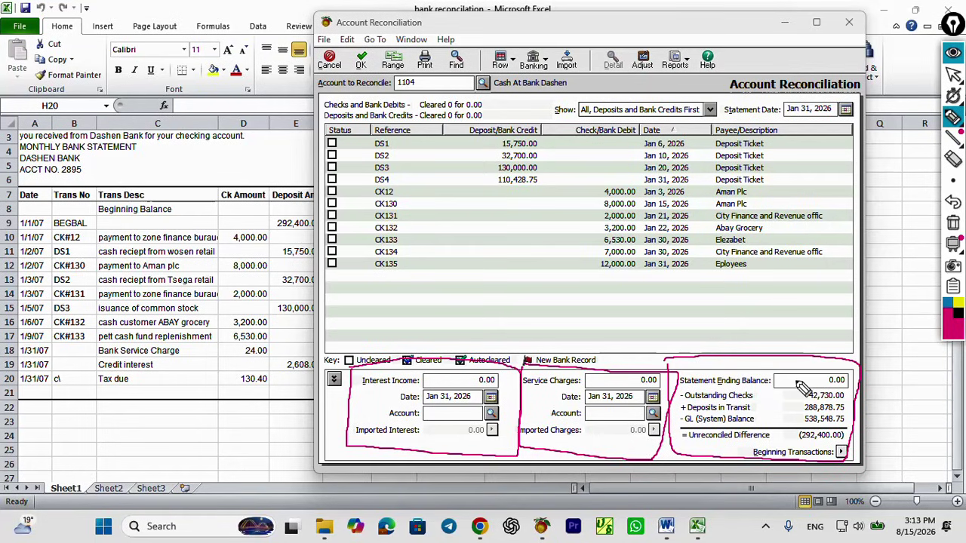
Put ink check marks at Statement Ending Balance, Outstanding Checks and Deposits in Transit, and underline the Unreconciled Difference amount.
drag(796, 374, 835, 367)
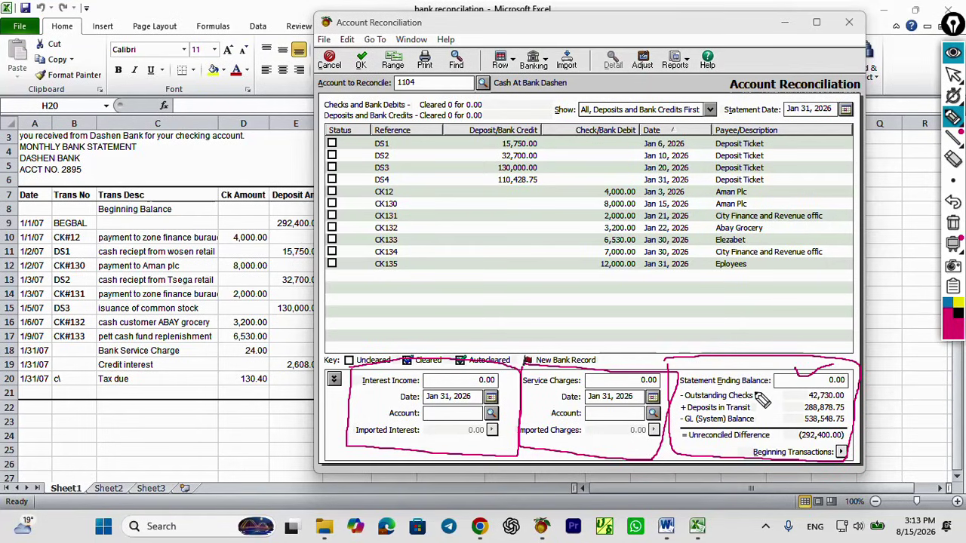
drag(755, 393, 778, 395)
drag(759, 407, 782, 404)
drag(791, 443, 844, 438)
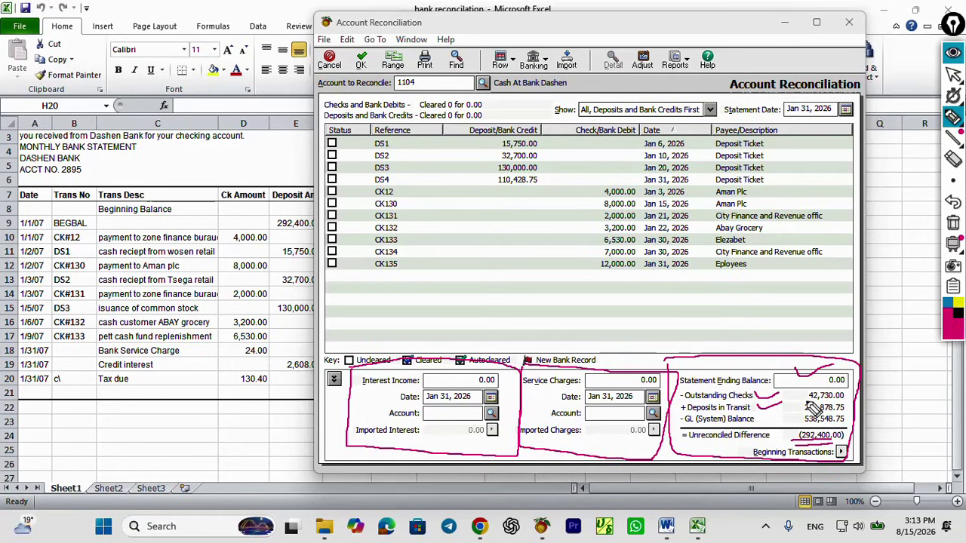
Circle the Outstanding Checks amount, mark checks CK12 to CK135 in ink, and draw an arrow from them to the circled amount.
mouse_move(812, 406)
mouse_down()
mouse_move(860, 411)
mouse_move(826, 389)
mouse_move(801, 404)
mouse_move(815, 407)
mouse_up()
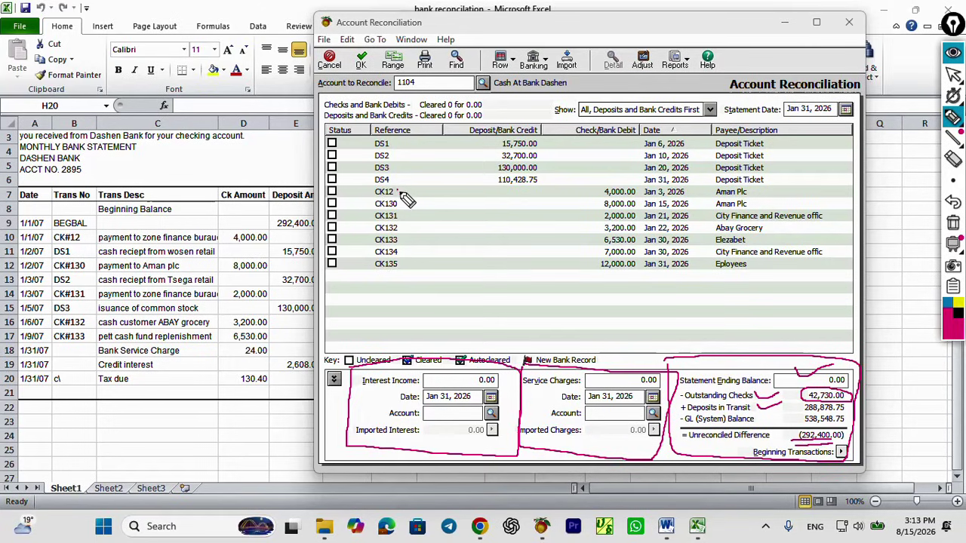
mouse_move(399, 193)
mouse_down()
mouse_move(434, 213)
mouse_move(434, 255)
mouse_up()
mouse_move(426, 183)
mouse_down()
mouse_move(469, 225)
mouse_move(459, 251)
mouse_move(797, 398)
mouse_up()
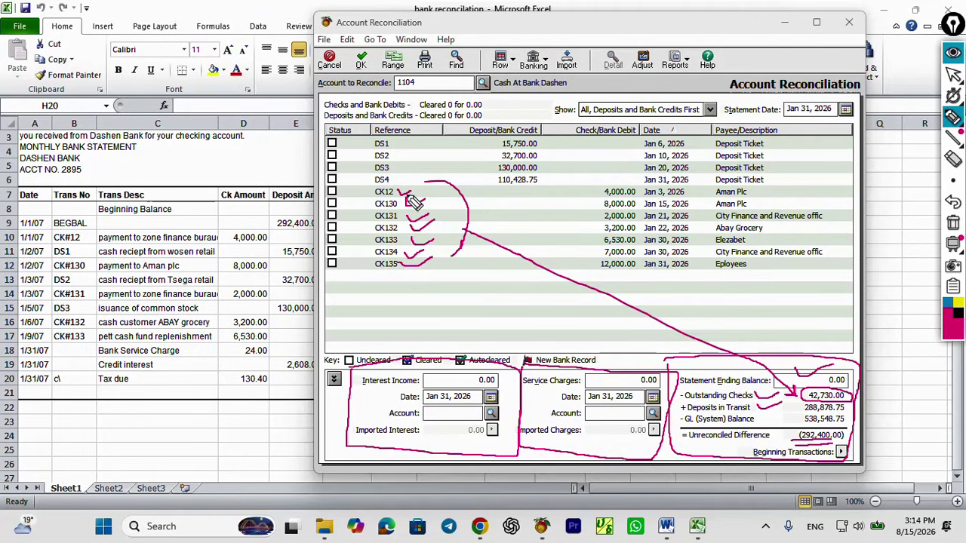
Put ink check marks beside CK#12, CK#130, CK#131, CK#132 and CK#133 in the Excel bank statement.
drag(80, 238, 107, 239)
drag(88, 266, 101, 265)
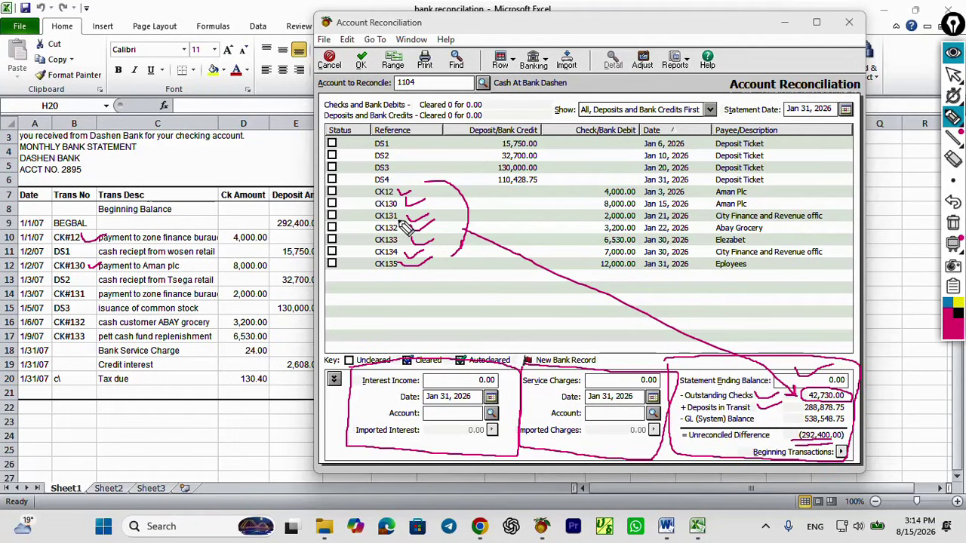
drag(82, 290, 98, 280)
drag(86, 326, 108, 322)
mouse_move(85, 335)
mouse_down()
mouse_move(92, 344)
mouse_move(113, 330)
mouse_up()
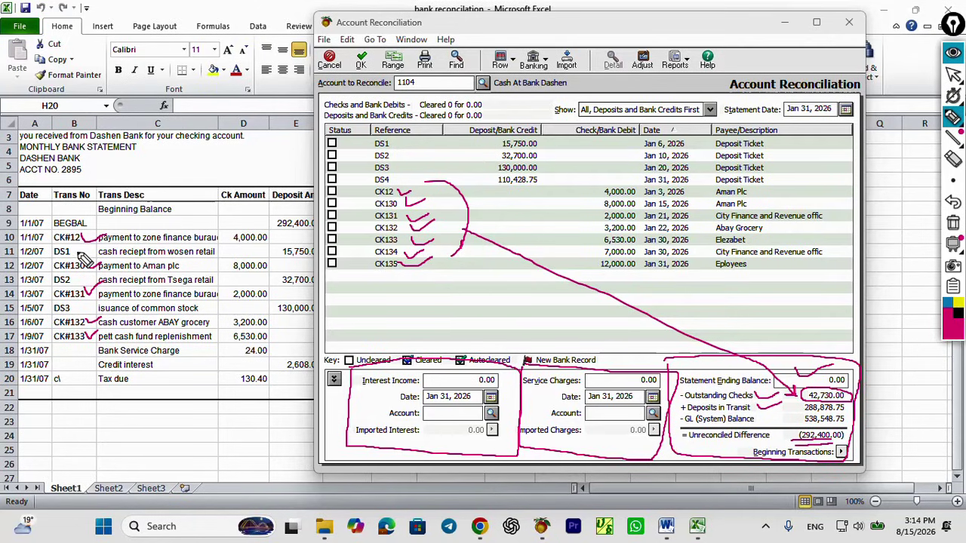
Mark deposits DS1, DS2 and DS3 with ink check marks in both the bank statement and the reconciliation list.
drag(86, 252, 89, 251)
mouse_move(403, 148)
mouse_down()
mouse_move(411, 154)
mouse_move(424, 144)
mouse_up()
drag(80, 279, 98, 276)
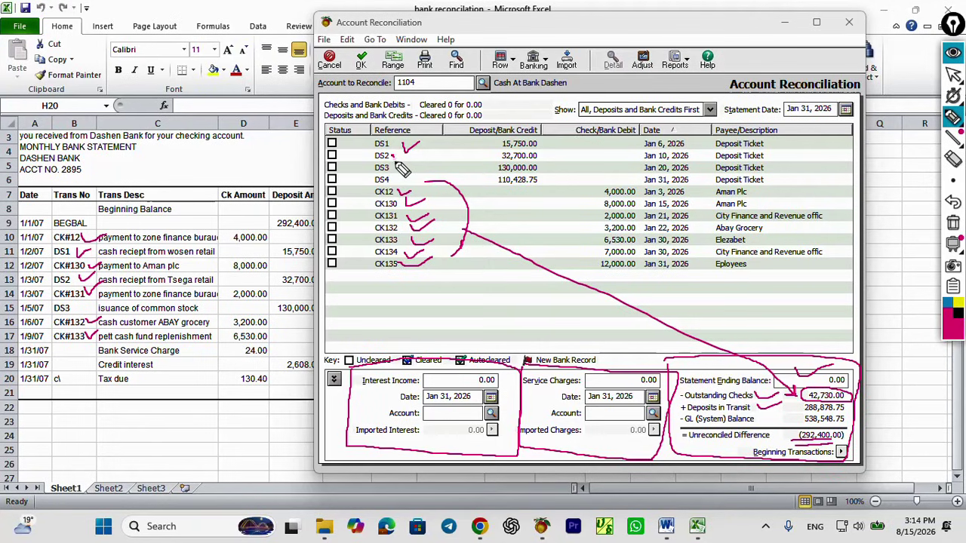
drag(393, 157, 420, 163)
drag(77, 310, 101, 304)
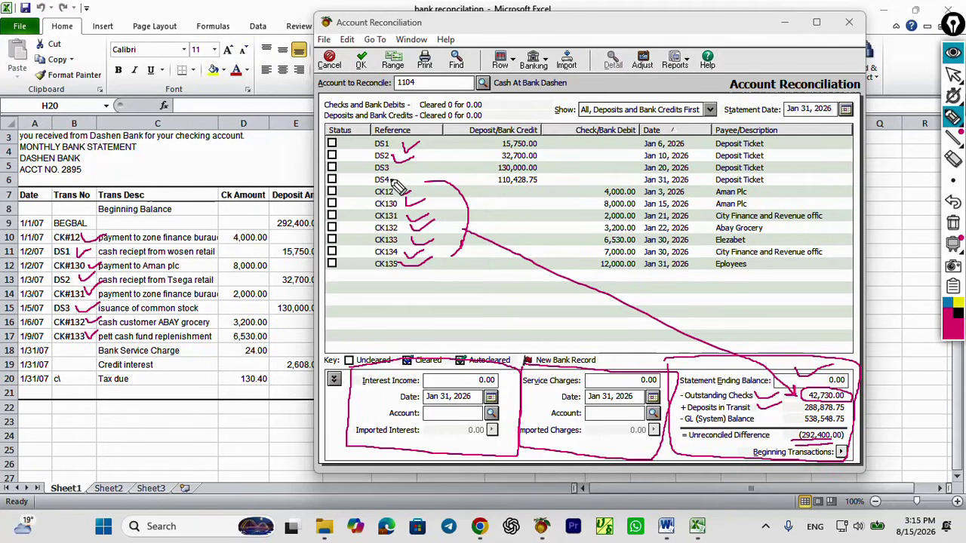
drag(392, 171, 404, 166)
Erase the ink marks beside CK133, CK134 and CK135, and clear all remaining ink.
click(953, 158)
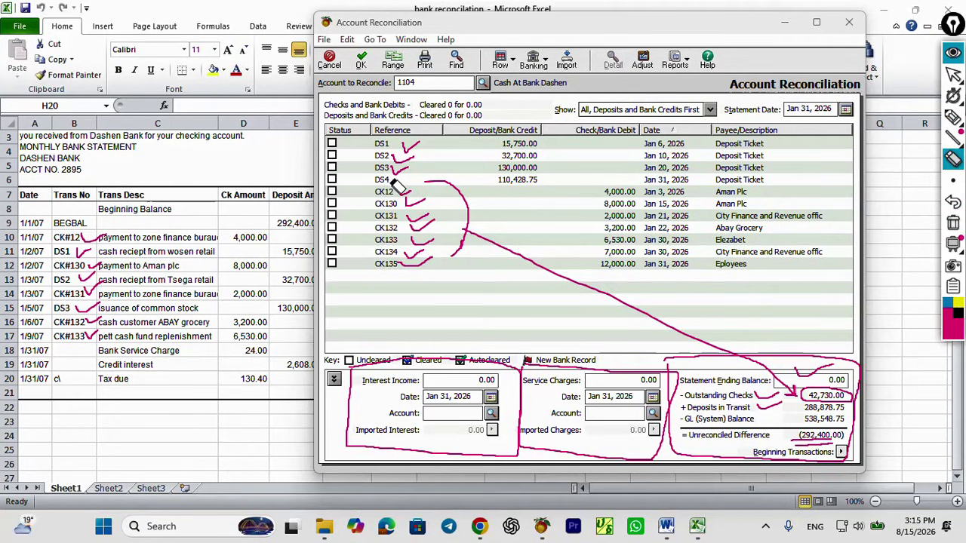
click(423, 269)
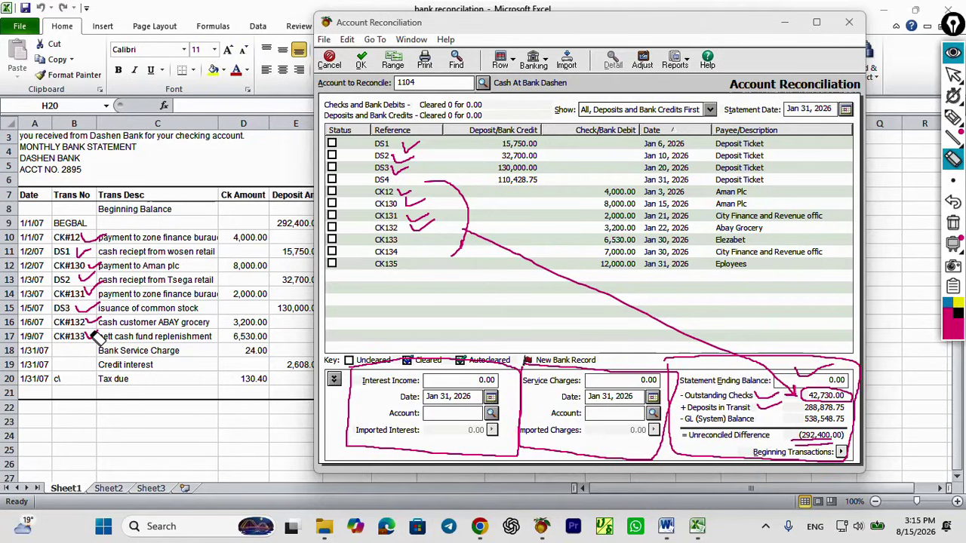
click(954, 225)
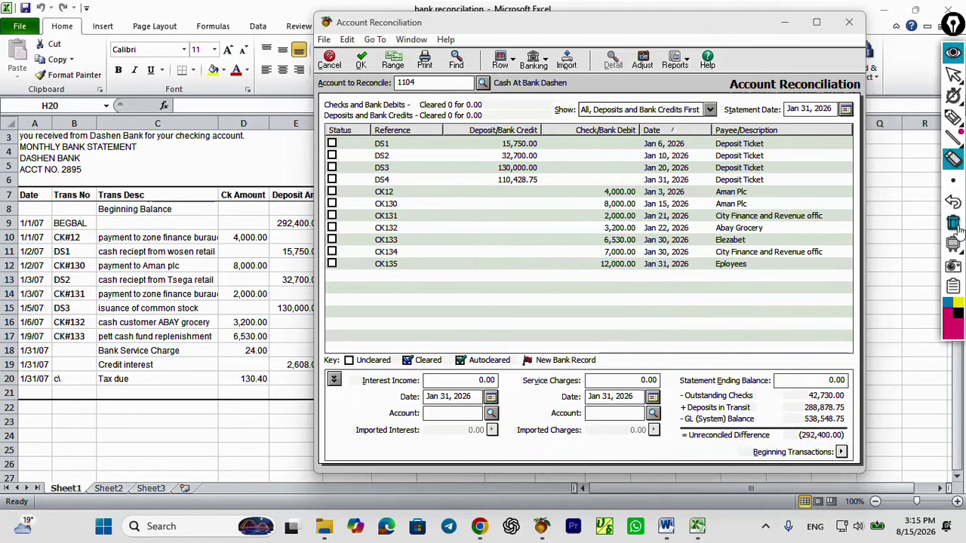
Circle the Statement Date in ink, then remove the mark and hide the drawing tools.
click(954, 53)
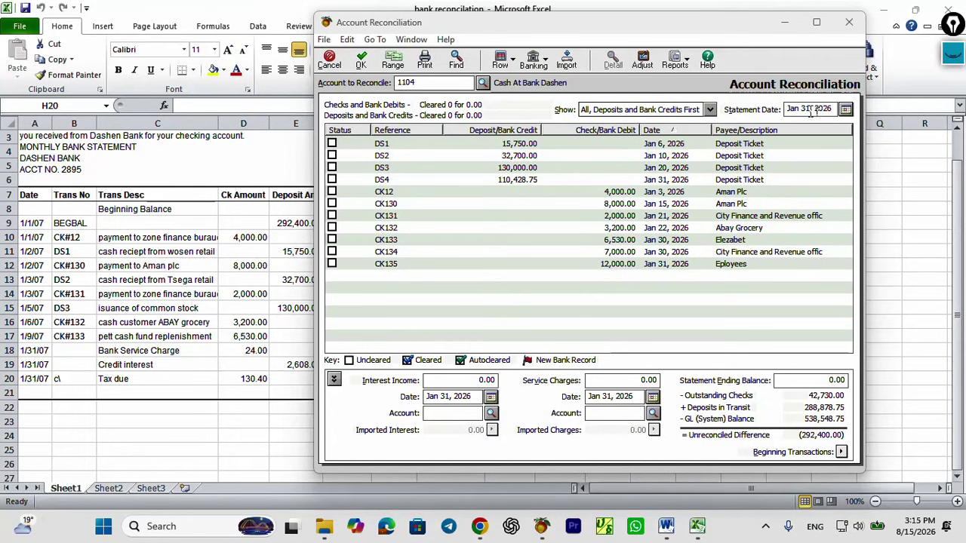
click(954, 53)
click(953, 117)
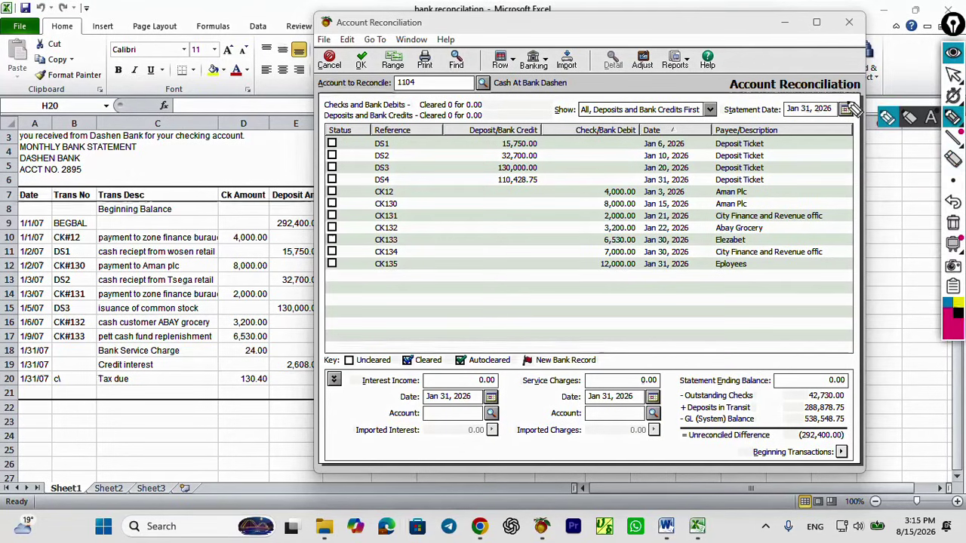
mouse_move(823, 98)
mouse_down()
mouse_move(784, 124)
mouse_move(859, 124)
mouse_move(854, 103)
mouse_up()
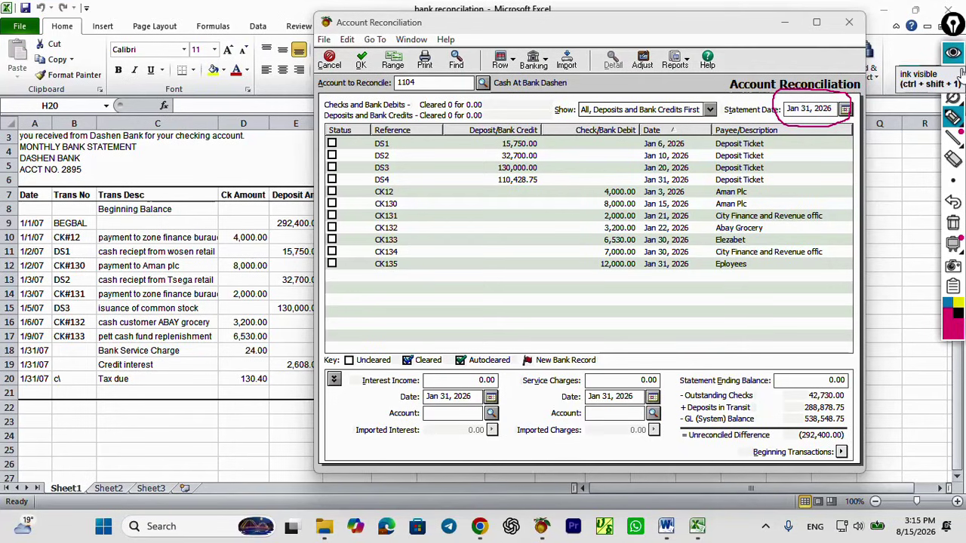
click(955, 225)
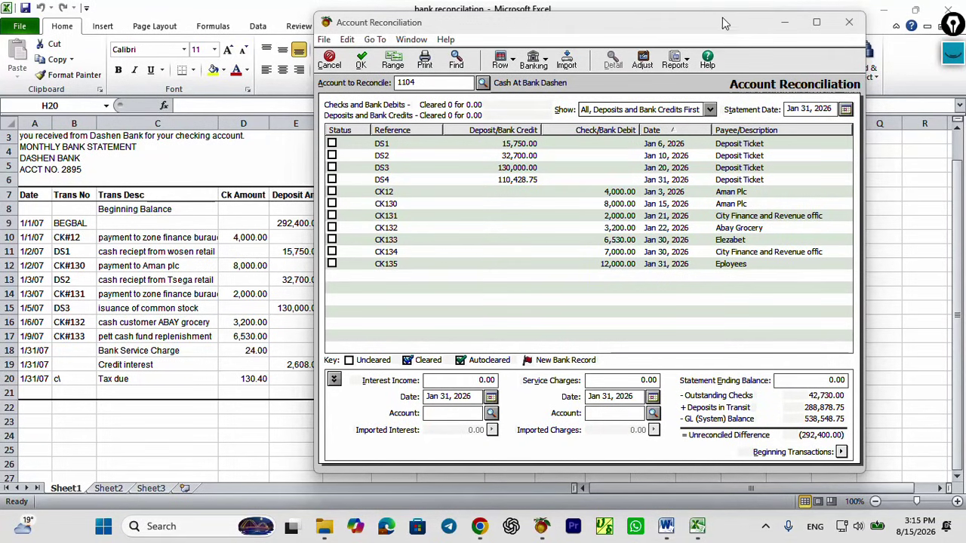
Move the Account Reconciliation window aside to uncover the Balance column of the bank statement.
drag(723, 24, 780, 26)
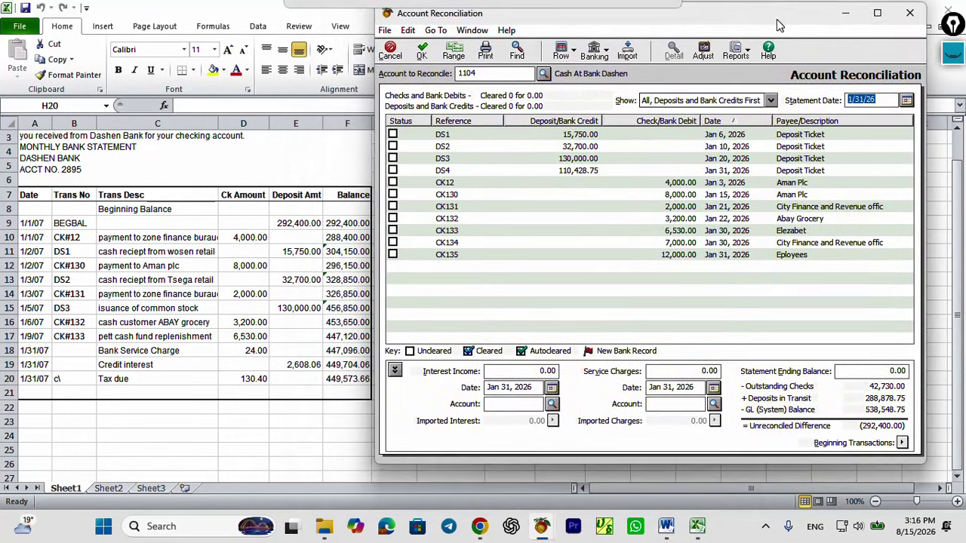
click(891, 371)
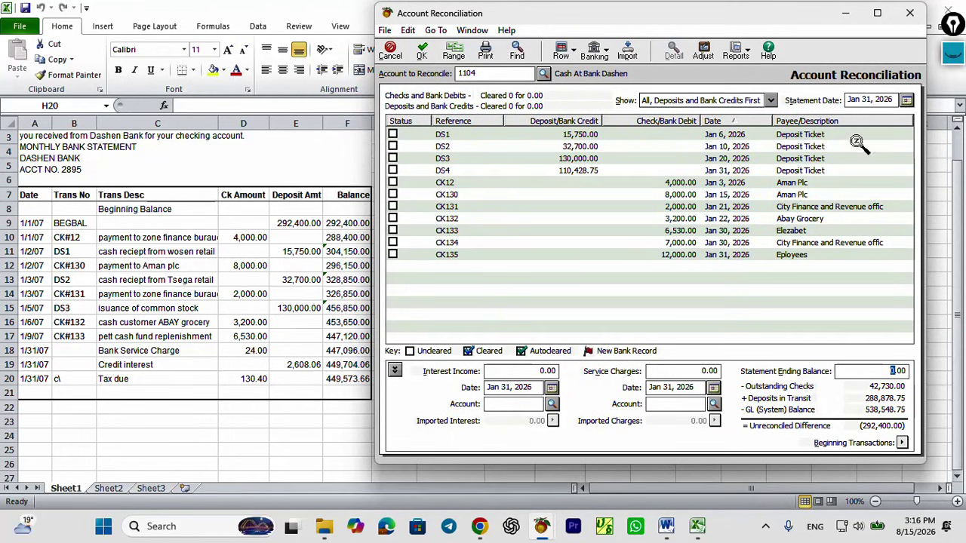
drag(785, 7, 819, 9)
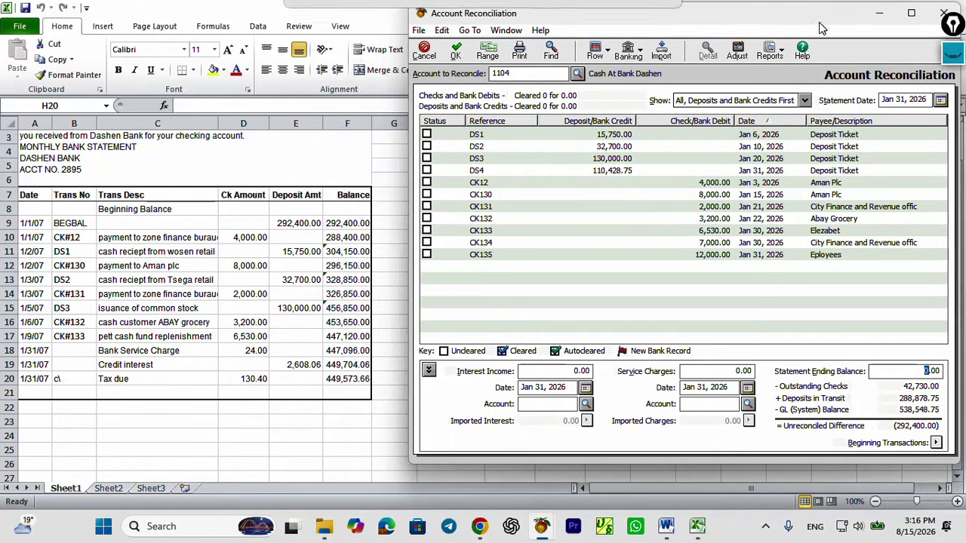
Circle the final balance in the Tax due row of the bank statement in ink, then hide the drawing tools.
click(953, 52)
click(954, 120)
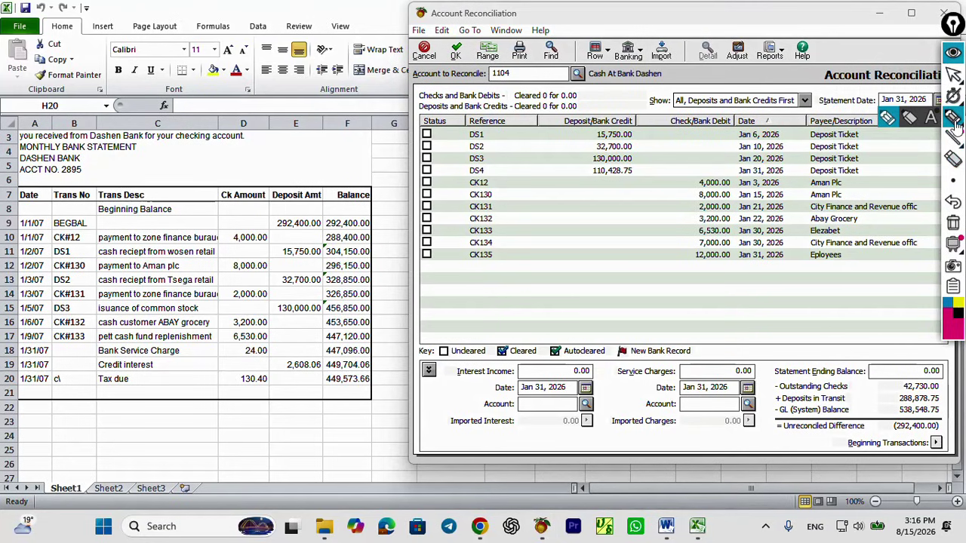
mouse_move(371, 364)
mouse_down()
mouse_move(343, 364)
mouse_move(310, 391)
mouse_move(349, 405)
mouse_move(375, 395)
mouse_move(373, 371)
mouse_up()
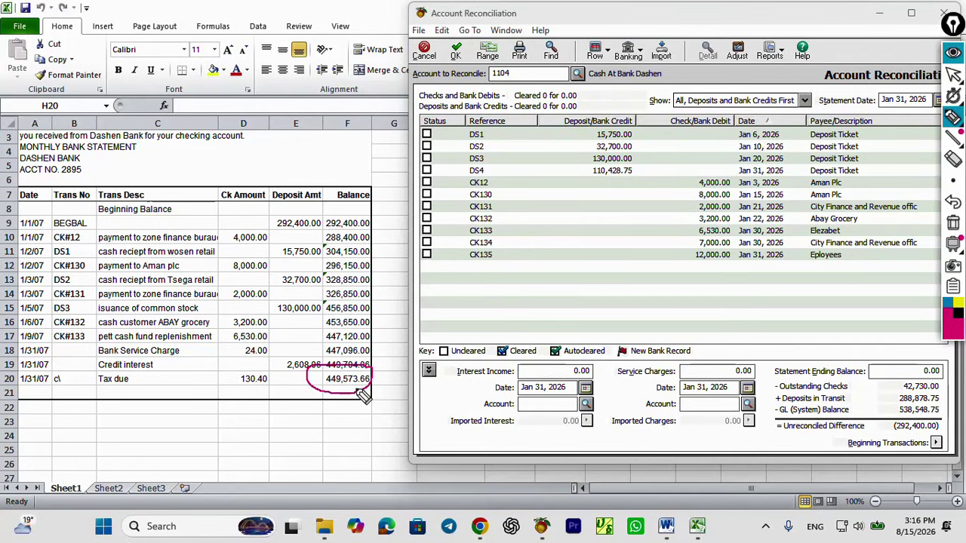
mouse_move(954, 139)
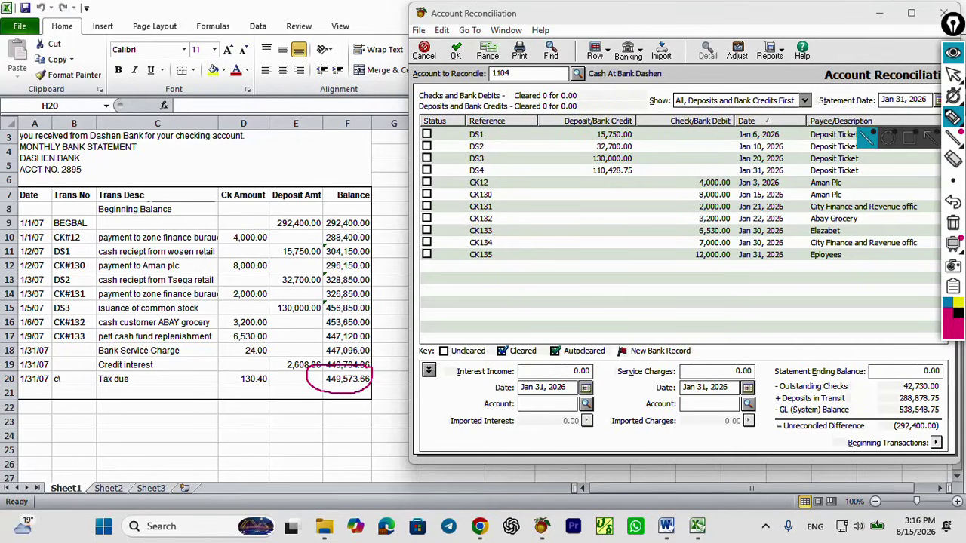
click(953, 52)
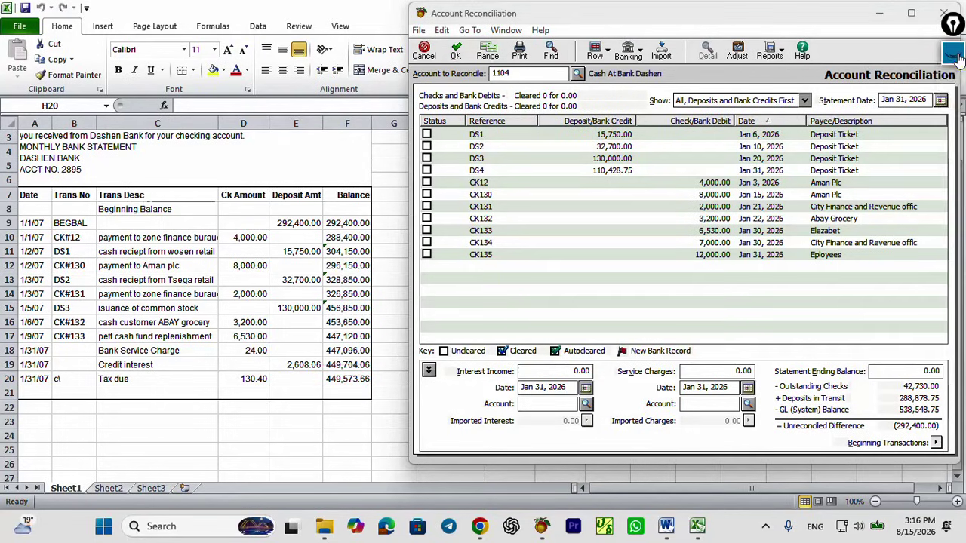
Set the Statement Ending Balance to 449,573.66.
click(896, 371)
text(449573.66)
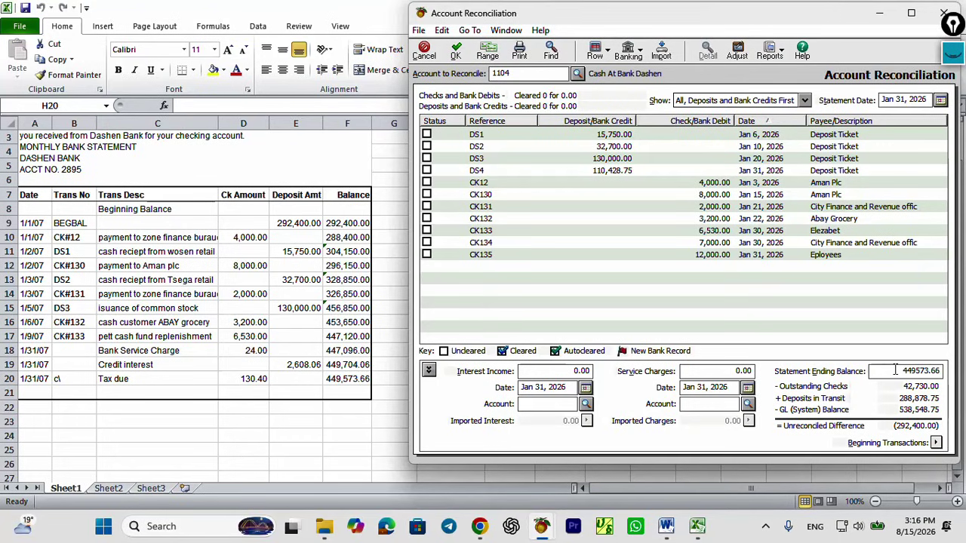
key(Tab)
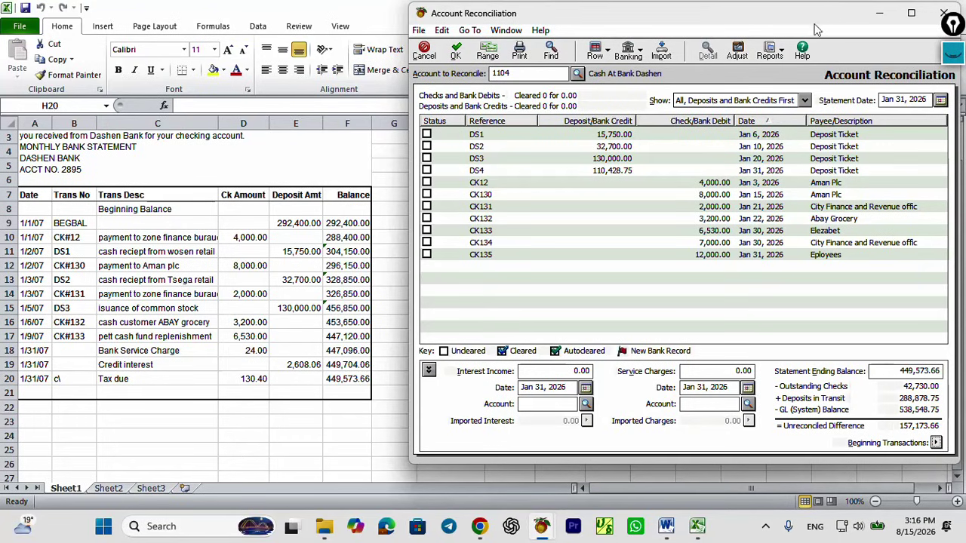
Shift the reconciliation window slightly, underline the Unreconciled Difference amount in ink, and hide the drawing tools.
drag(815, 29, 793, 28)
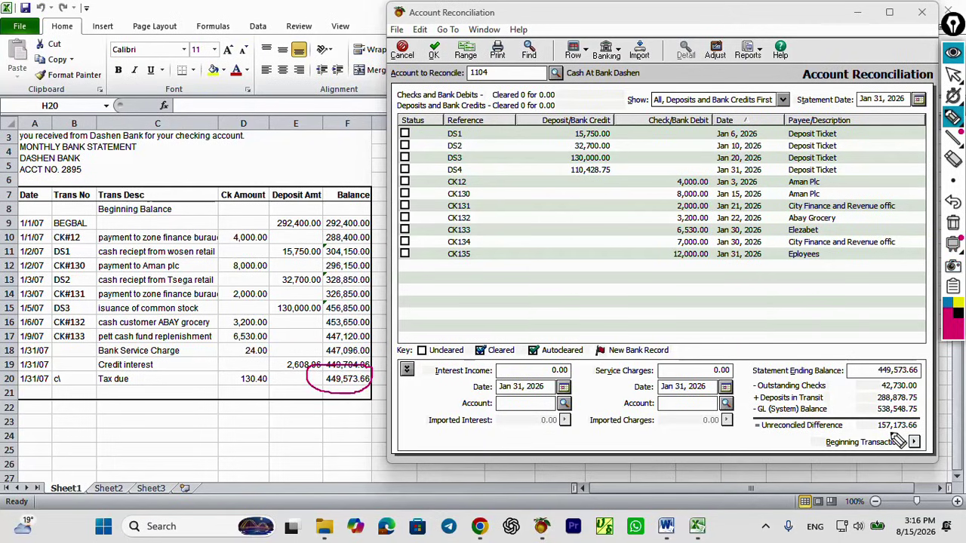
drag(919, 437, 879, 435)
mouse_move(956, 119)
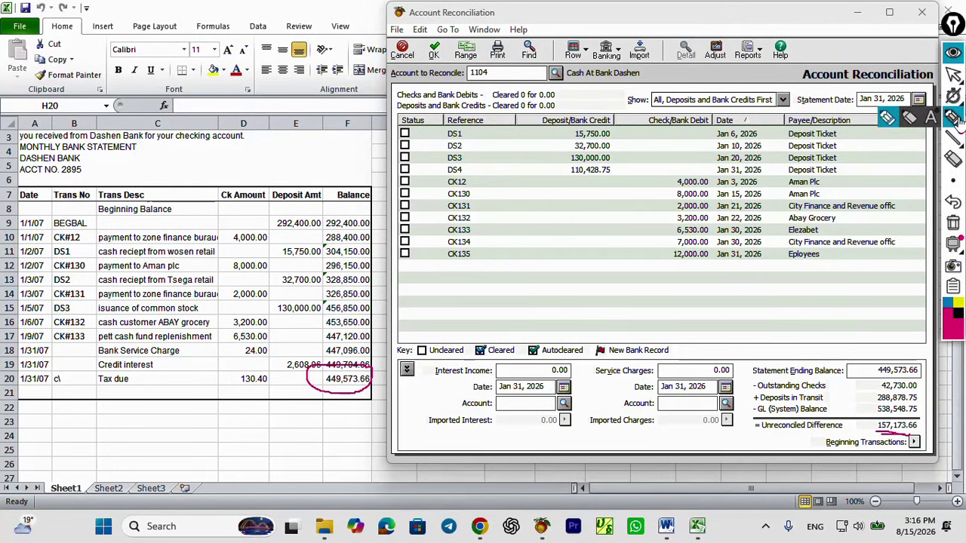
click(954, 51)
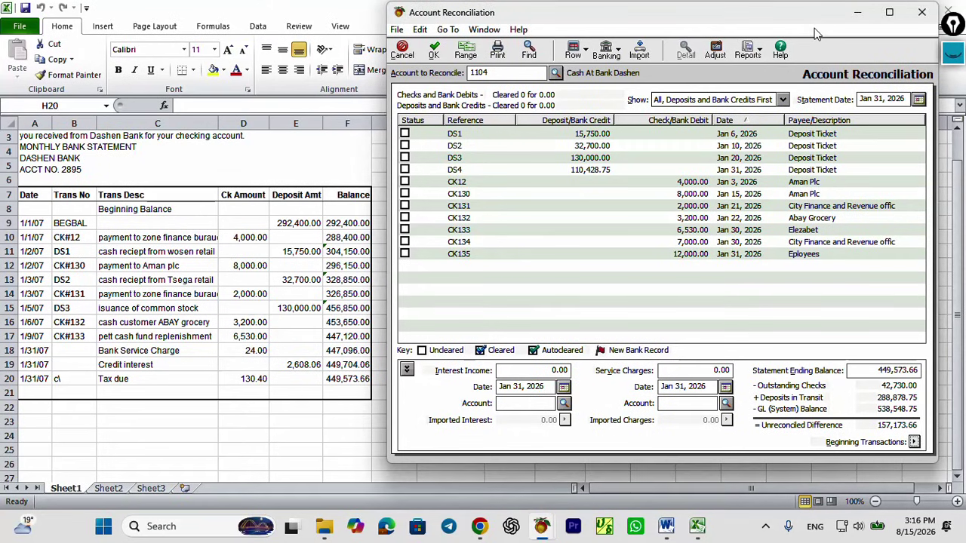
Show the drawing tools again and underline the Outstanding Checks amount in ink.
click(953, 53)
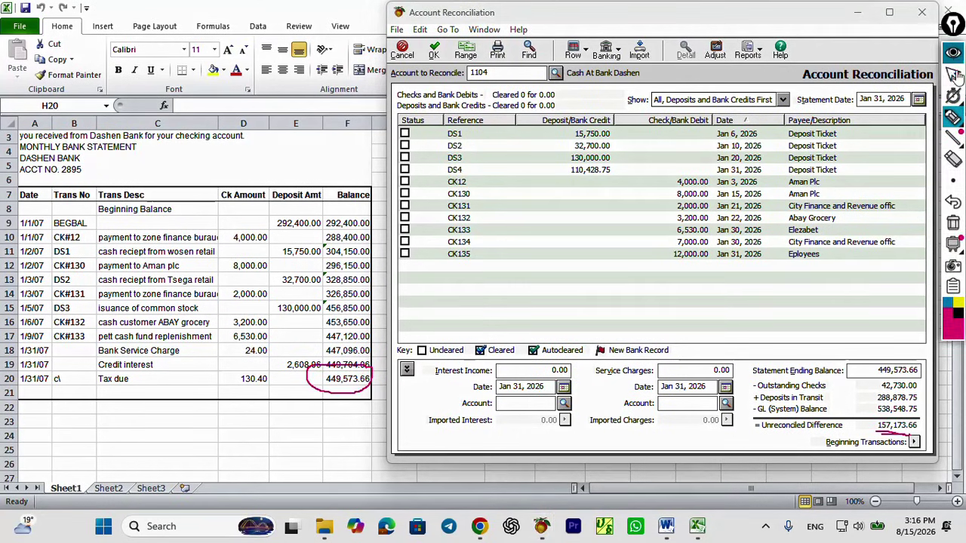
click(955, 67)
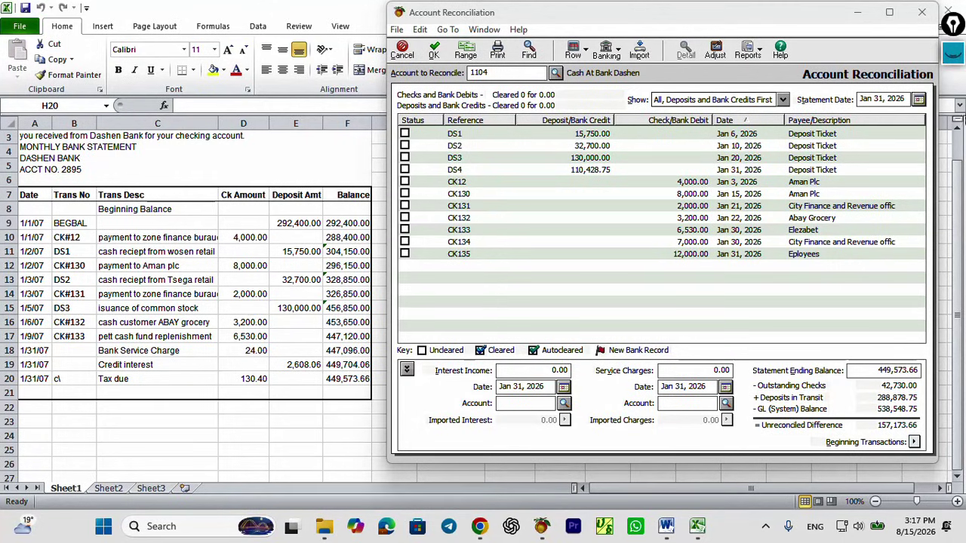
click(953, 53)
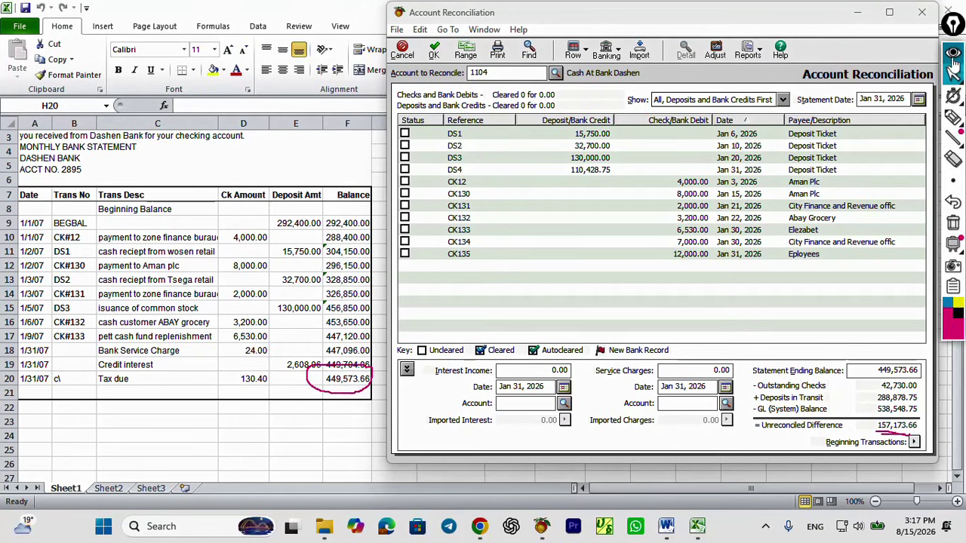
mouse_move(959, 143)
click(954, 117)
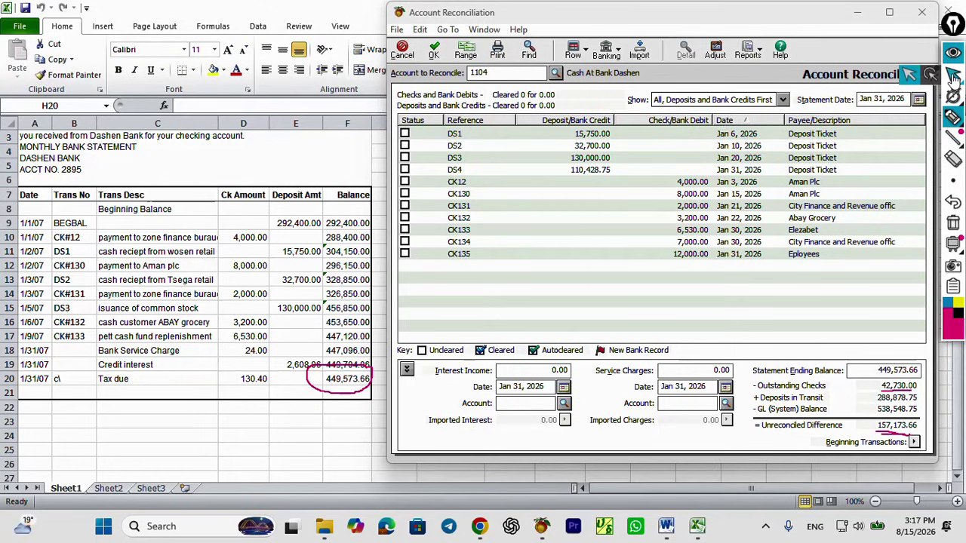
Mark checks CK12, CK130, CK131, CK132 and CK133 as cleared in the reconciliation list.
click(930, 73)
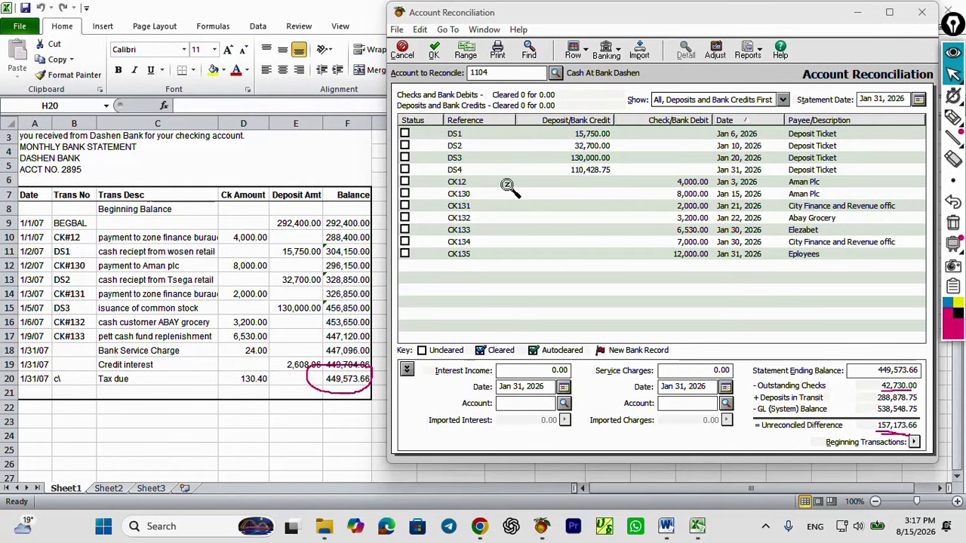
click(405, 182)
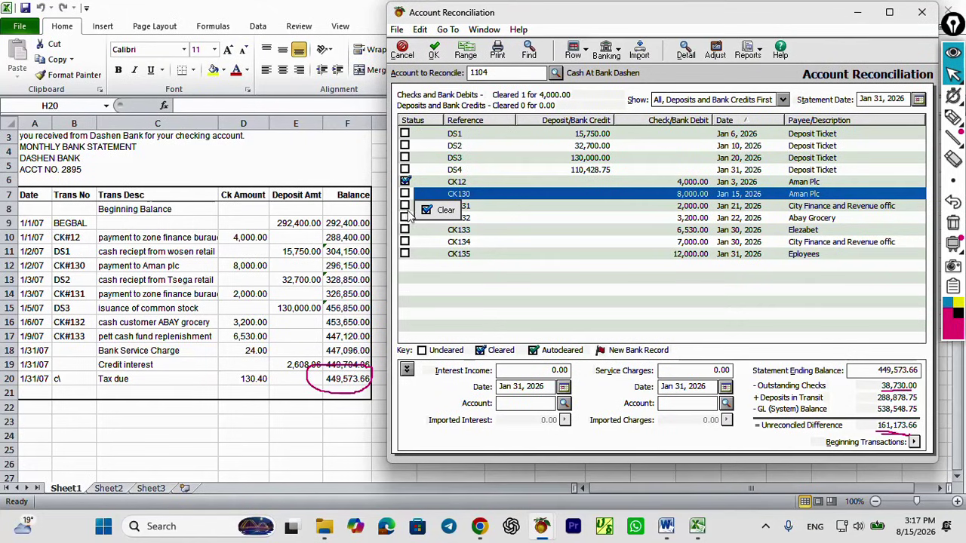
click(405, 194)
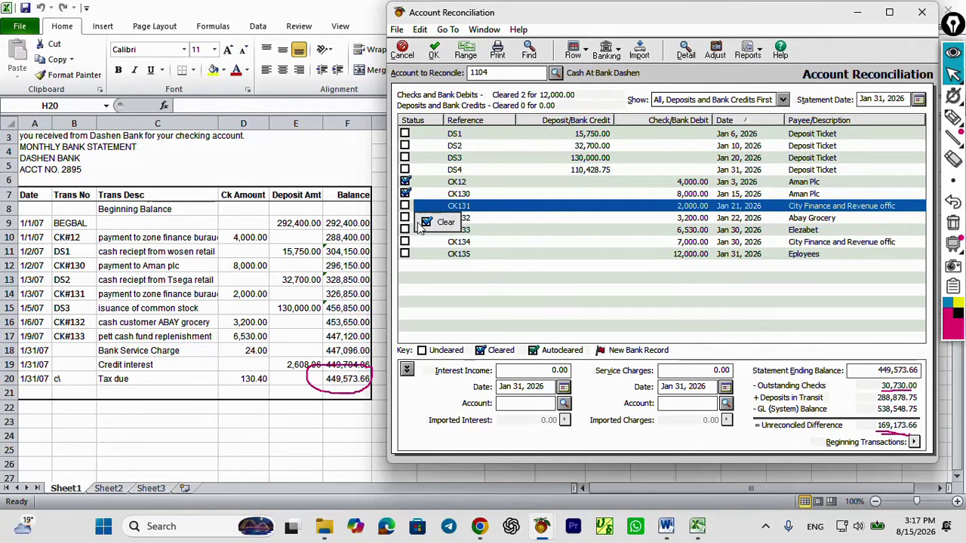
click(405, 206)
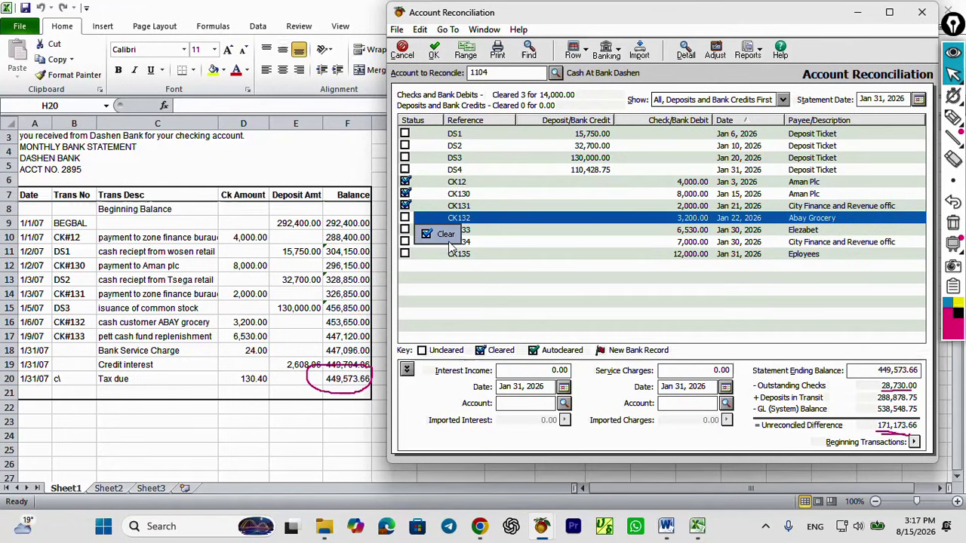
click(405, 218)
click(406, 230)
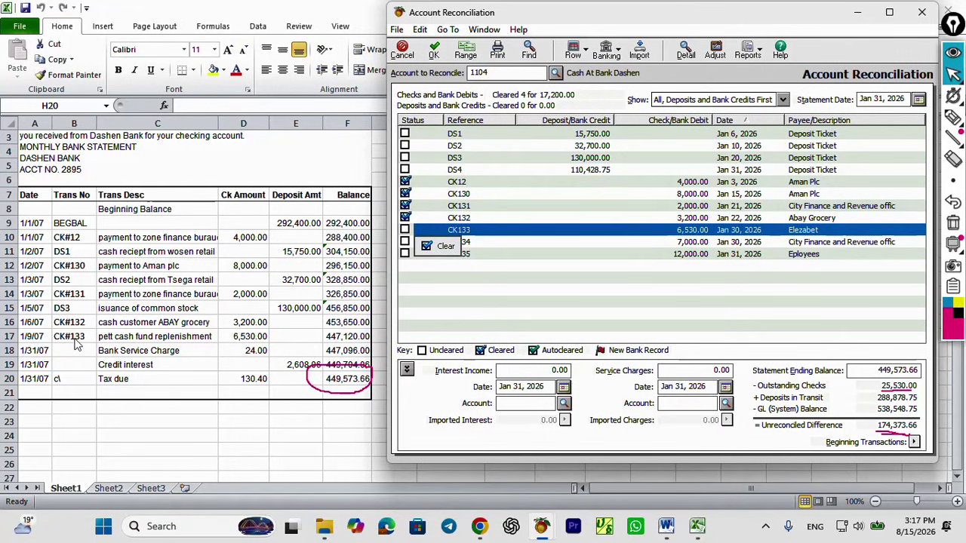
click(426, 246)
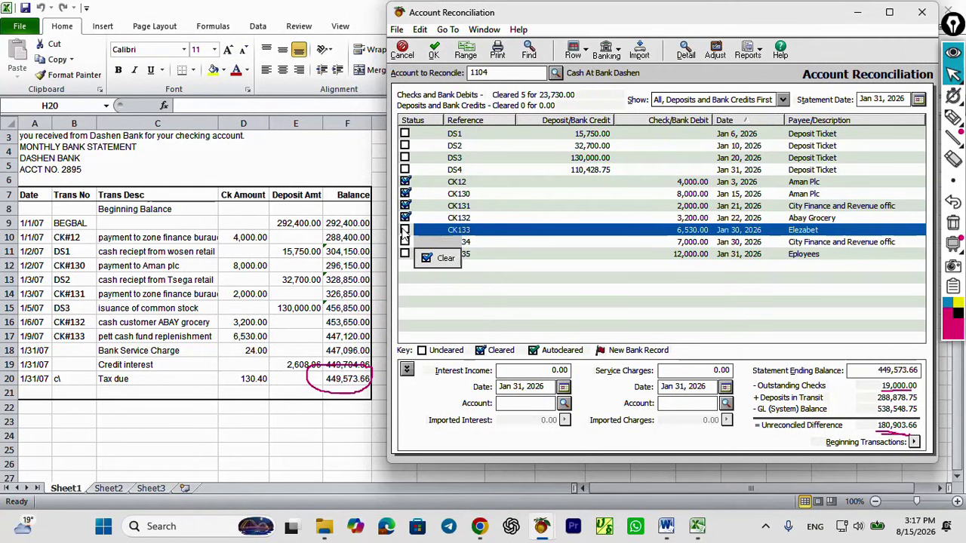
click(572, 272)
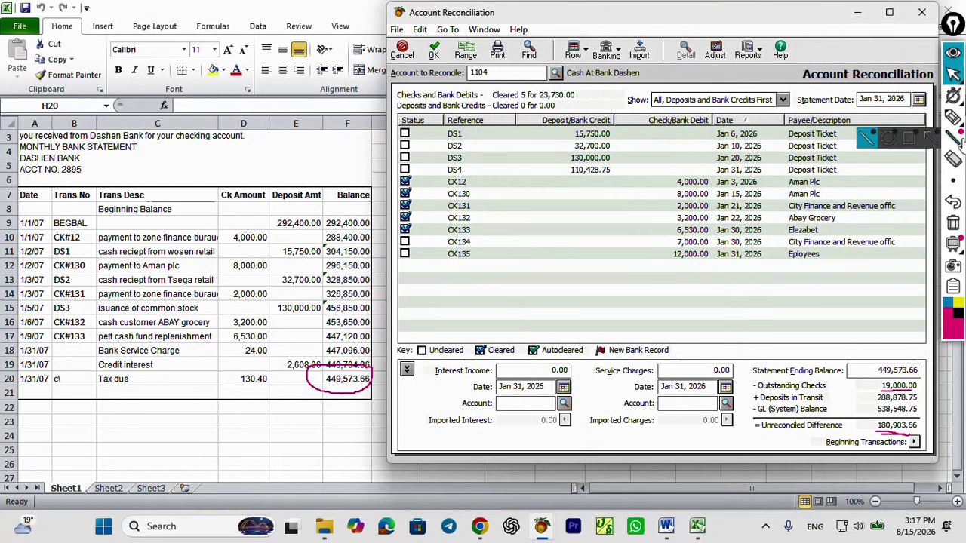
Bracket the CK134 and CK135 amounts in ink, write their underlined total of 19,000, and tick the Outstanding Checks amount.
click(953, 118)
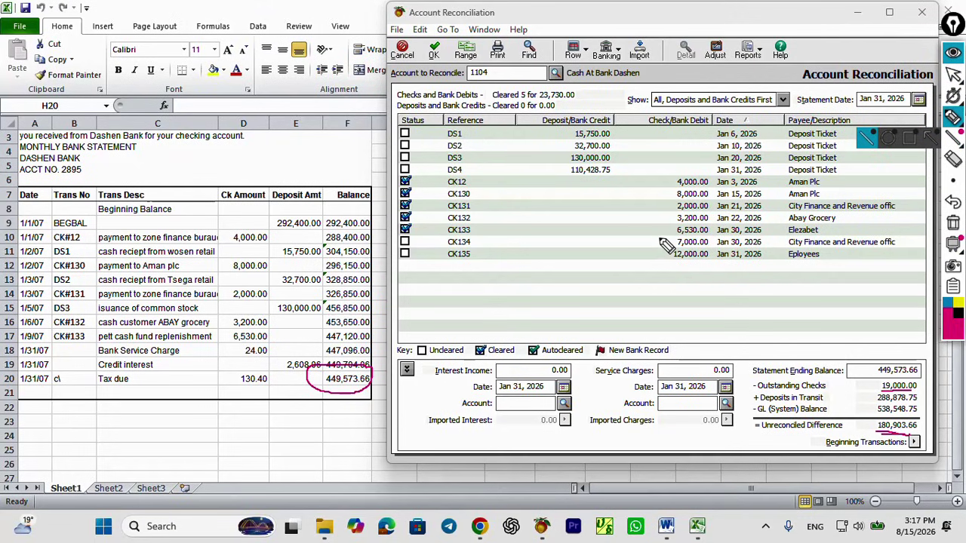
mouse_move(683, 239)
mouse_down()
mouse_move(656, 240)
mouse_move(646, 261)
mouse_move(654, 272)
mouse_move(699, 272)
mouse_up()
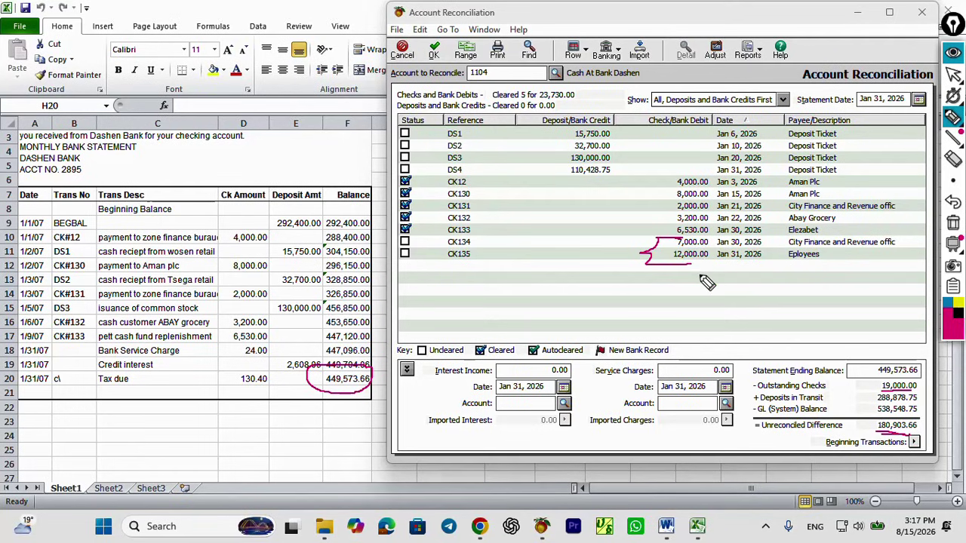
mouse_move(700, 277)
mouse_down()
mouse_move(702, 286)
mouse_move(827, 285)
mouse_move(832, 276)
mouse_up()
drag(685, 300, 770, 300)
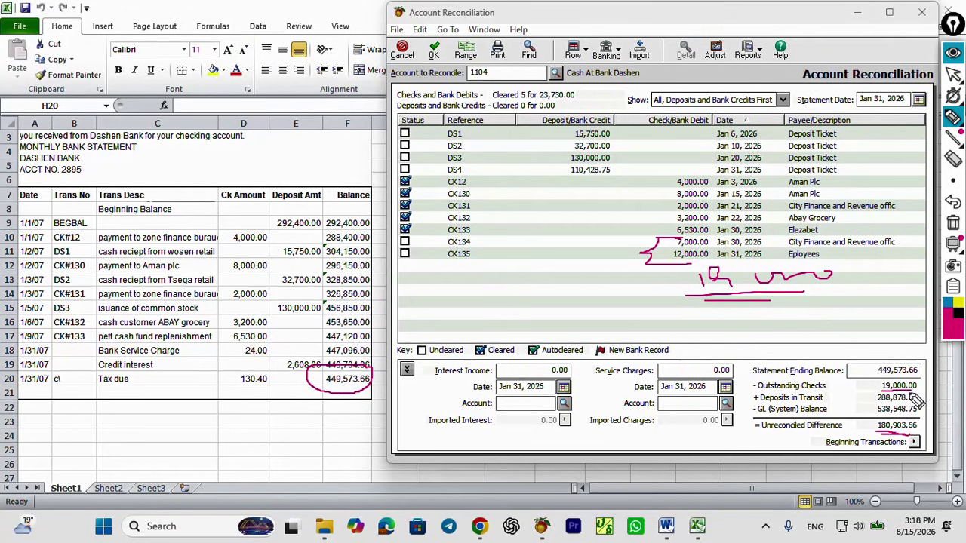
drag(922, 387, 928, 380)
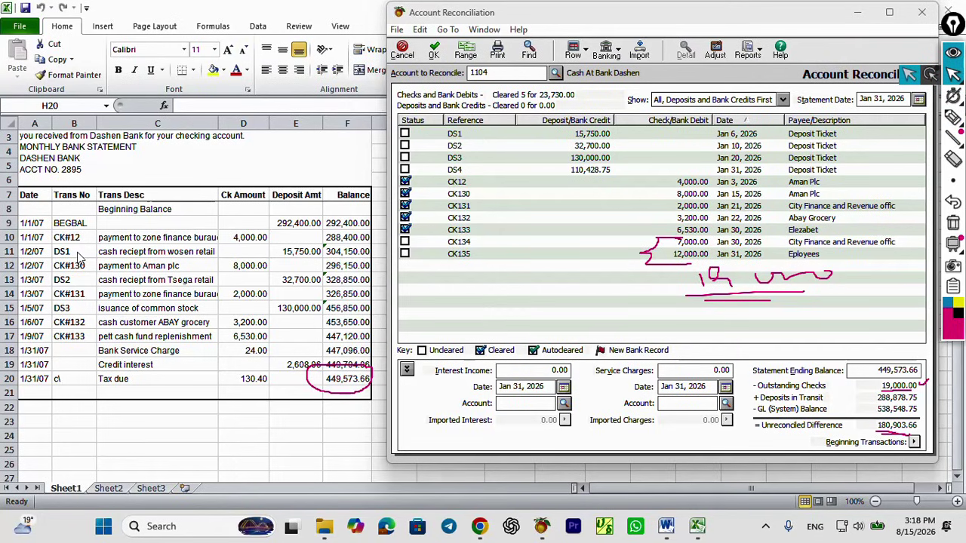
Tick DS1 in ink in the bank statement and mark deposits DS1, DS2 and DS3 as cleared in the reconciliation list.
click(952, 117)
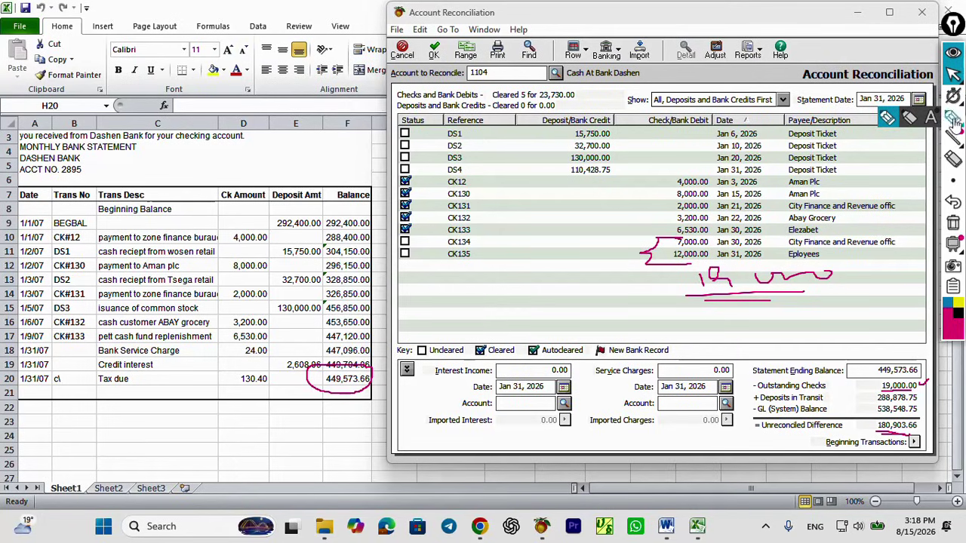
drag(76, 254, 92, 249)
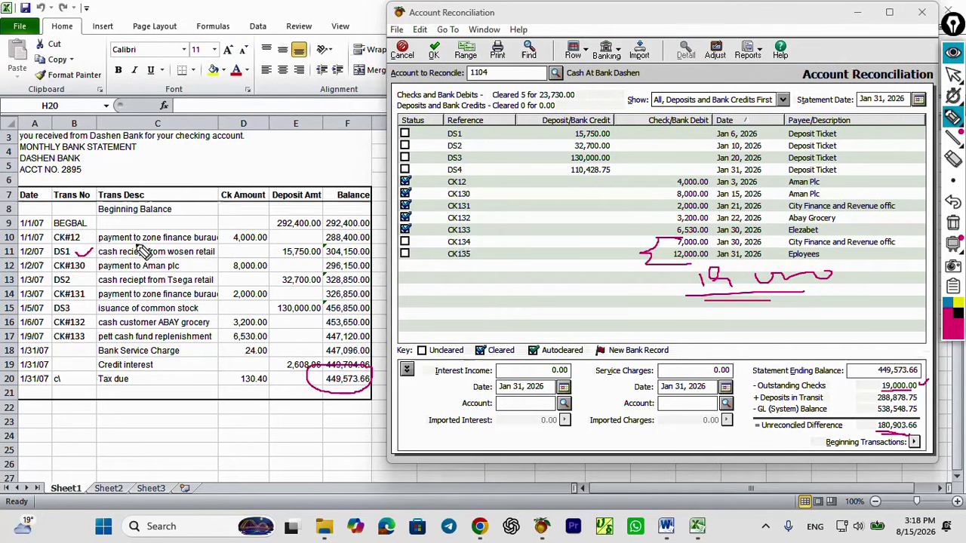
click(953, 76)
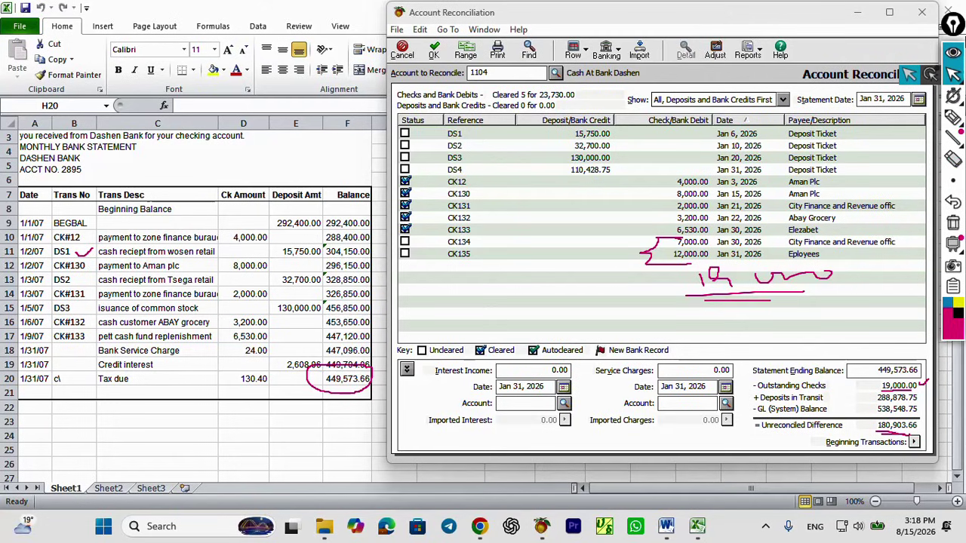
click(405, 134)
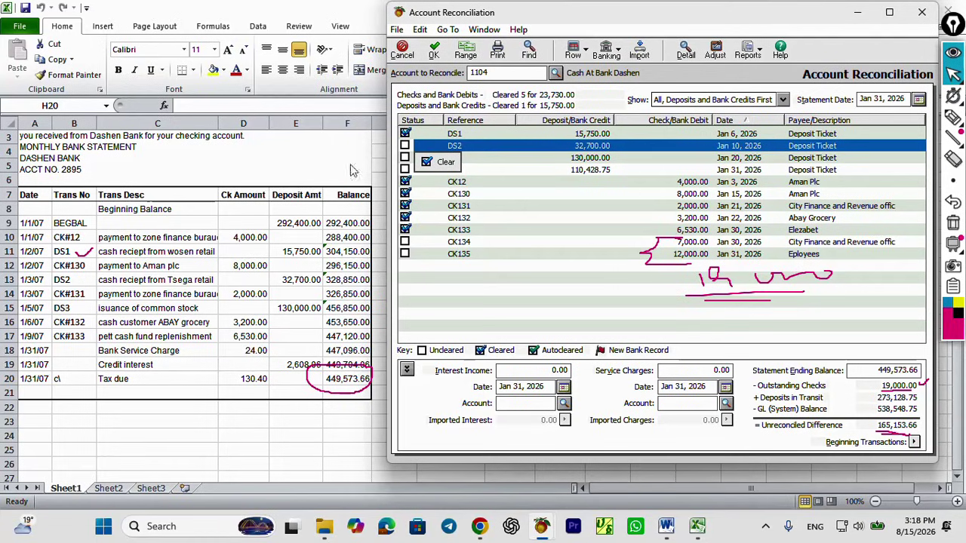
click(405, 146)
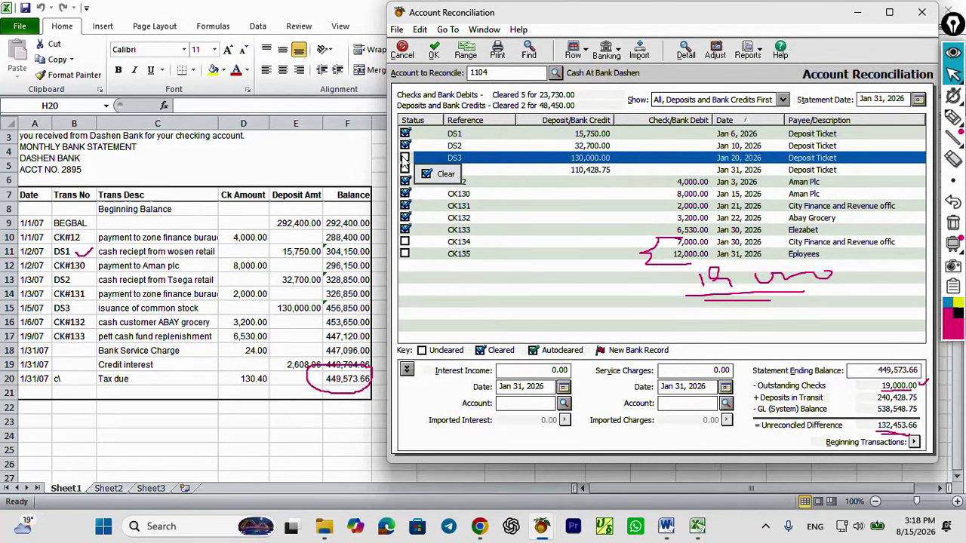
click(405, 160)
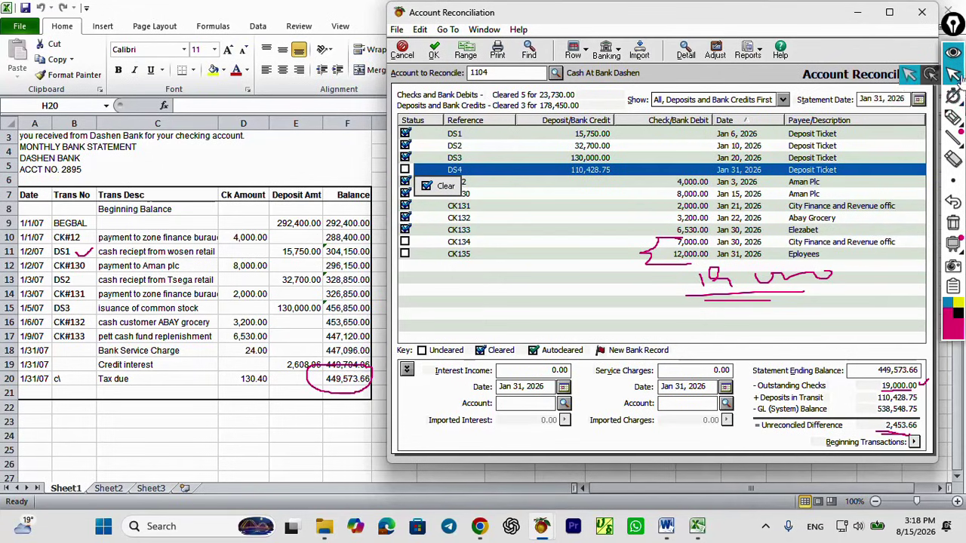
Tick deposit DS4 in ink in the reconciliation list and circle its 110,428.75 amount.
click(955, 118)
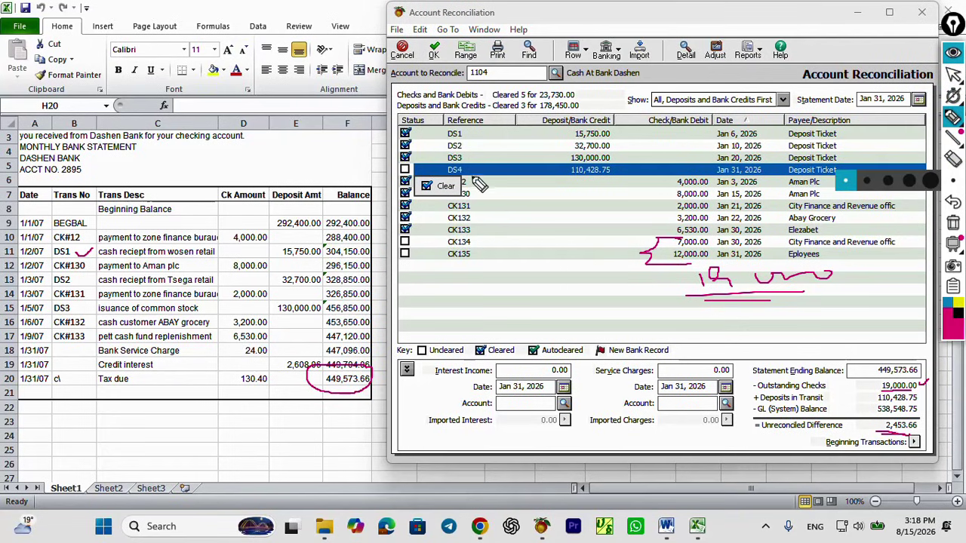
drag(470, 170, 499, 172)
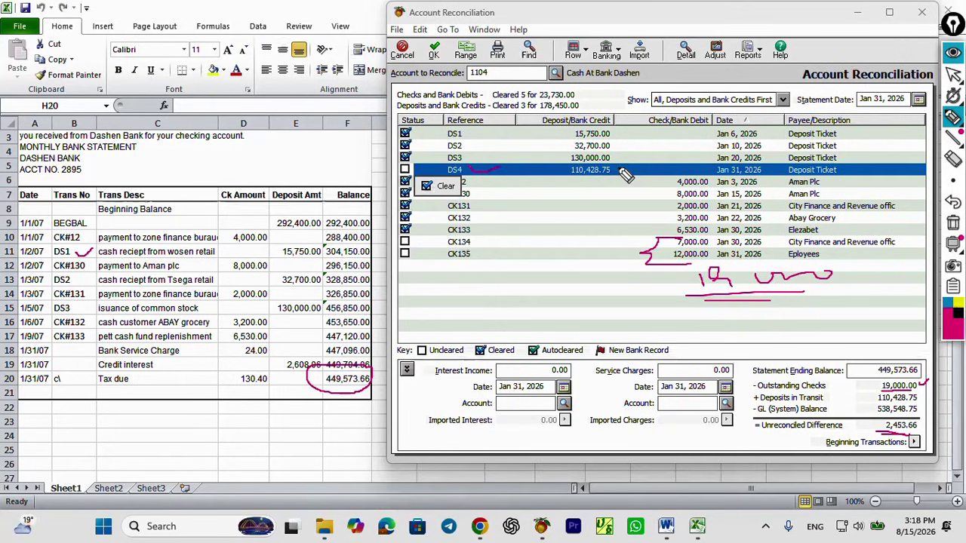
mouse_move(620, 170)
mouse_down()
mouse_move(558, 161)
mouse_move(600, 184)
mouse_move(628, 179)
mouse_move(625, 172)
mouse_up()
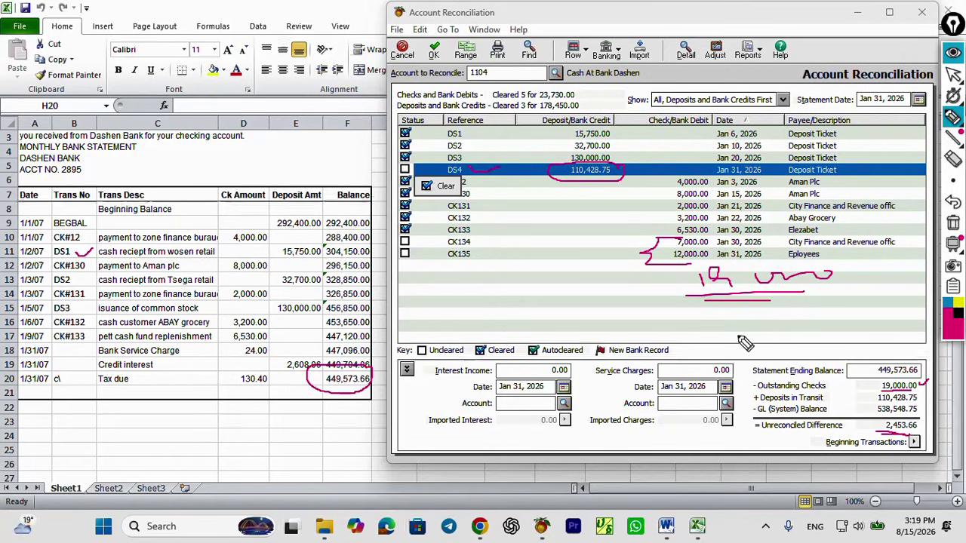
mouse_move(869, 400)
mouse_down()
mouse_move(891, 417)
mouse_move(932, 419)
mouse_move(917, 389)
mouse_move(872, 395)
mouse_up()
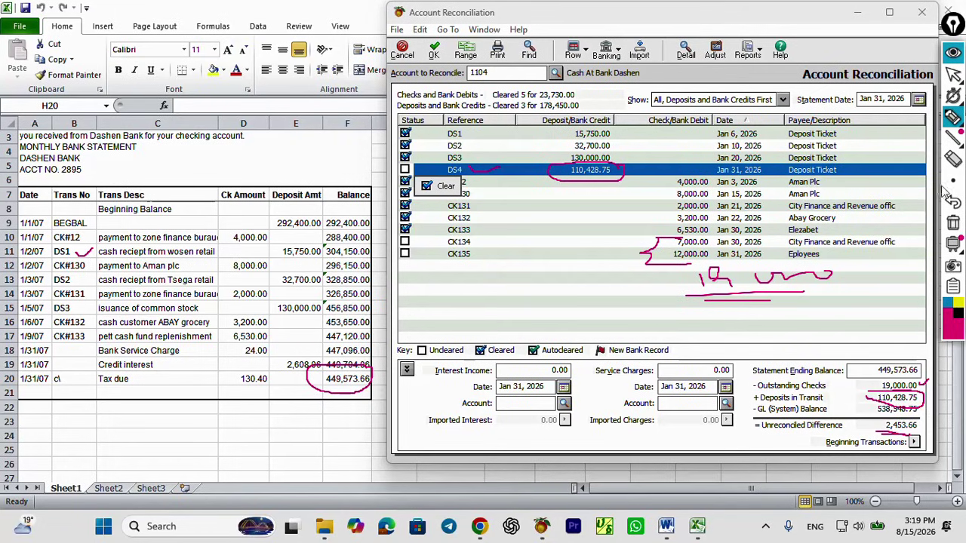
click(953, 158)
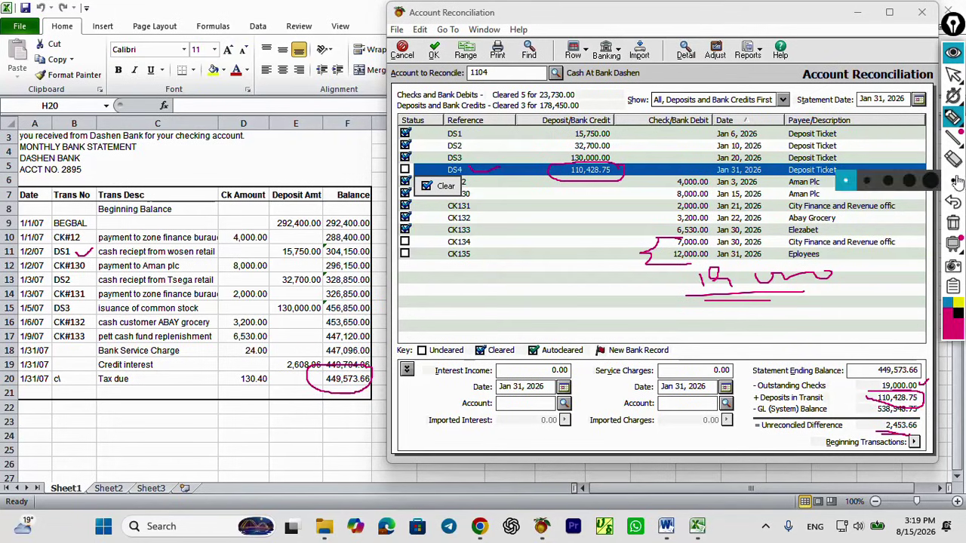
click(922, 405)
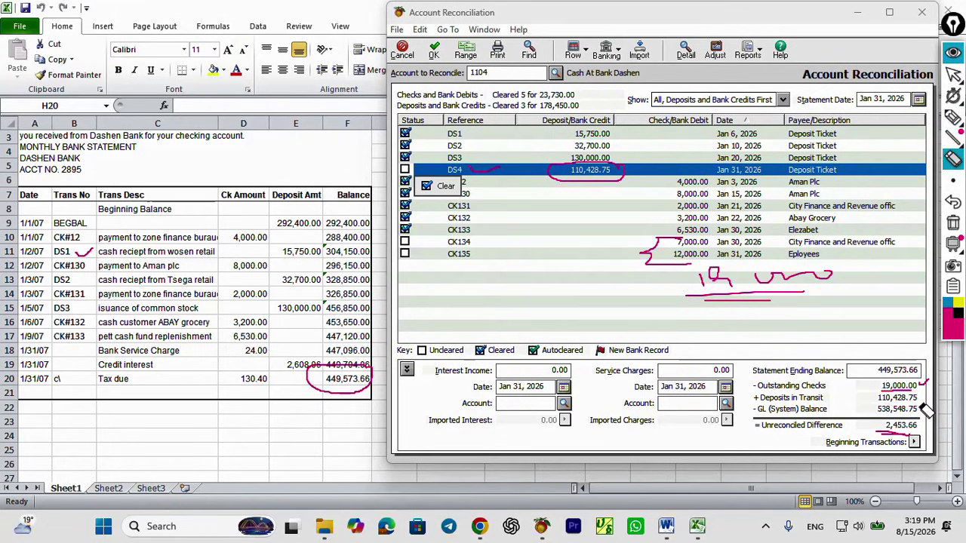
Underline the Deposits in Transit amount in ink and return to the normal pointer.
click(954, 117)
drag(879, 404, 918, 403)
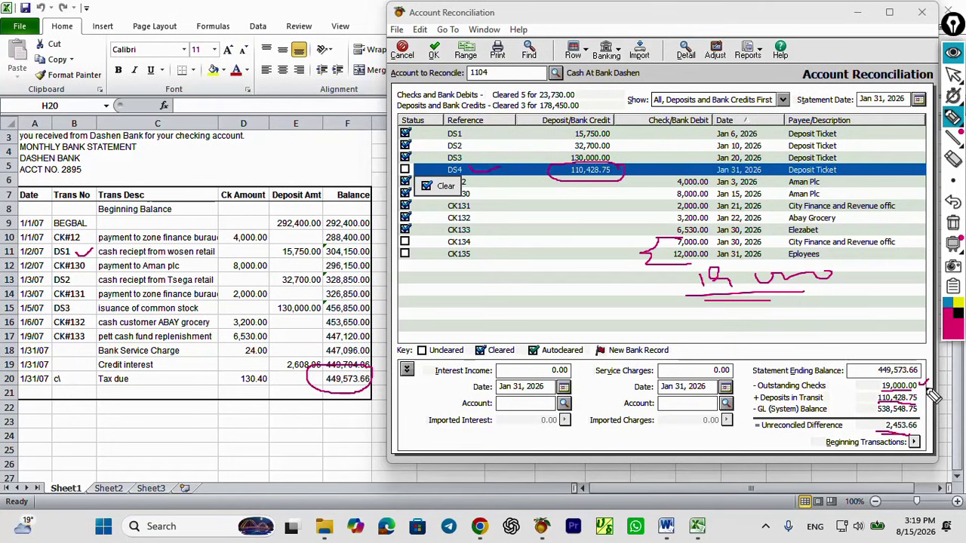
click(954, 77)
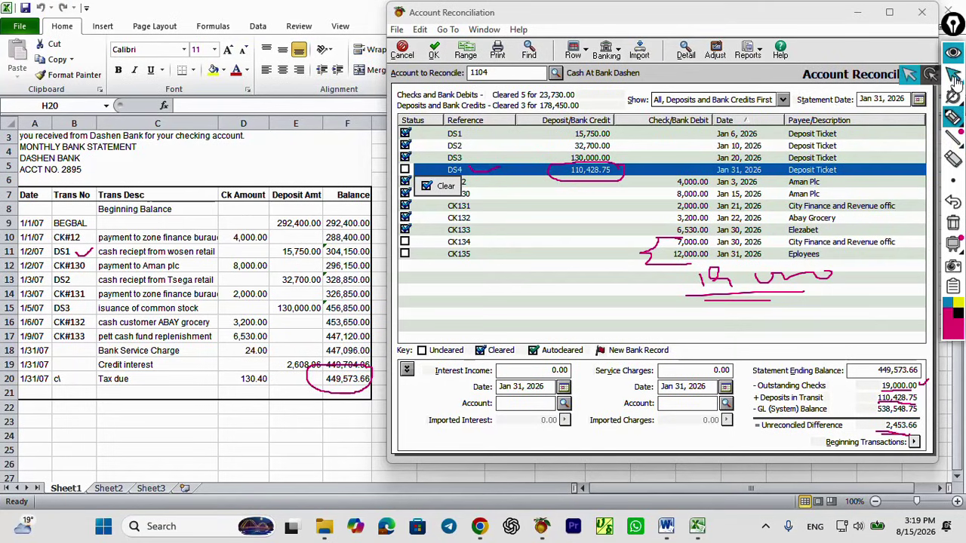
click(955, 93)
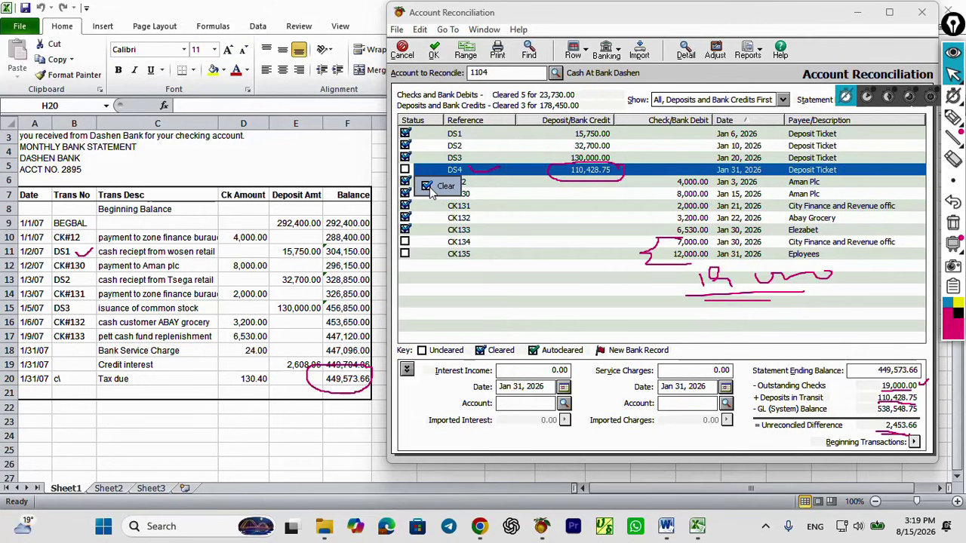
Draw ink boxes around the Interest Income and Service Charges sections, and hide and show the ink again.
click(953, 117)
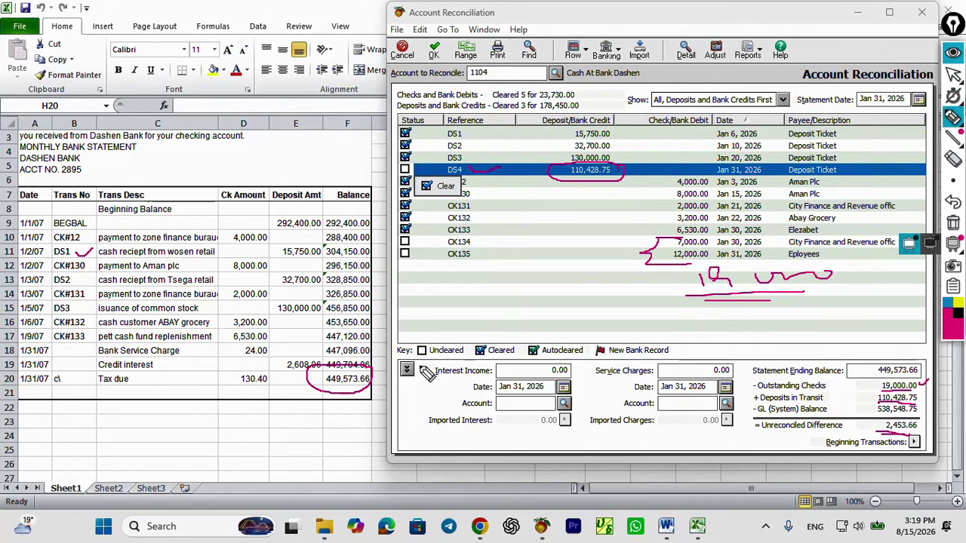
mouse_move(425, 365)
mouse_down()
mouse_move(432, 442)
mouse_move(537, 438)
mouse_move(581, 404)
mouse_move(537, 361)
mouse_move(435, 365)
mouse_up()
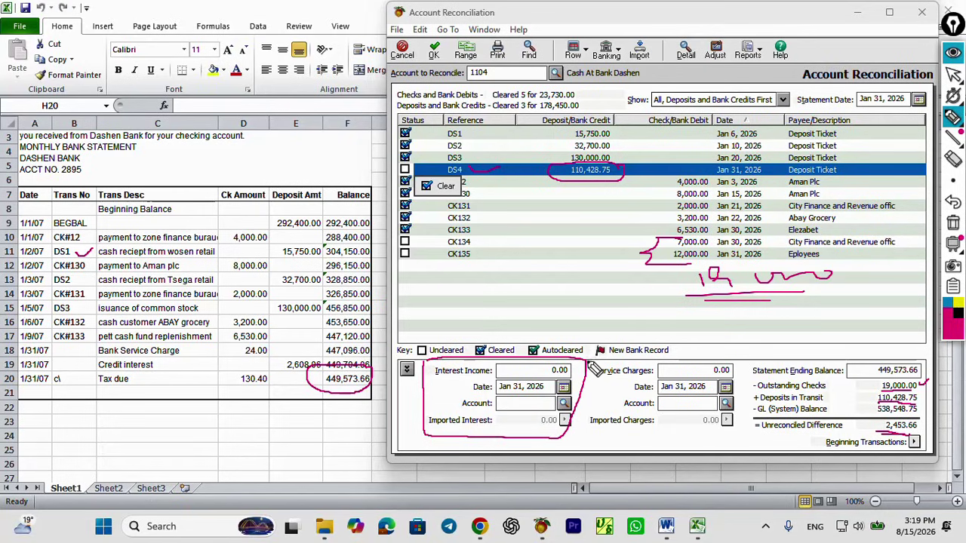
mouse_move(592, 364)
mouse_down()
mouse_move(597, 434)
mouse_move(731, 453)
mouse_move(753, 394)
mouse_move(717, 363)
mouse_move(594, 365)
mouse_up()
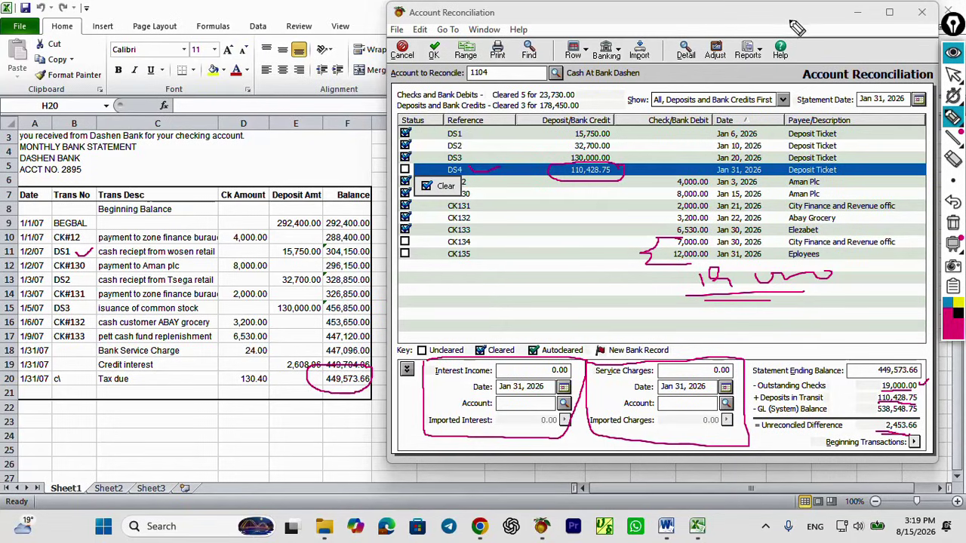
click(957, 55)
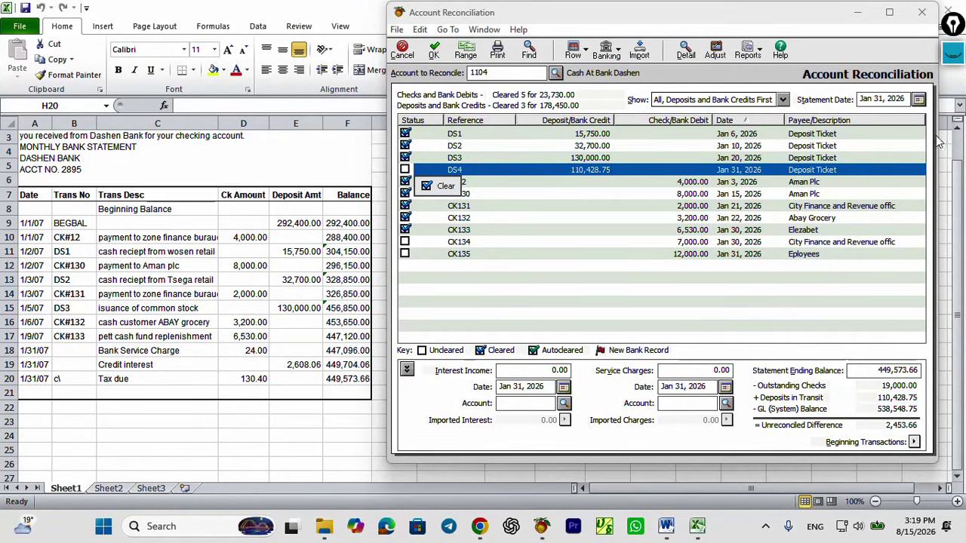
click(954, 68)
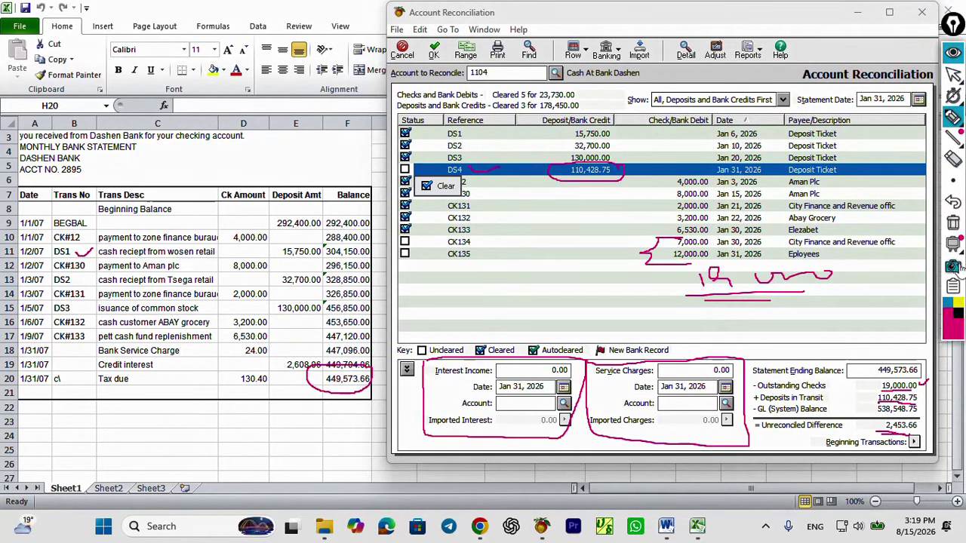
Clear all ink, underline the last 1/31/07 date, tick Bank Service Charge and Credit interest, and circle the credit interest amount.
click(953, 221)
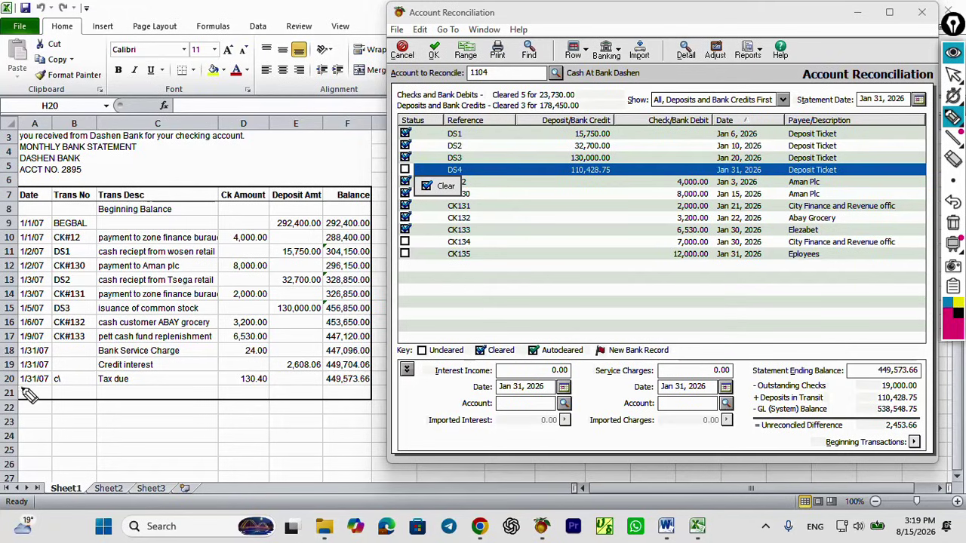
drag(21, 391, 41, 391)
drag(78, 362, 91, 360)
drag(75, 358, 93, 349)
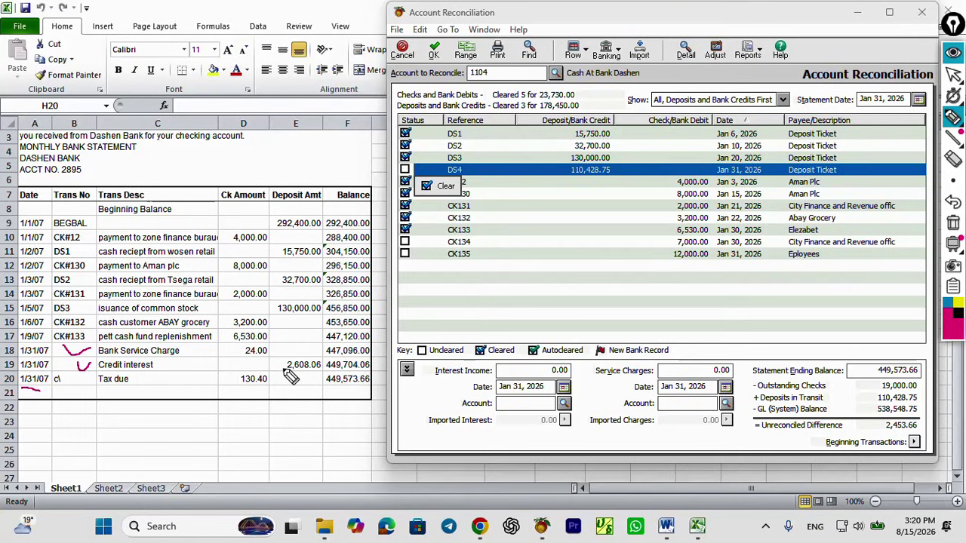
mouse_move(283, 371)
mouse_down()
mouse_move(325, 365)
mouse_move(295, 376)
mouse_up()
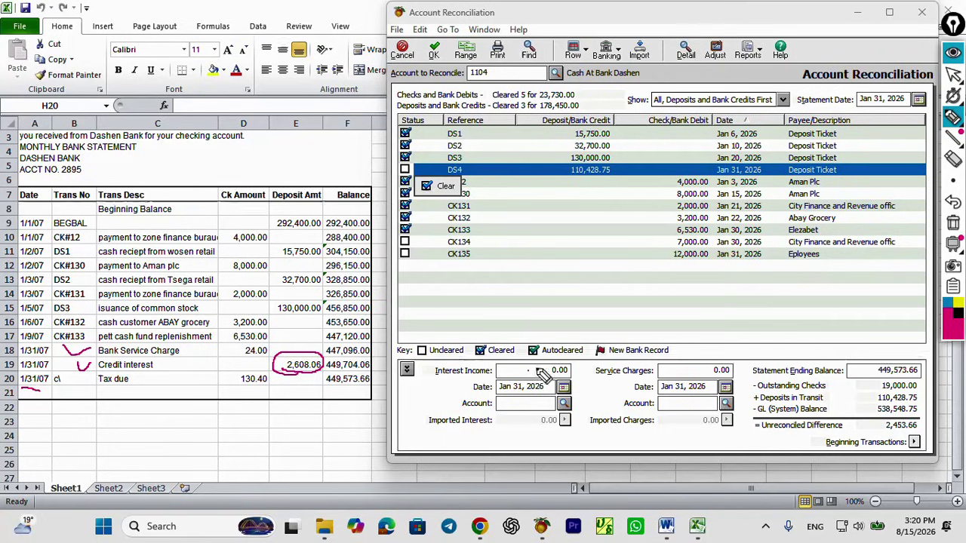
Hide the ink and set Interest Income to 2,608.06 in the account reconciliation.
click(954, 76)
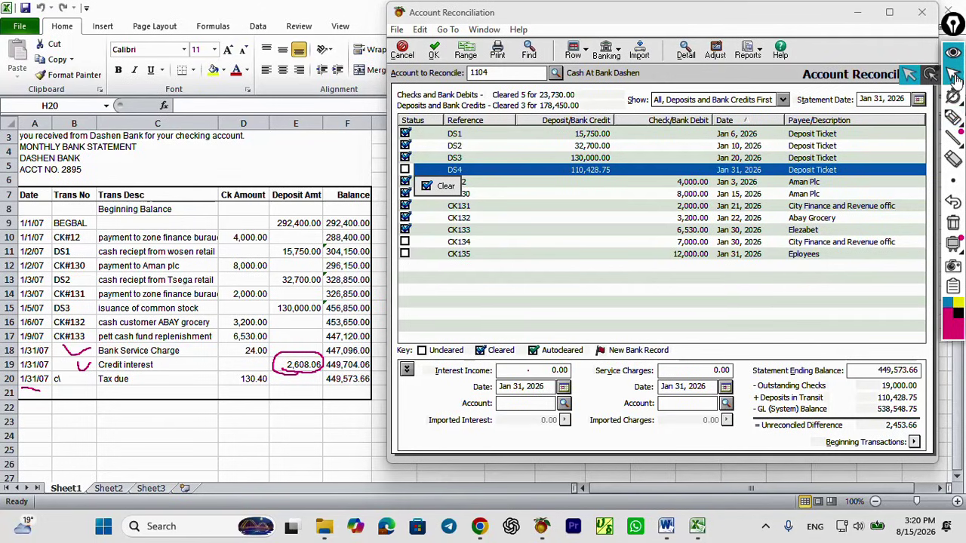
click(954, 54)
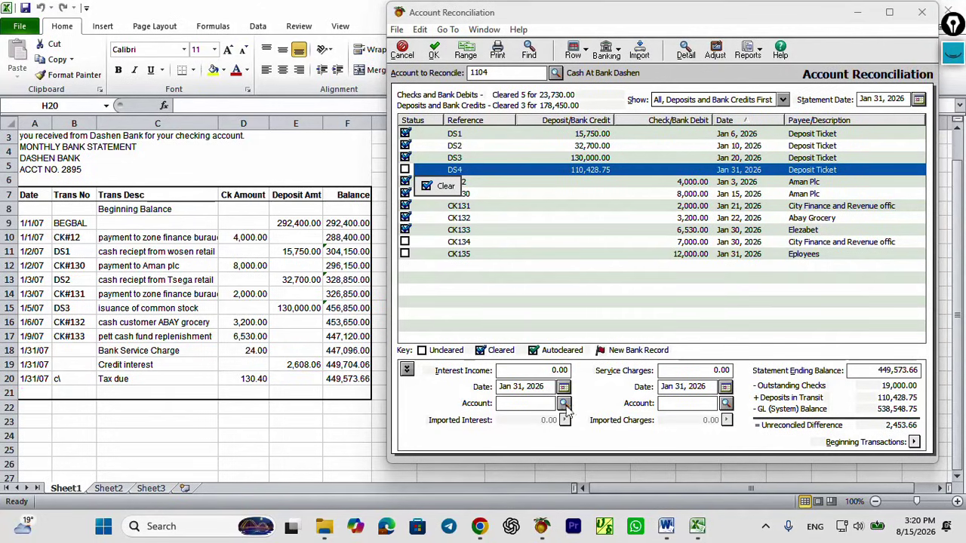
click(521, 370)
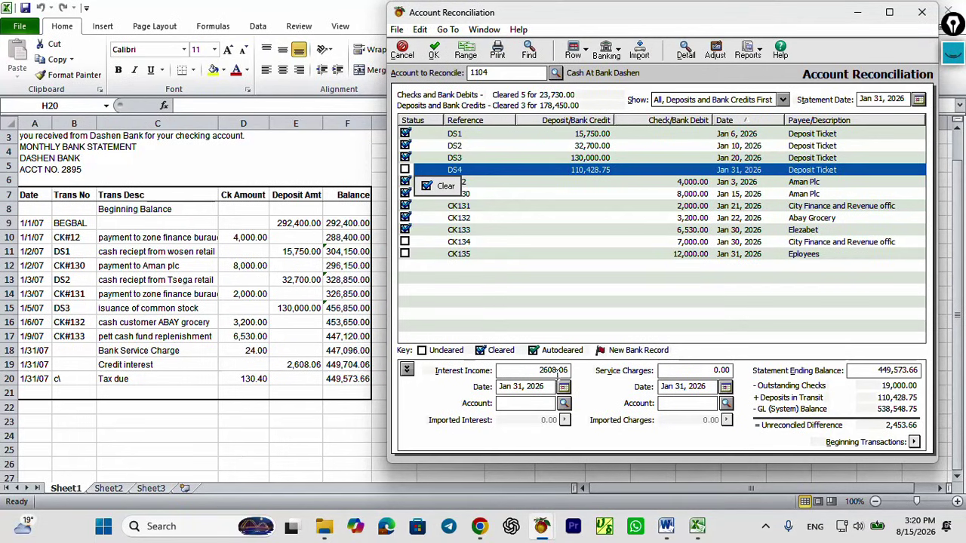
Show the drawing tools, circle the Interest Income Account field in ink and tick its date.
click(954, 55)
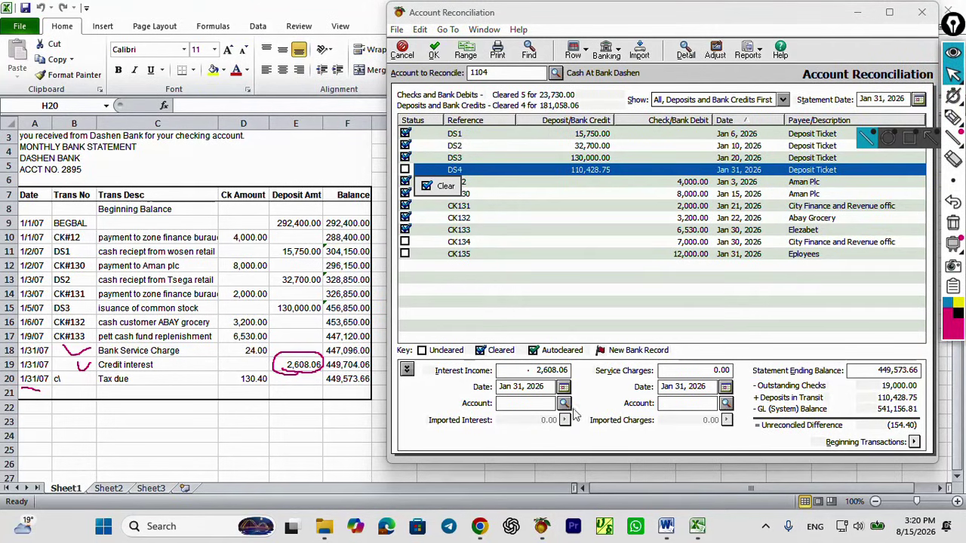
click(953, 117)
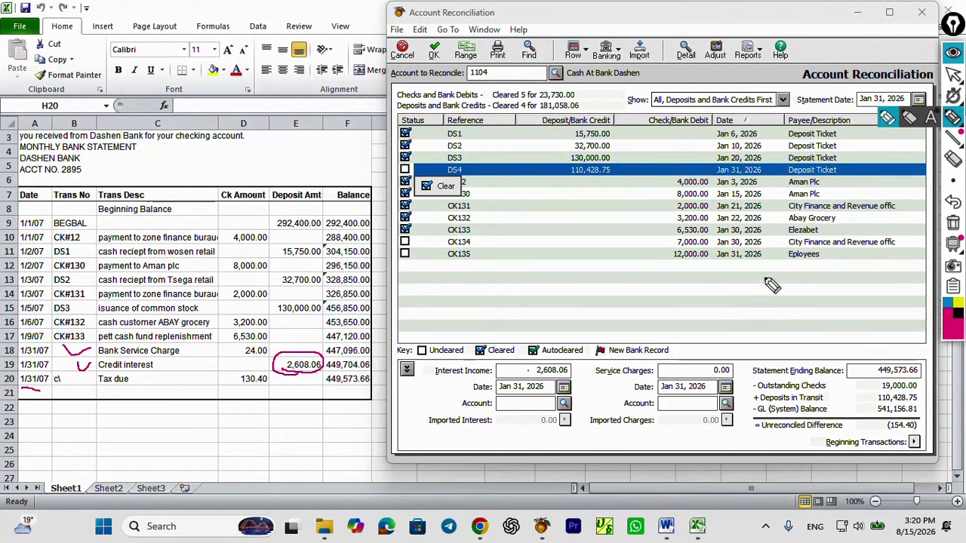
mouse_move(576, 394)
mouse_down()
mouse_move(464, 396)
mouse_move(452, 413)
mouse_move(579, 421)
mouse_move(588, 407)
mouse_up()
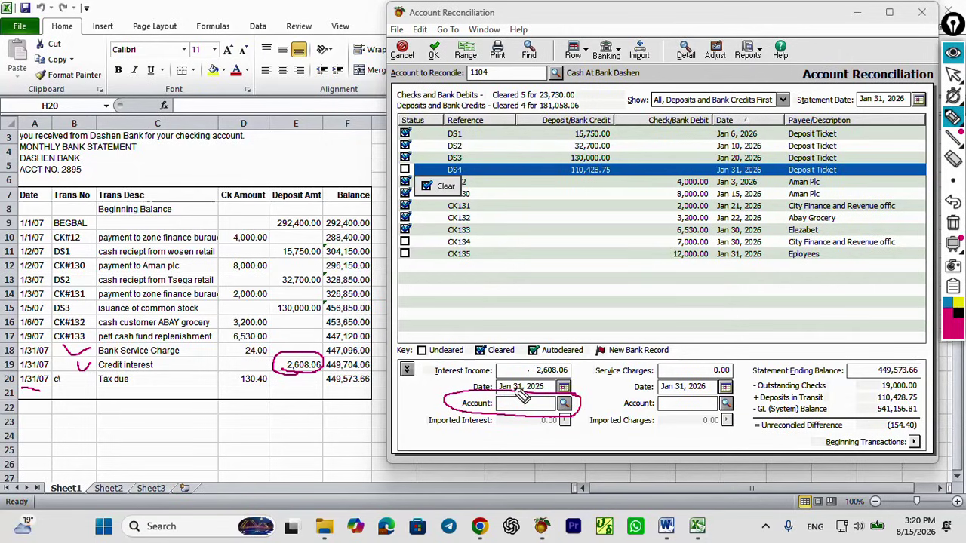
drag(574, 385, 588, 379)
Hide the ink and assign account 4300 Other income to the interest income.
click(955, 27)
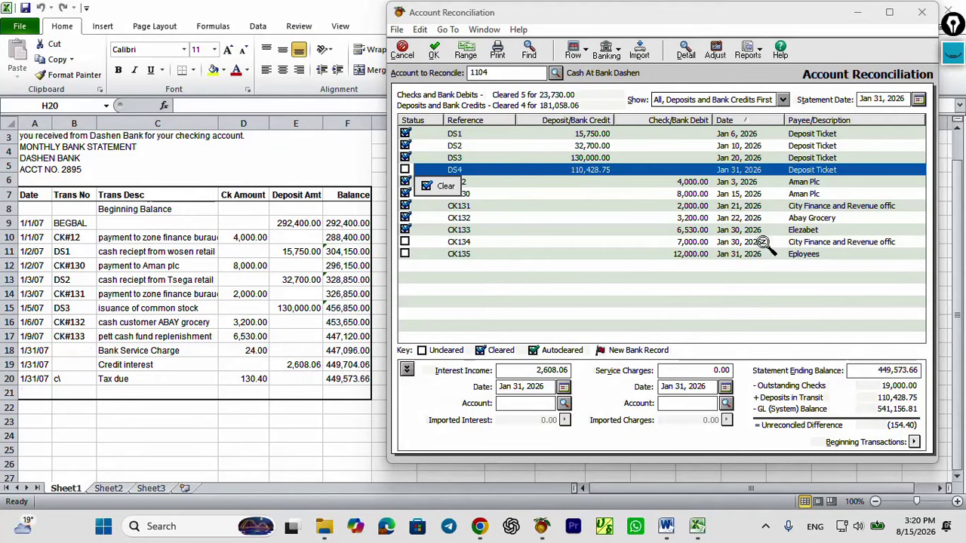
click(564, 405)
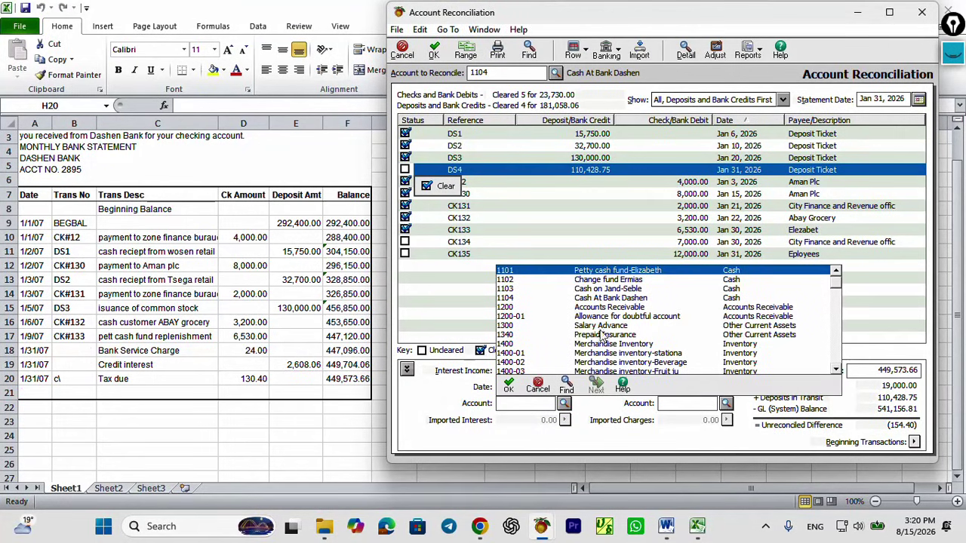
drag(835, 372, 838, 375)
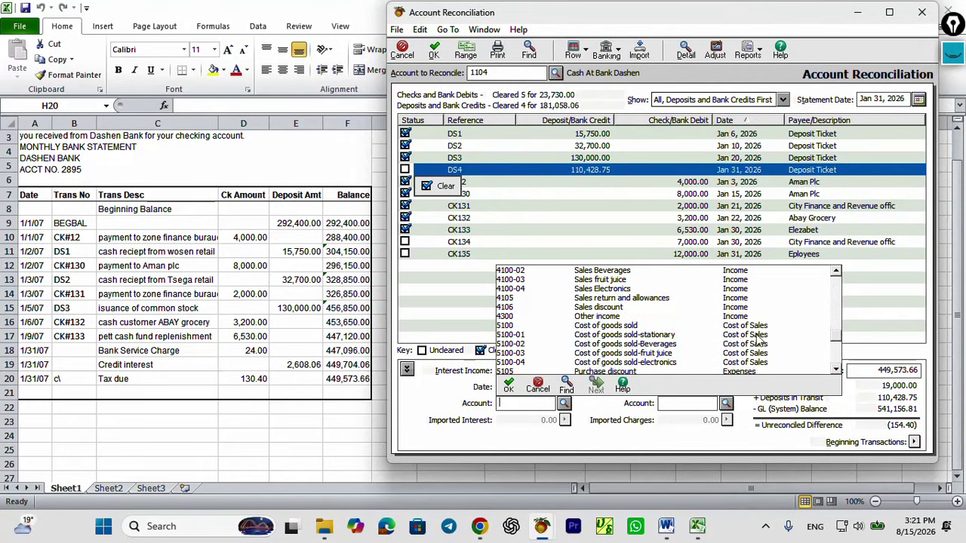
double_click(577, 316)
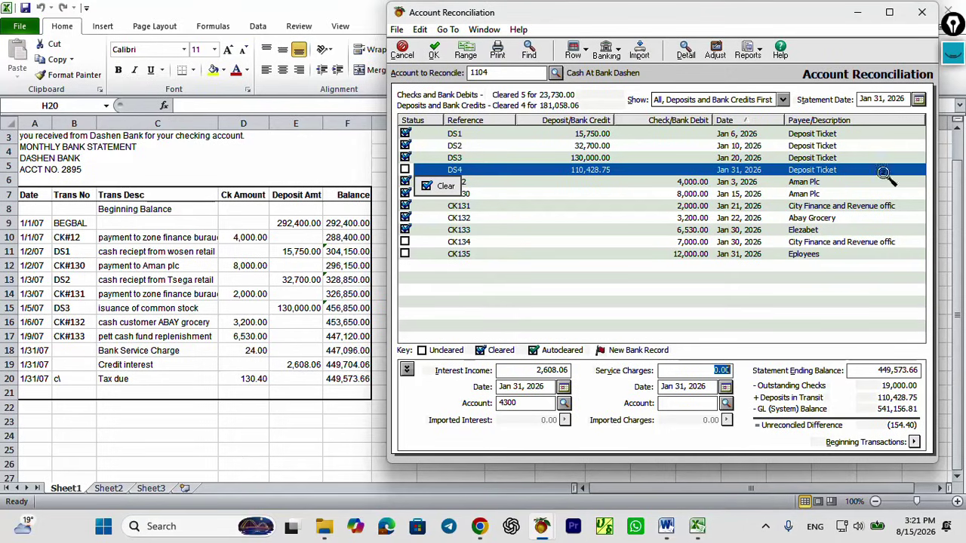
Clear the old ink and circle the Service Charges amount, then replace it with a circle around the statement's bank service charge.
click(953, 54)
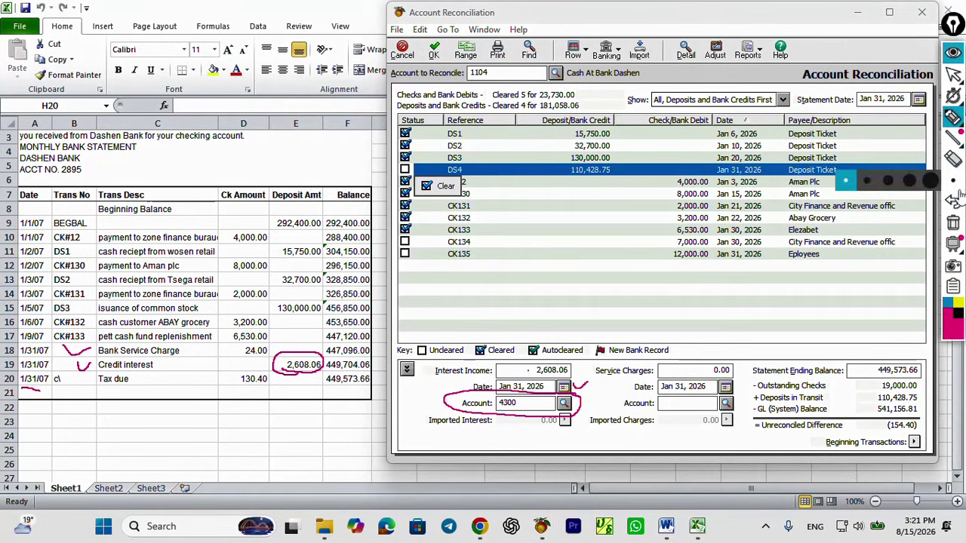
click(954, 223)
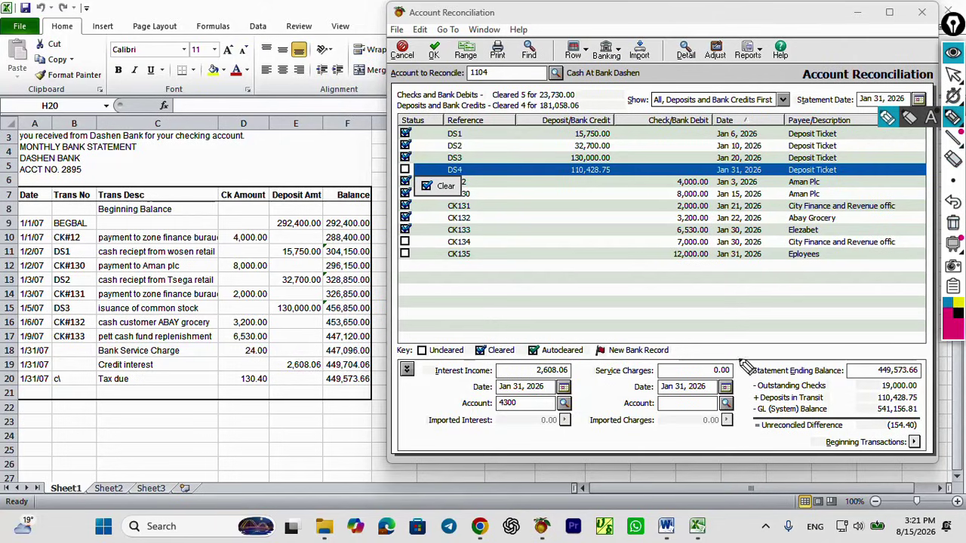
mouse_move(731, 363)
mouse_down()
mouse_move(649, 377)
mouse_move(733, 370)
mouse_move(717, 360)
mouse_up()
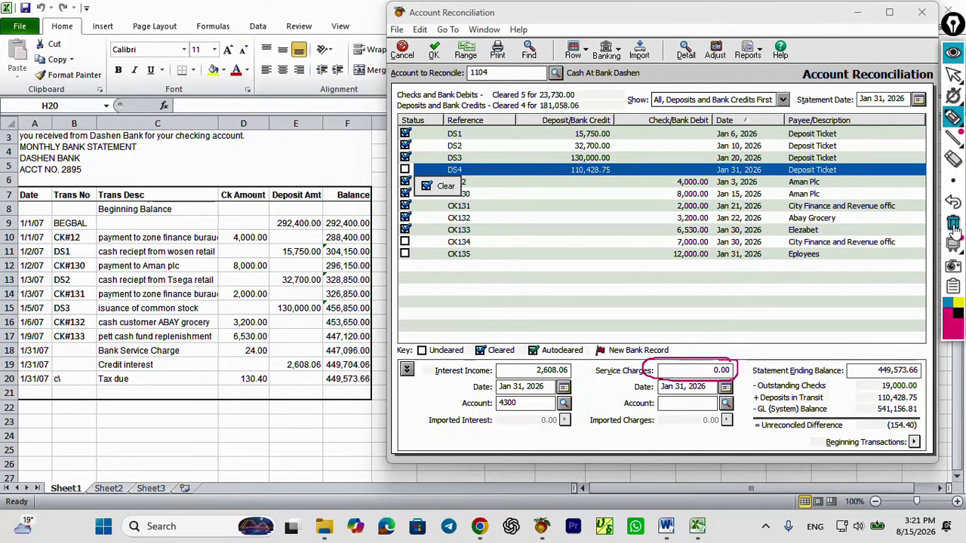
click(954, 224)
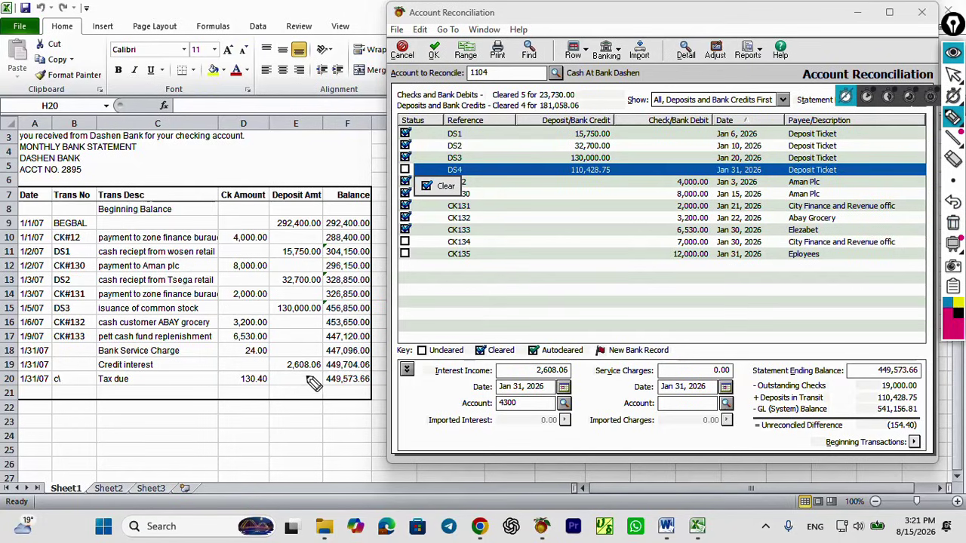
mouse_move(246, 365)
mouse_down()
mouse_move(288, 352)
mouse_move(241, 362)
mouse_up()
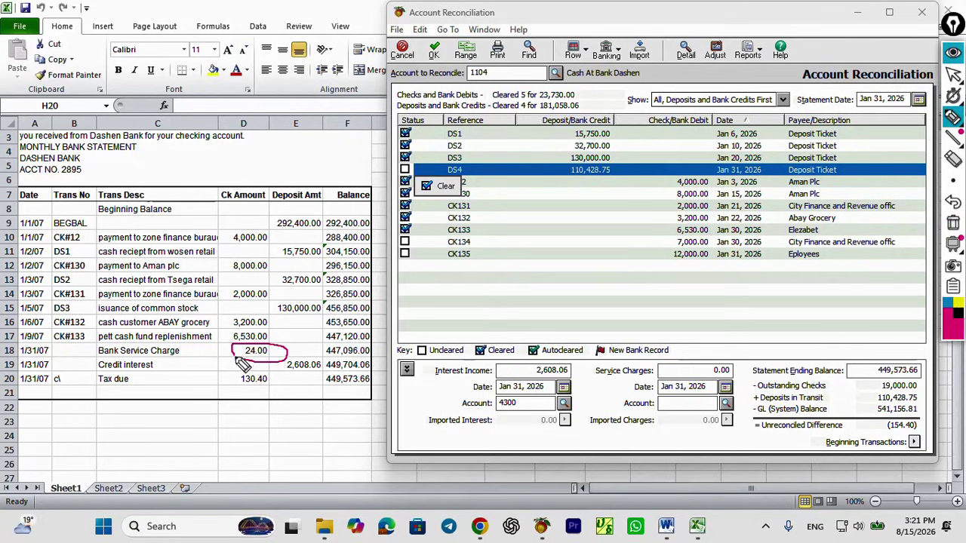
Clear the ink, set Service Charges to 24.00, and circle the Service Charges Account field in ink.
click(953, 224)
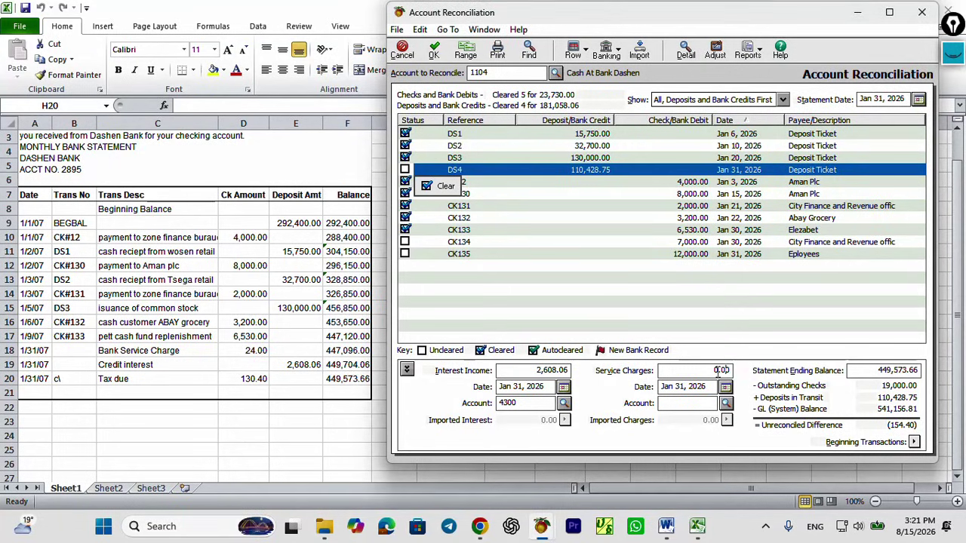
text(24)
key(Tab)
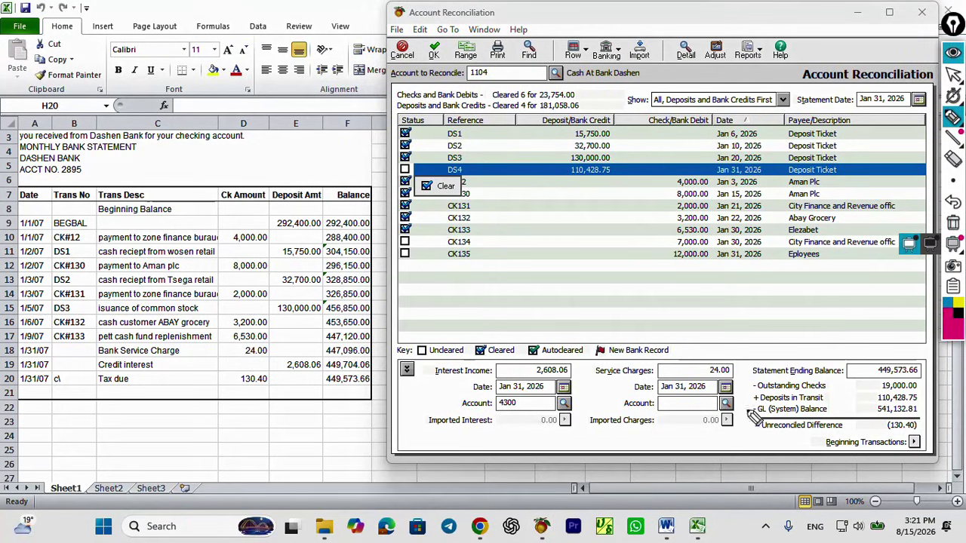
mouse_move(743, 406)
mouse_down()
mouse_move(613, 402)
mouse_move(668, 422)
mouse_move(731, 421)
mouse_move(736, 400)
mouse_up()
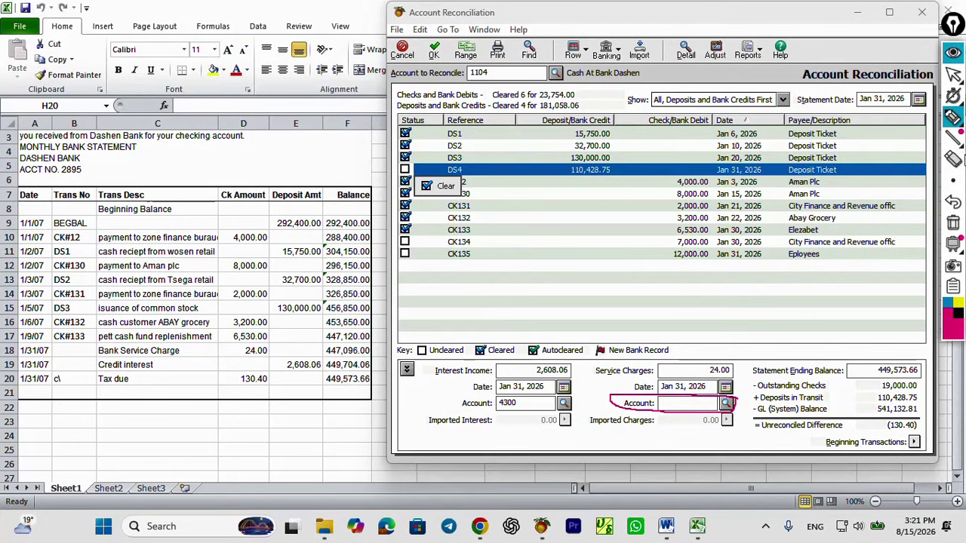
Clear and hide the ink, then assign account 6111 Miscellaneous expense to the service charges.
click(953, 223)
click(952, 54)
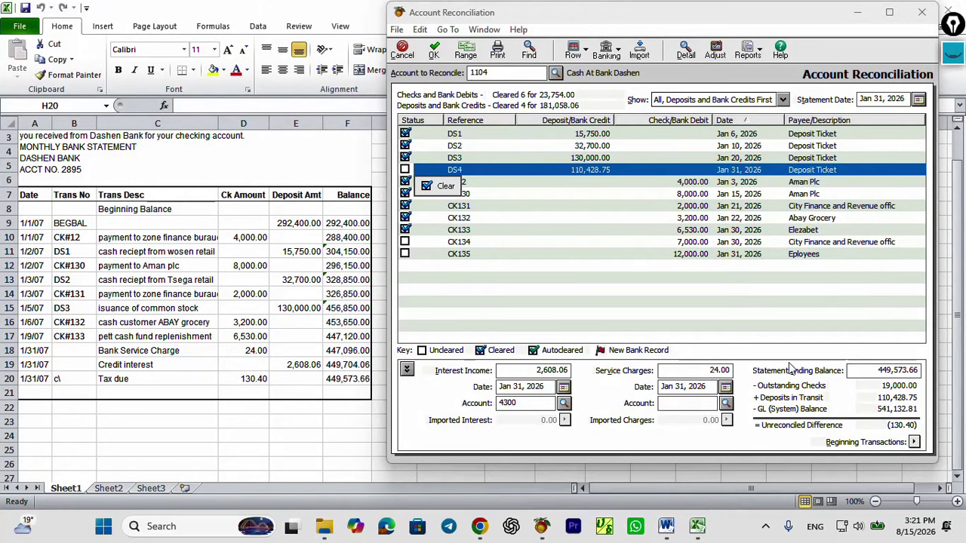
click(726, 404)
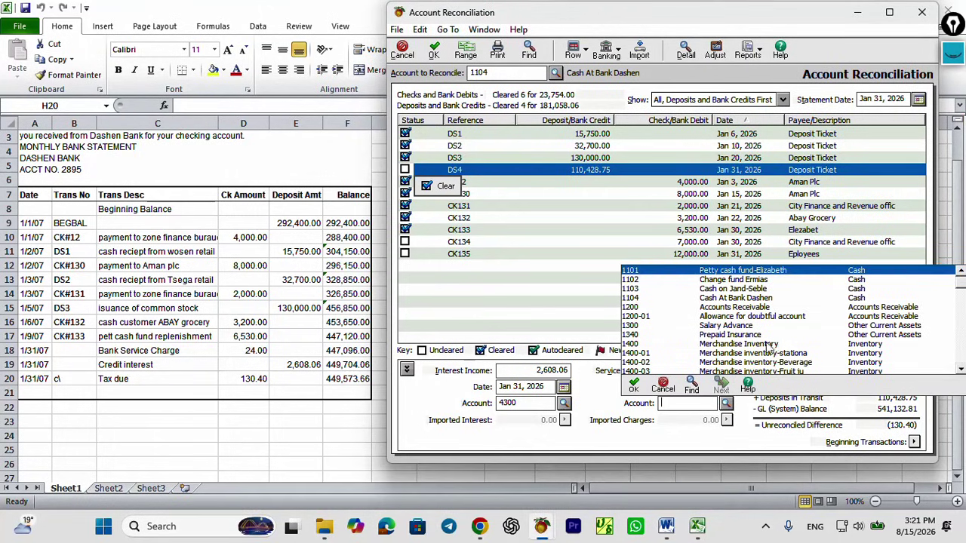
drag(962, 293, 962, 366)
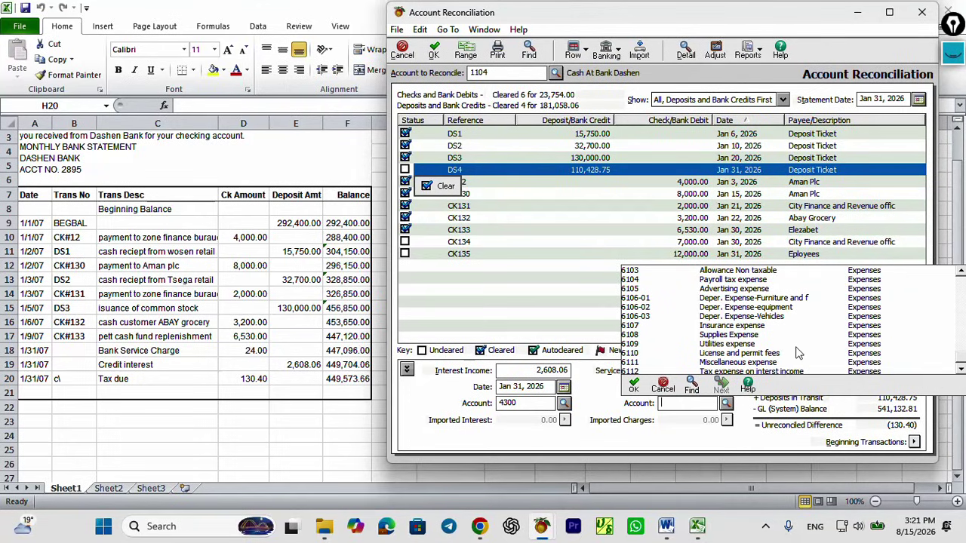
click(716, 365)
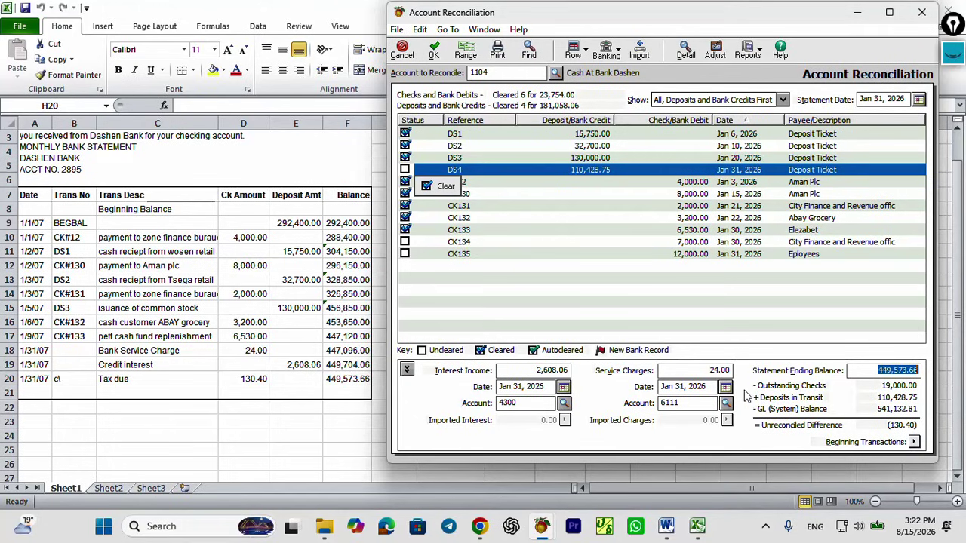
Show the drawing tools and circle the Unreconciled Difference, the Adjust command and the statement's Tax due row in ink.
click(954, 56)
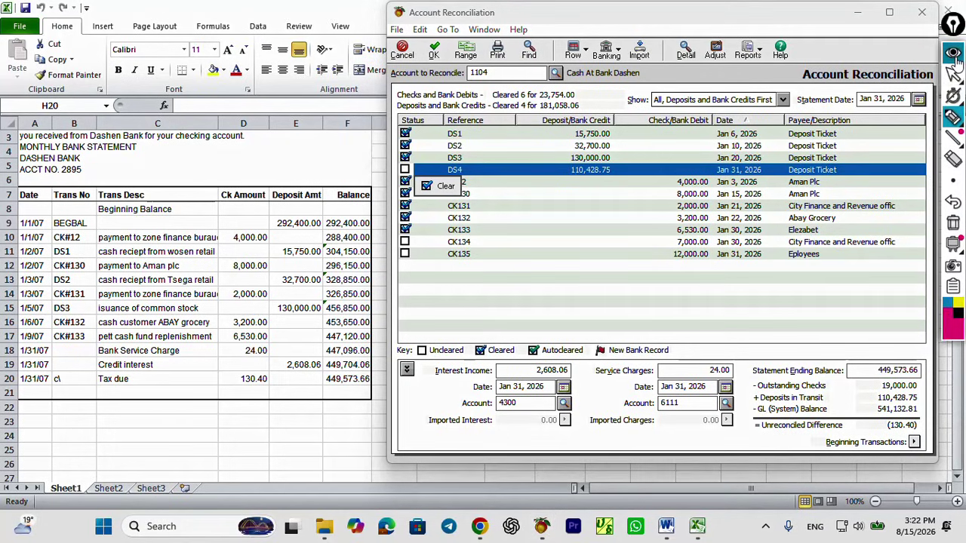
click(955, 119)
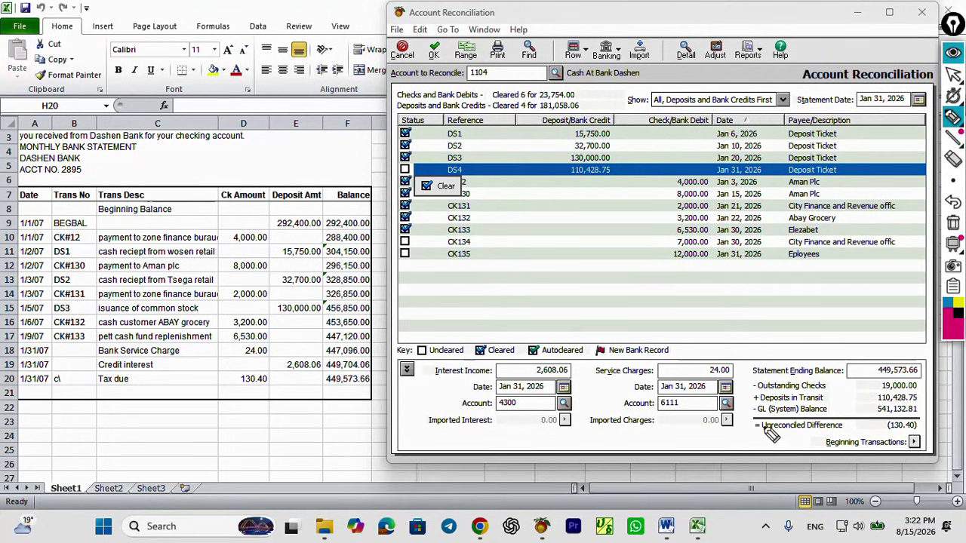
mouse_move(748, 421)
mouse_down()
mouse_move(789, 447)
mouse_move(921, 439)
mouse_move(925, 417)
mouse_move(816, 409)
mouse_move(754, 416)
mouse_move(747, 432)
mouse_up()
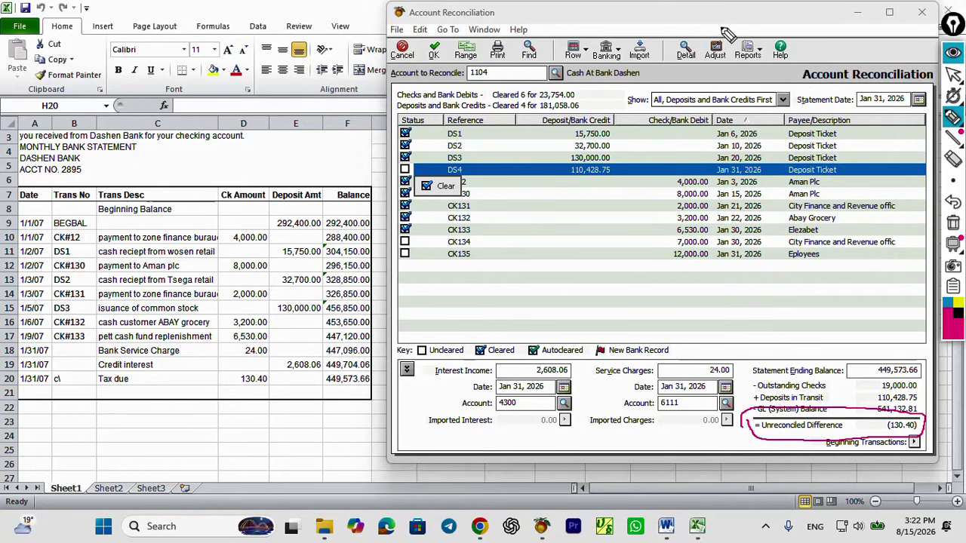
mouse_move(721, 29)
mouse_down()
mouse_move(701, 61)
mouse_move(719, 72)
mouse_move(739, 53)
mouse_move(730, 35)
mouse_up()
mouse_move(272, 375)
mouse_down()
mouse_move(104, 366)
mouse_move(91, 388)
mouse_move(292, 386)
mouse_move(297, 375)
mouse_up()
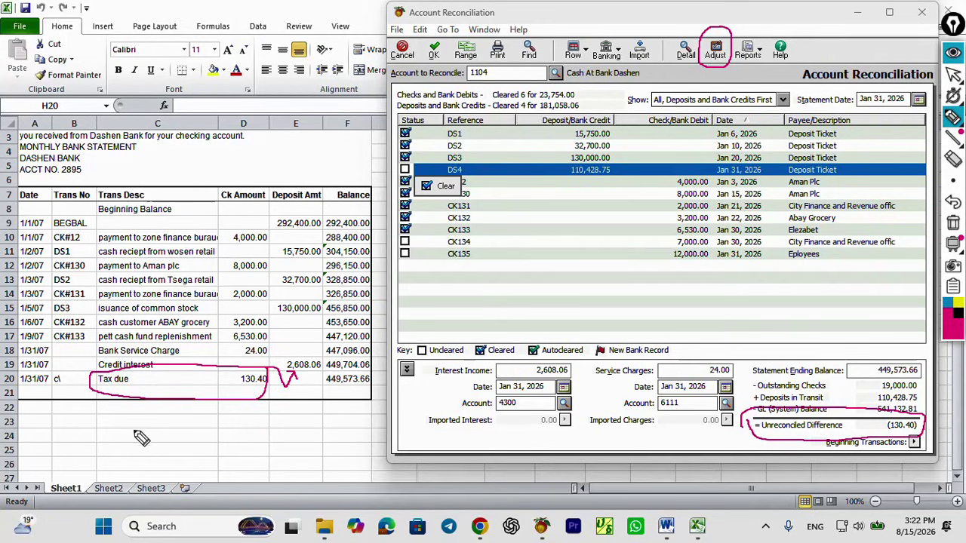
Write the tax calculation 2608.06 X 0.05 = 130.40 in ink below the statement, then clear and hide all ink.
mouse_move(135, 432)
mouse_down()
mouse_move(133, 449)
mouse_move(221, 436)
mouse_move(214, 445)
mouse_move(205, 434)
mouse_move(252, 444)
mouse_move(256, 430)
mouse_move(277, 444)
mouse_move(278, 435)
mouse_move(314, 445)
mouse_move(337, 430)
mouse_move(362, 442)
mouse_move(367, 427)
mouse_move(373, 441)
mouse_move(384, 424)
mouse_up()
click(228, 437)
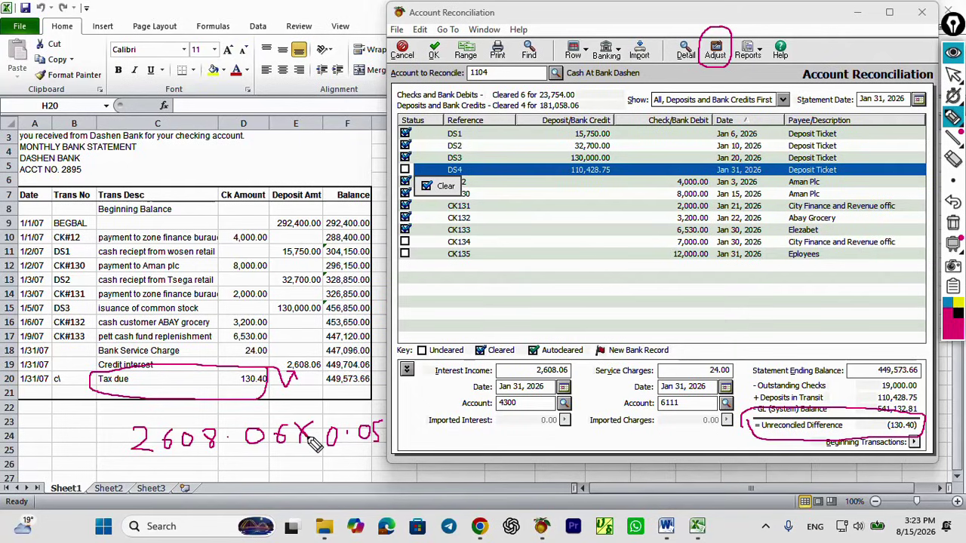
mouse_move(245, 466)
mouse_down()
mouse_move(296, 473)
mouse_move(332, 462)
mouse_move(392, 473)
mouse_move(382, 460)
mouse_up()
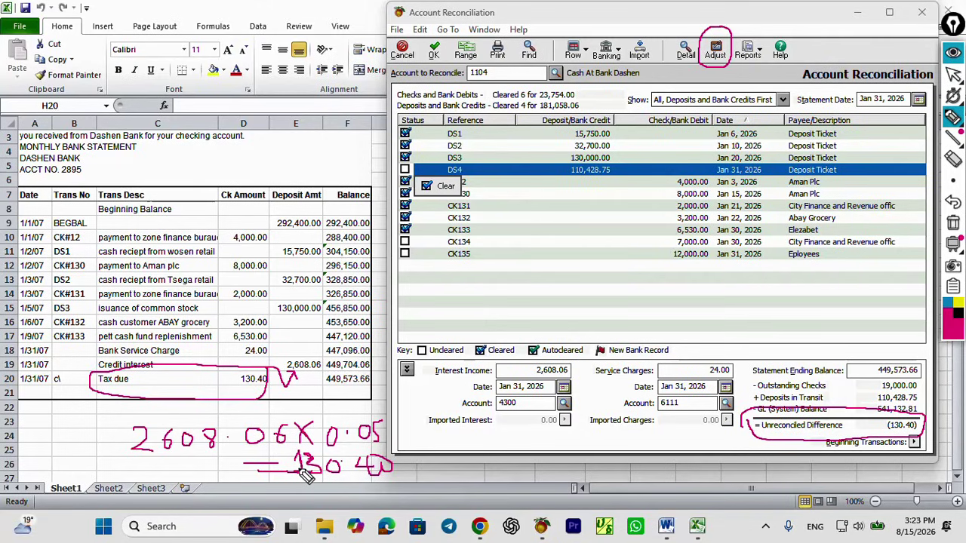
click(954, 228)
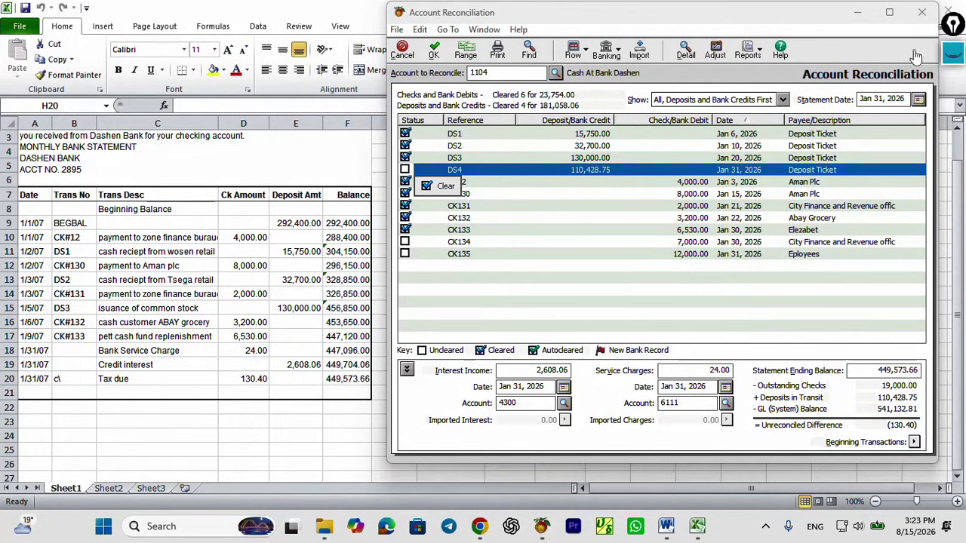
Start an adjusting general journal entry dated Jan 30, 2026 with reference JV003.
click(721, 55)
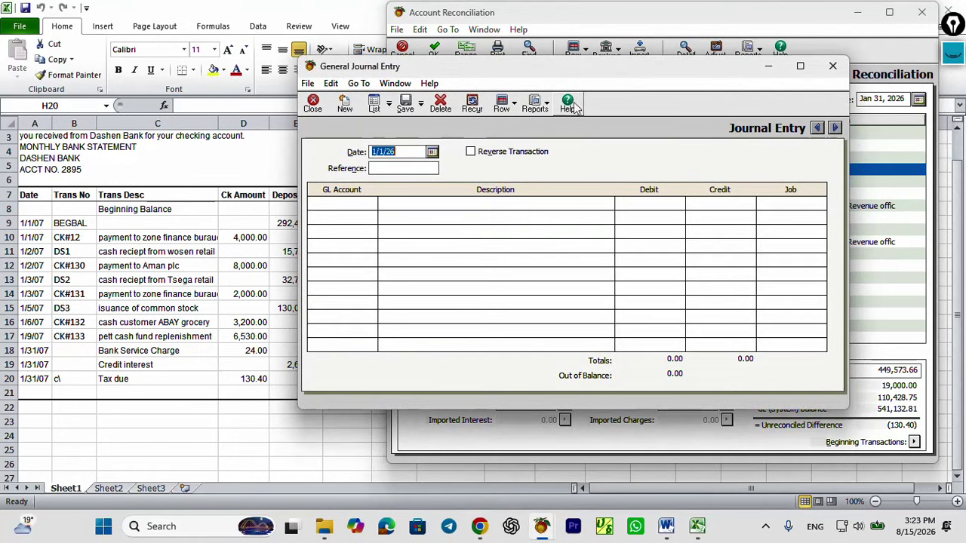
drag(642, 78, 674, 90)
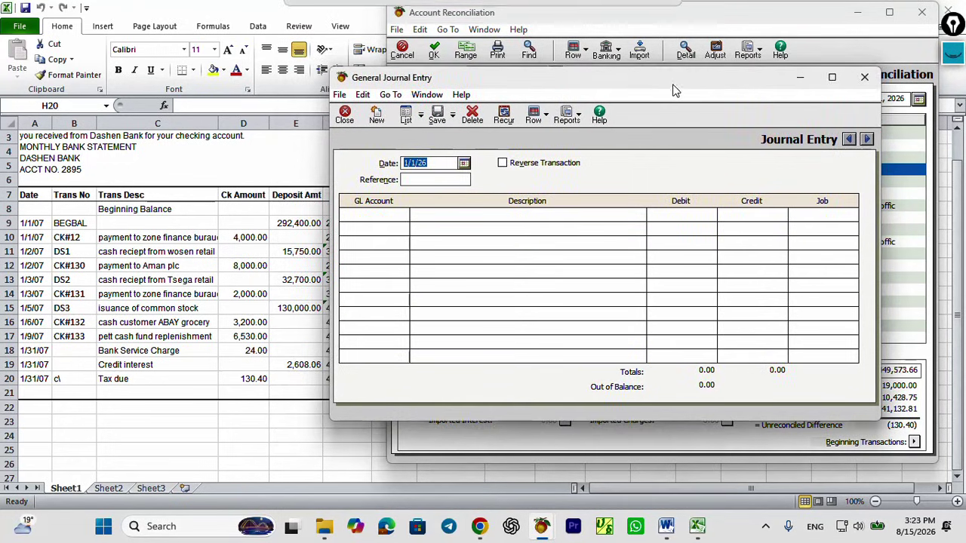
click(435, 163)
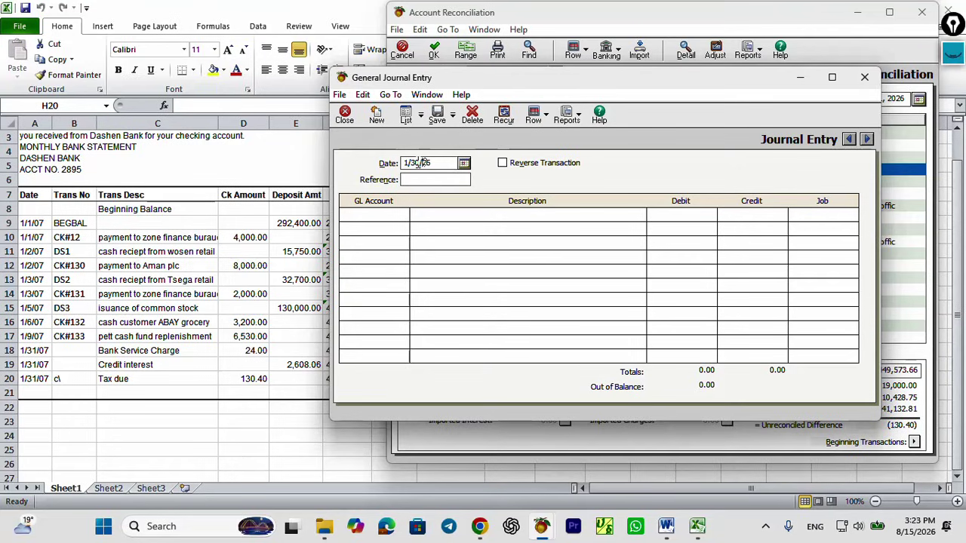
click(438, 181)
click(370, 215)
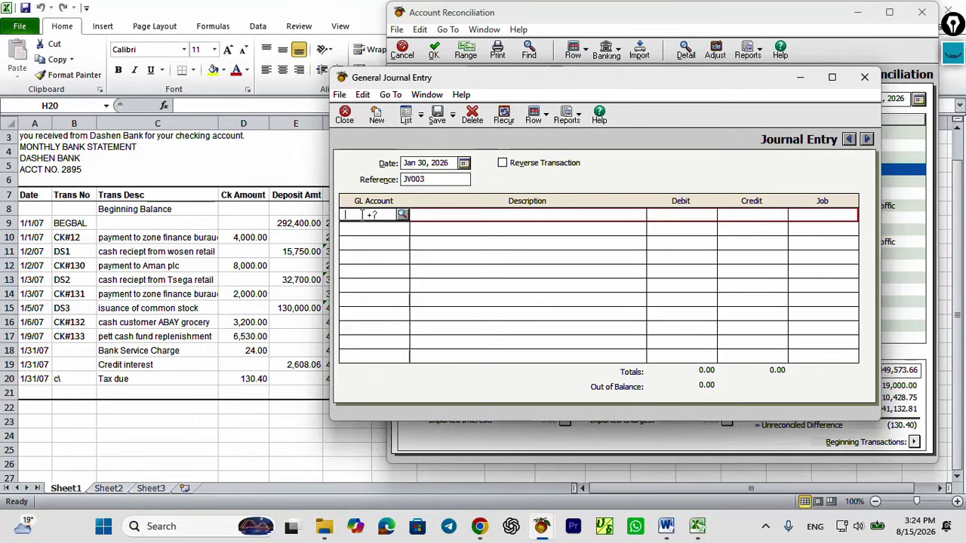
Debit 130.40 to account 6112 on the first line, described as "With holding tax on interest income".
click(955, 55)
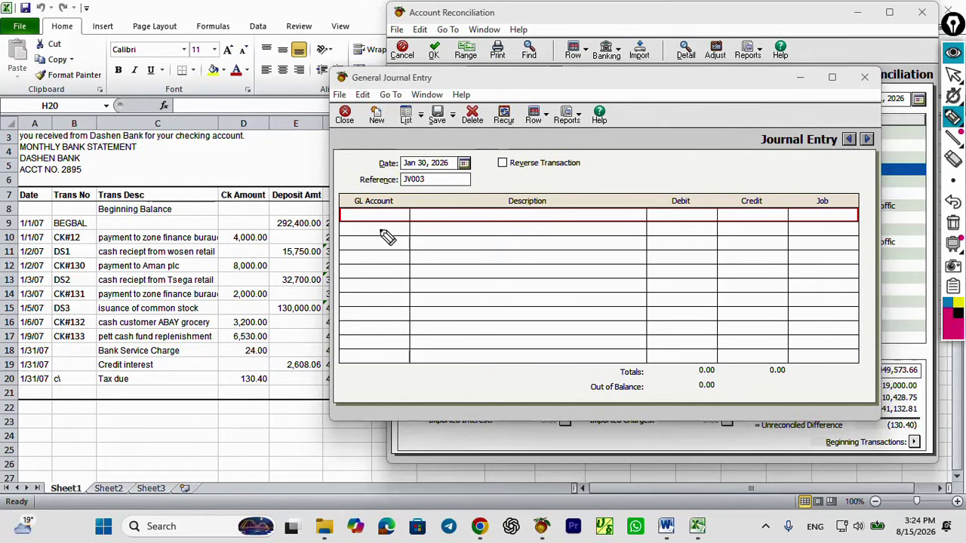
click(955, 57)
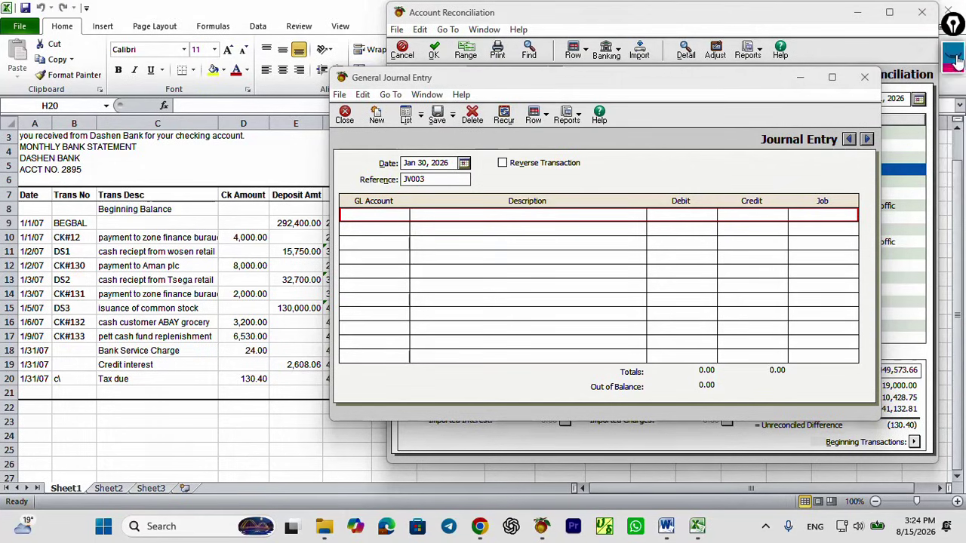
click(387, 218)
click(403, 216)
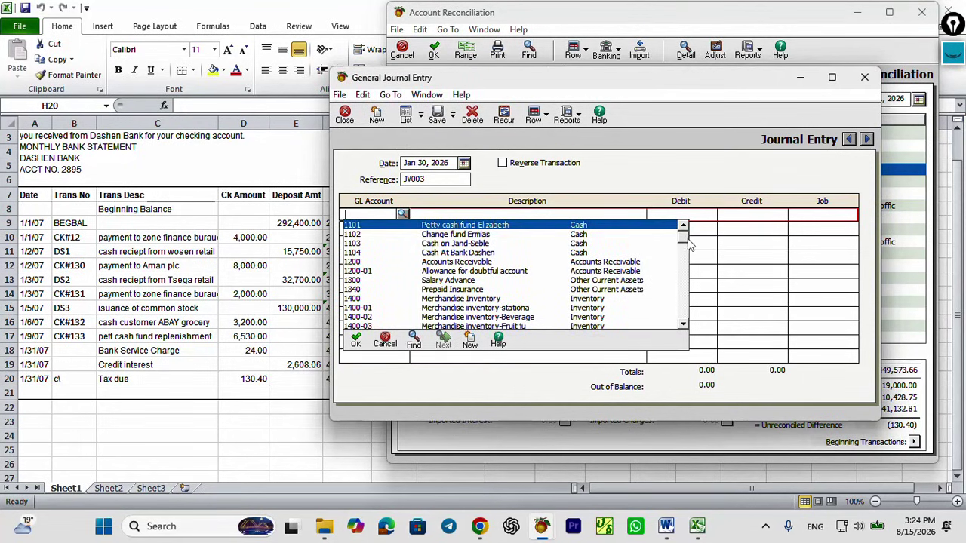
drag(687, 238, 680, 332)
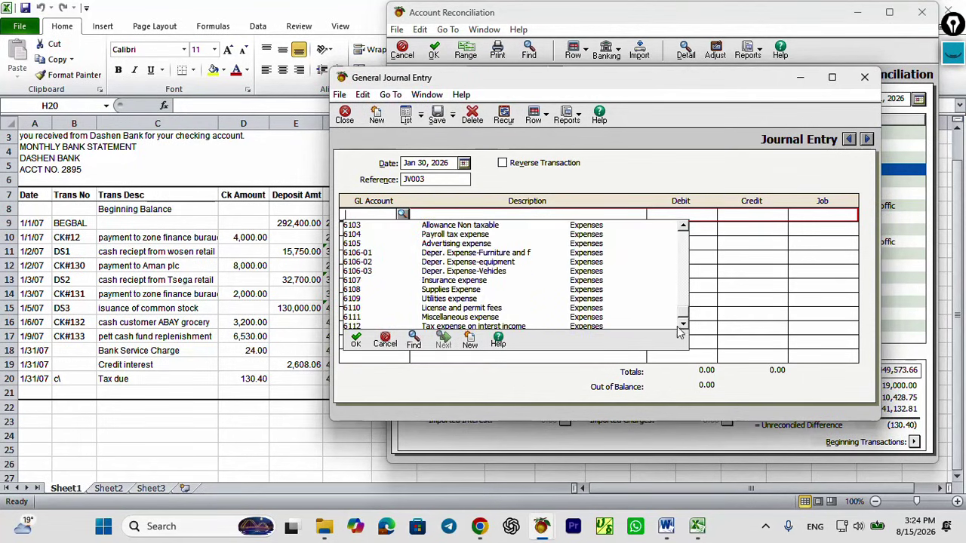
double_click(453, 329)
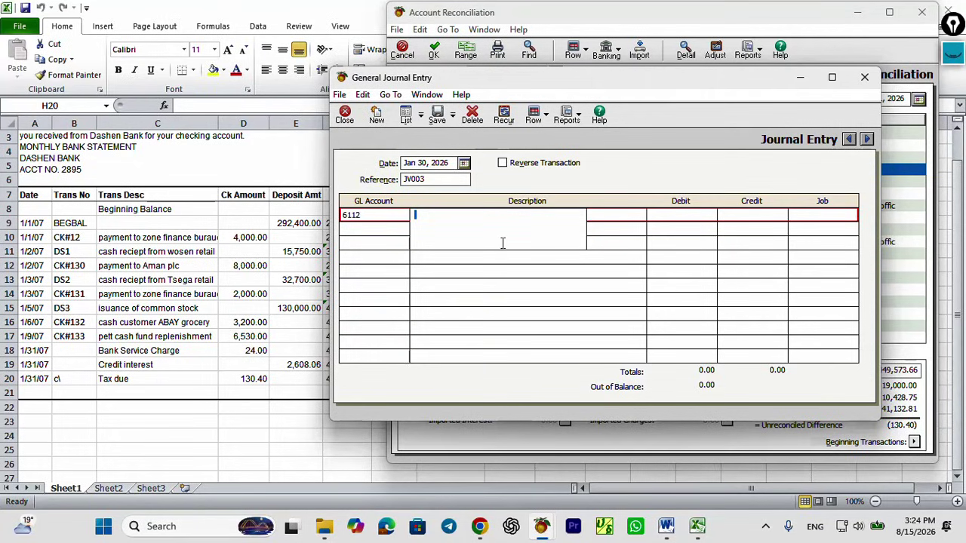
text(With holding tax on interest income)
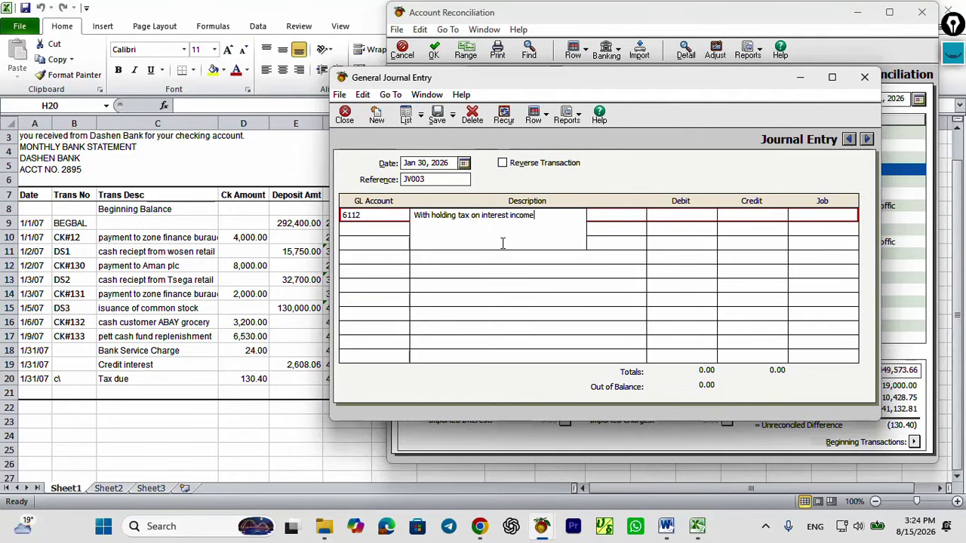
click(658, 218)
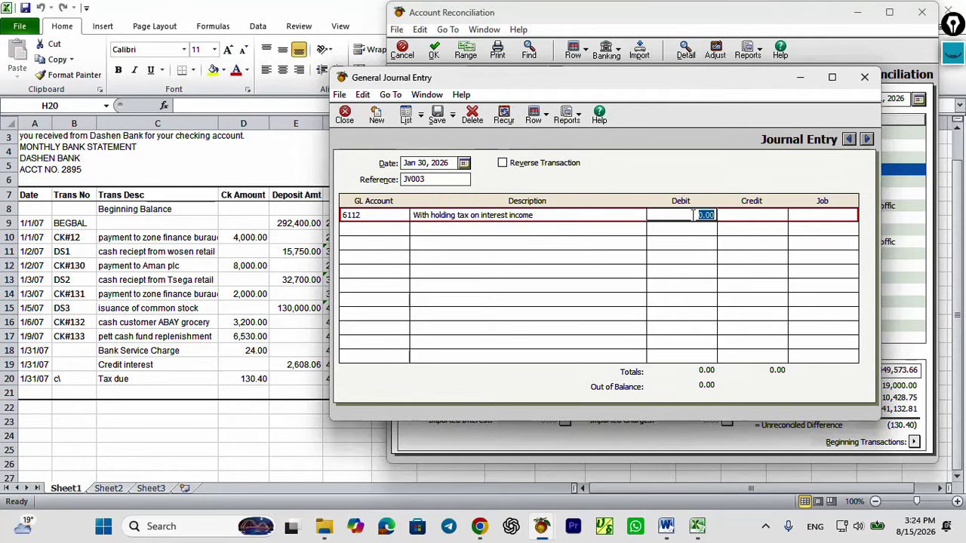
text(130.4)
Credit 130.40 to account 1104 Cash At Bank Dashen on the second line, then save and close the entry dated Jan 31, 2026.
click(390, 228)
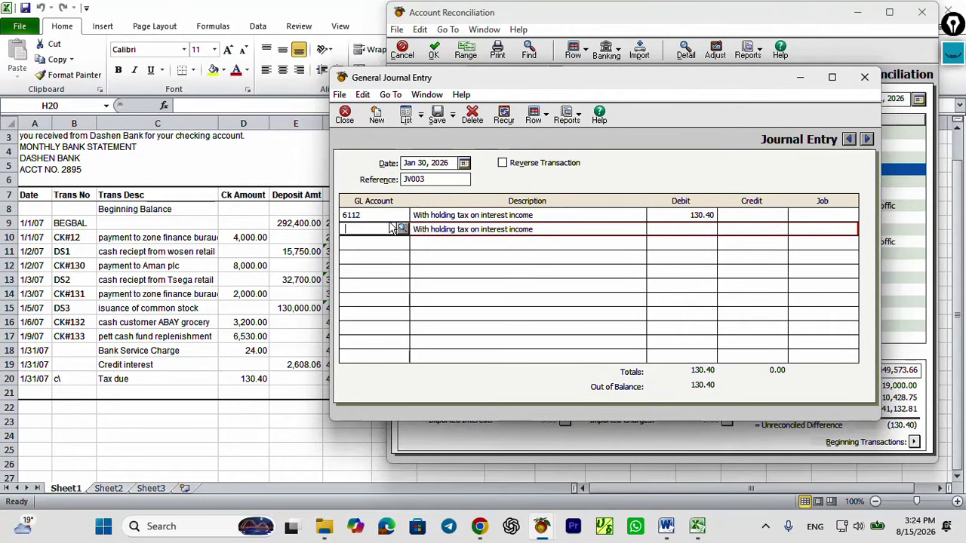
click(404, 230)
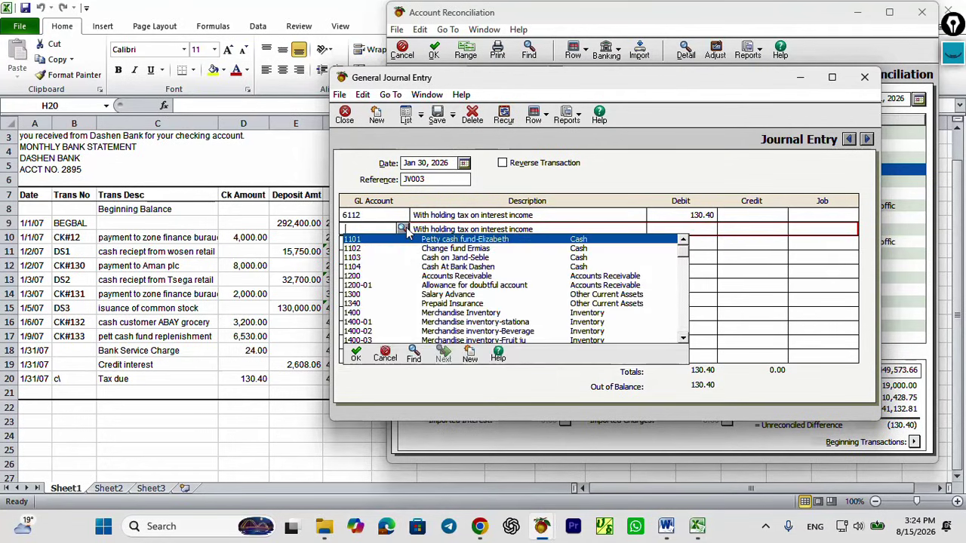
click(444, 268)
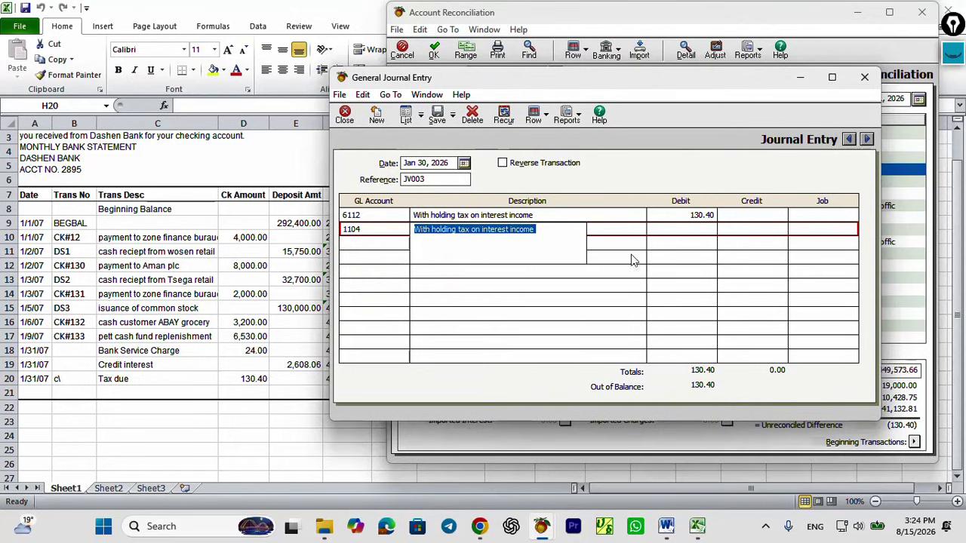
click(751, 229)
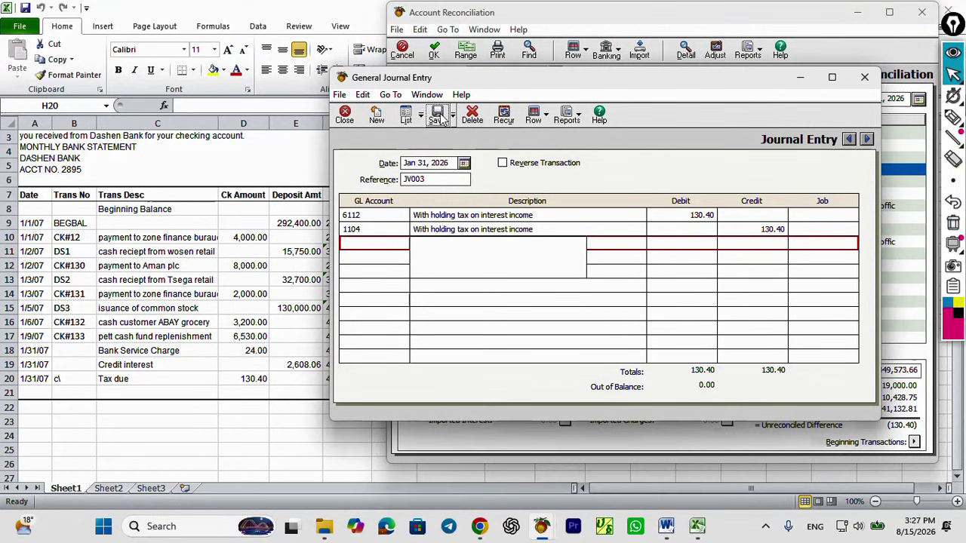
click(438, 116)
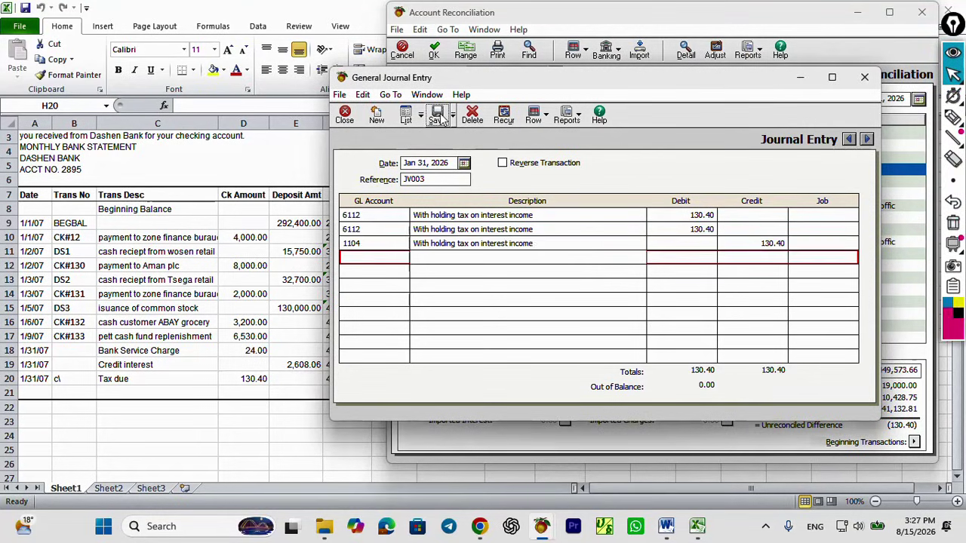
click(875, 83)
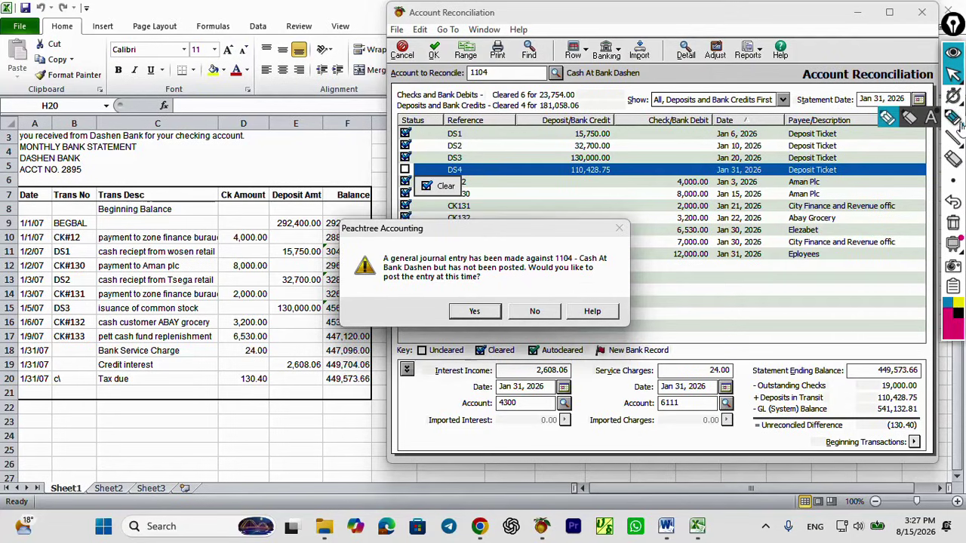
Circle the Yes option of the posting prompt in ink and agree to post the journal entry.
click(953, 117)
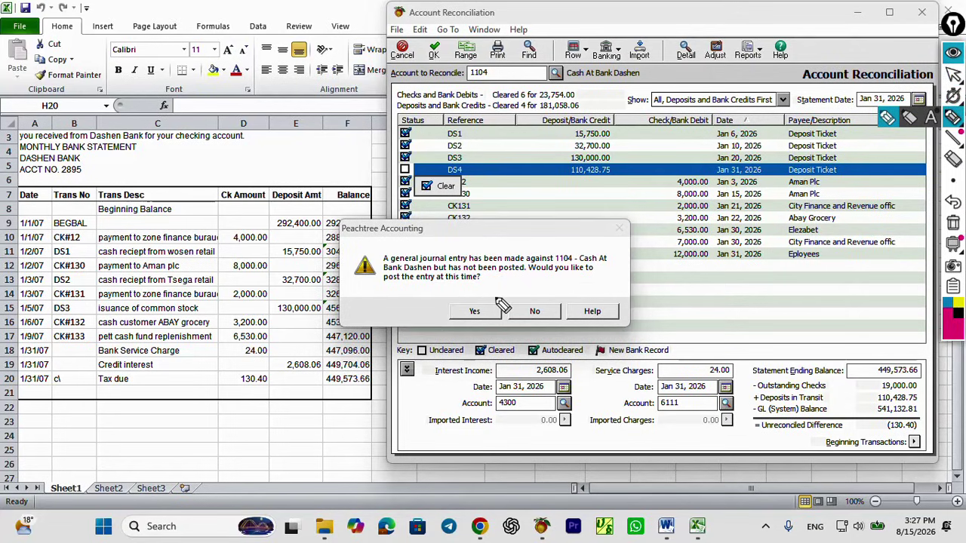
mouse_move(495, 294)
mouse_down()
mouse_move(455, 293)
mouse_move(484, 326)
mouse_move(504, 309)
mouse_up()
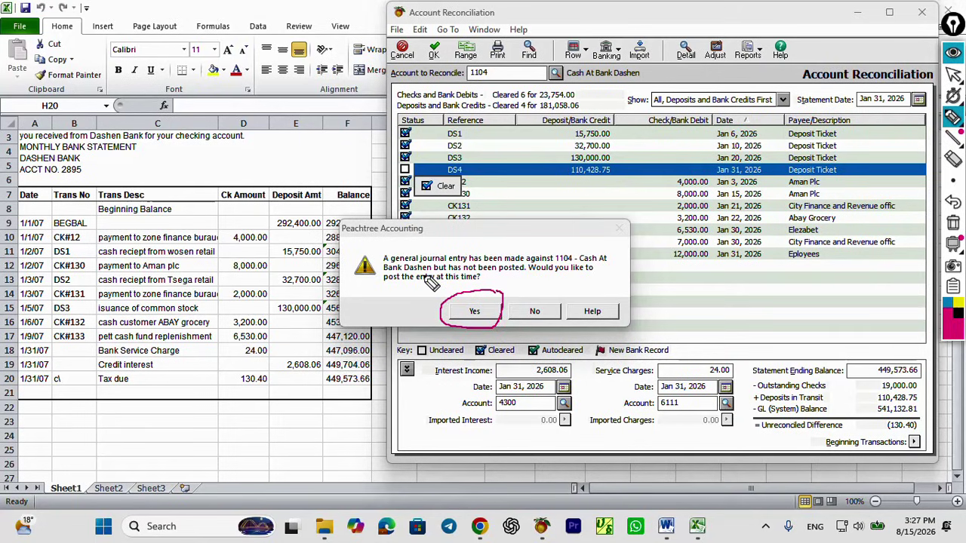
click(952, 74)
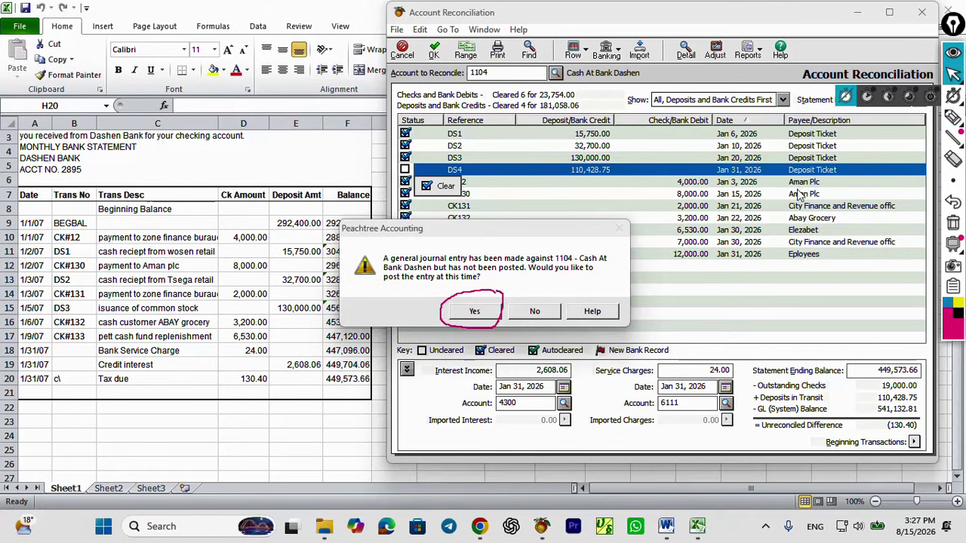
click(482, 314)
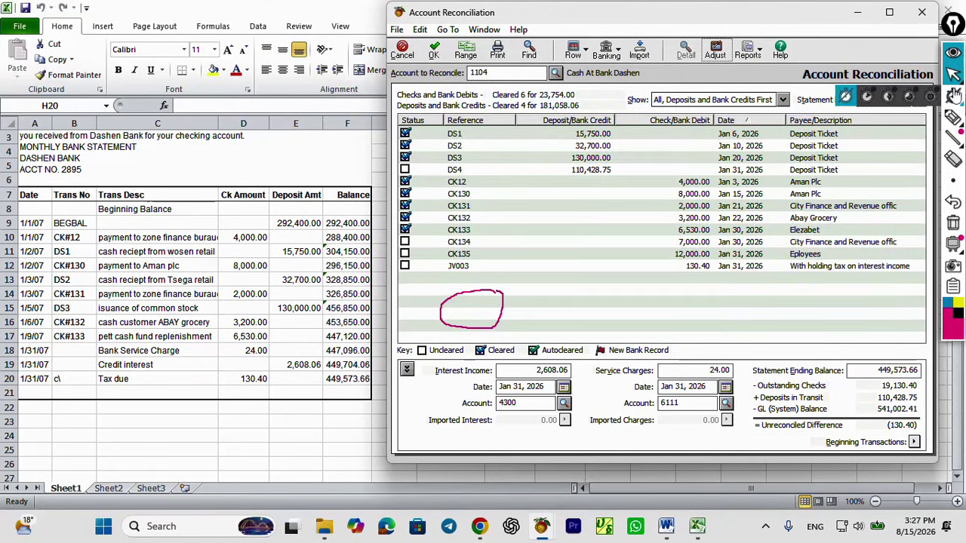
Circle the JV003 reference in ink and underline that row's date and description.
click(955, 119)
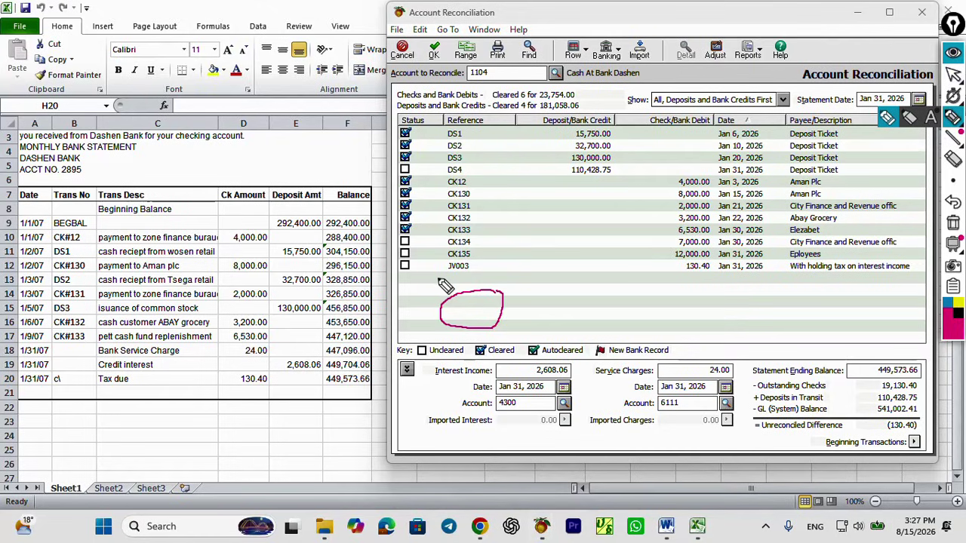
mouse_move(414, 275)
mouse_down()
mouse_move(480, 280)
mouse_move(468, 261)
mouse_move(414, 271)
mouse_up()
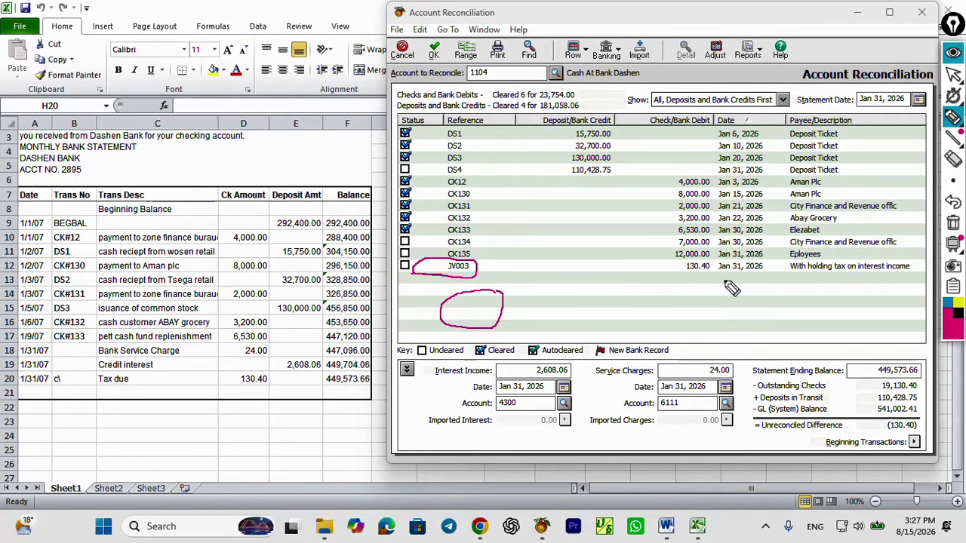
drag(721, 275, 910, 274)
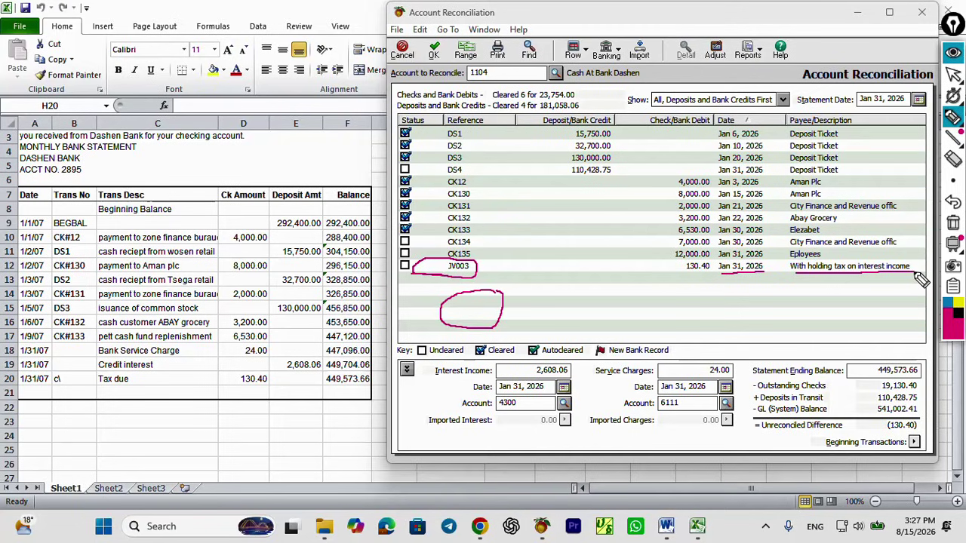
Circle the amount of the withholding tax entry JV003 in ink and erase all ink marks.
mouse_move(687, 277)
mouse_down()
mouse_move(727, 282)
mouse_move(729, 264)
mouse_move(675, 263)
mouse_move(689, 274)
mouse_up()
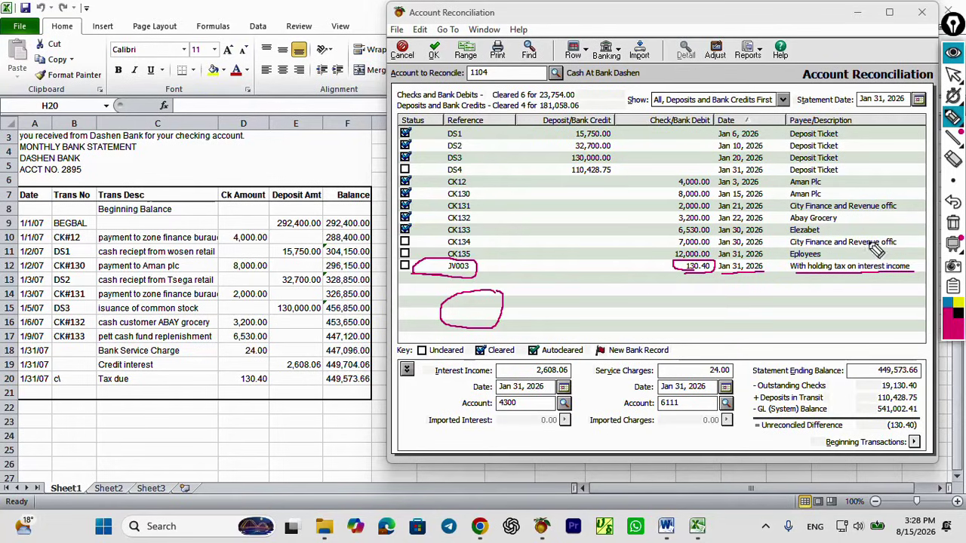
click(953, 224)
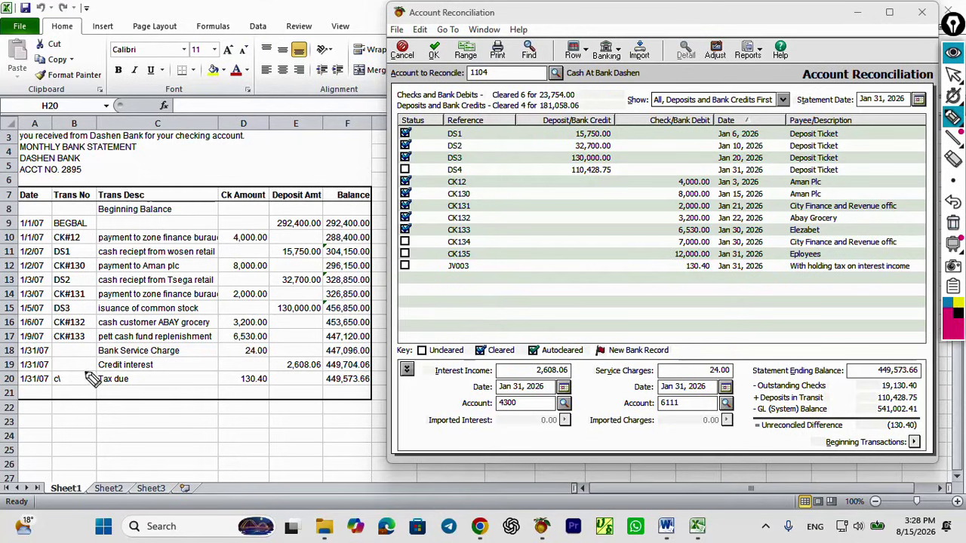
Tick the Tax due row of the bank statement and the JV003 row in ink, and mark JV003 as cleared.
drag(72, 372, 97, 373)
drag(426, 266, 444, 271)
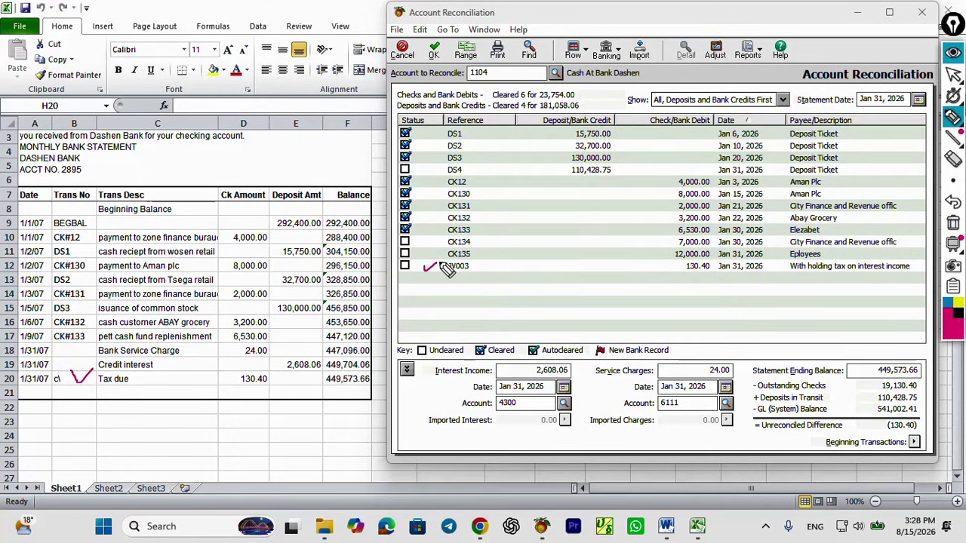
click(954, 73)
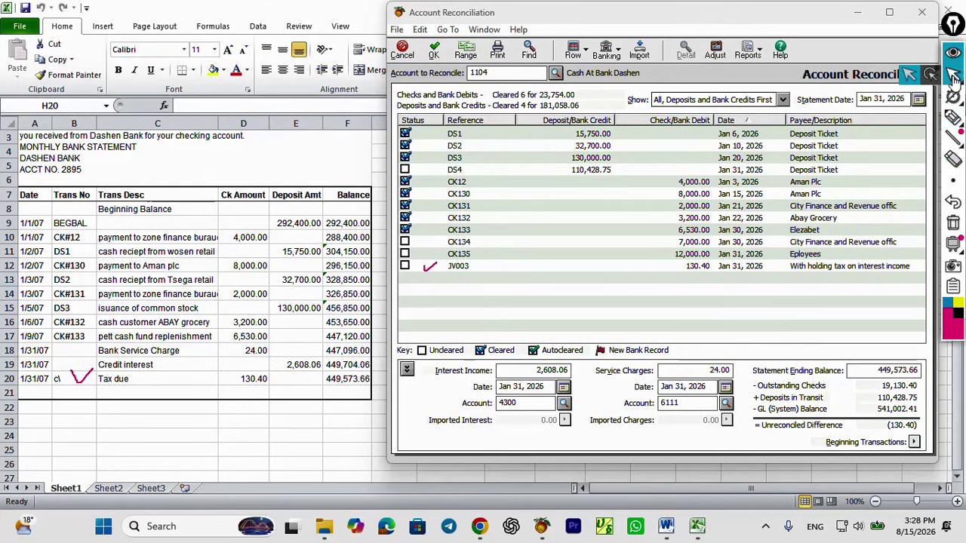
click(406, 268)
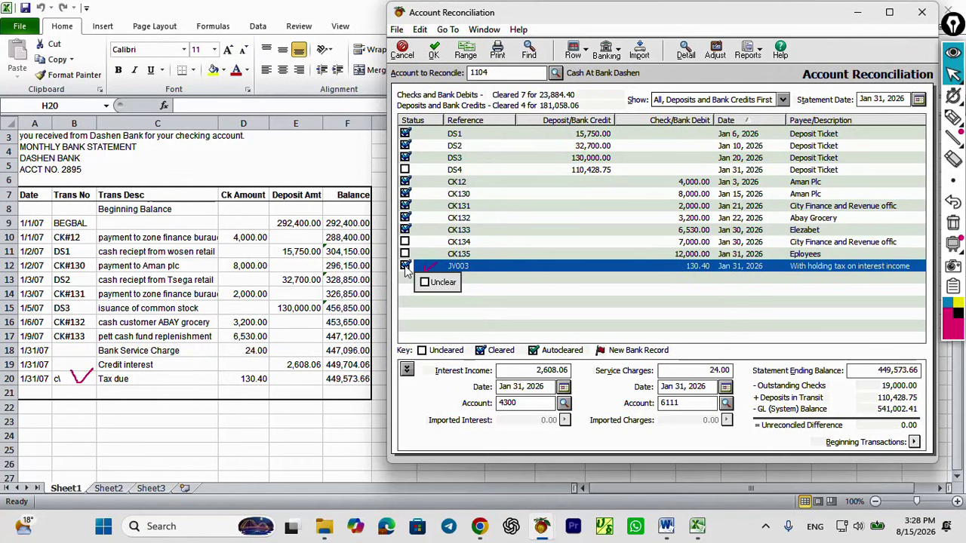
Underline the Unreconciled Difference label and its amount in ink in the reconciliation summary.
click(954, 121)
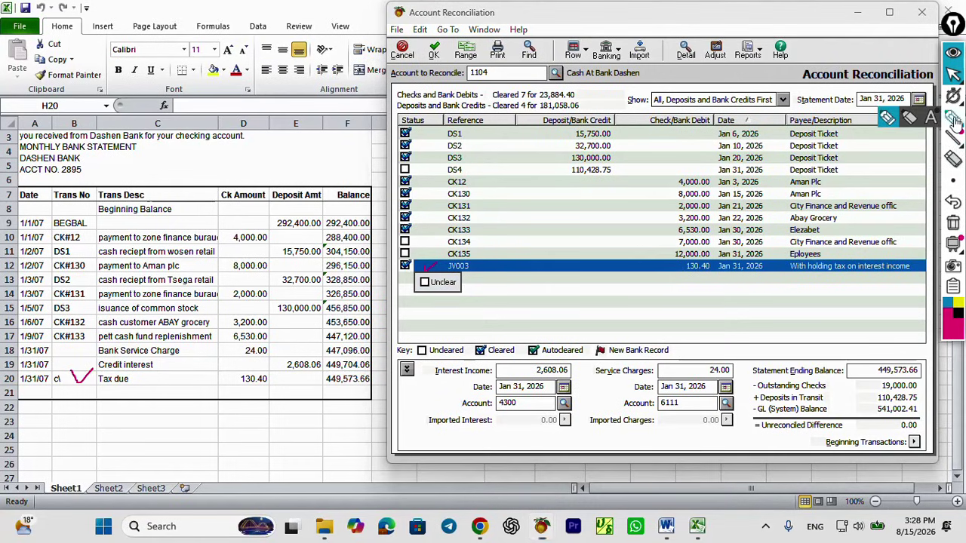
click(955, 121)
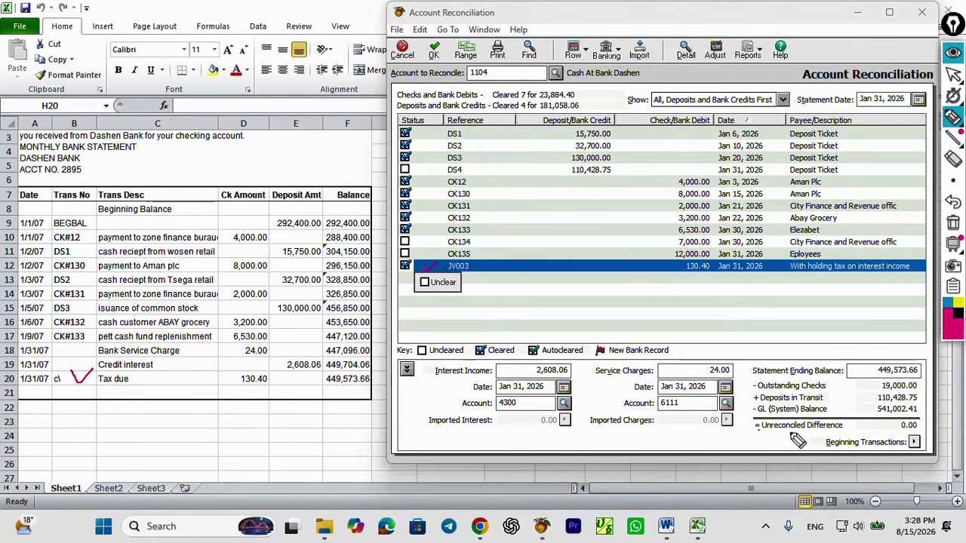
drag(759, 436, 834, 438)
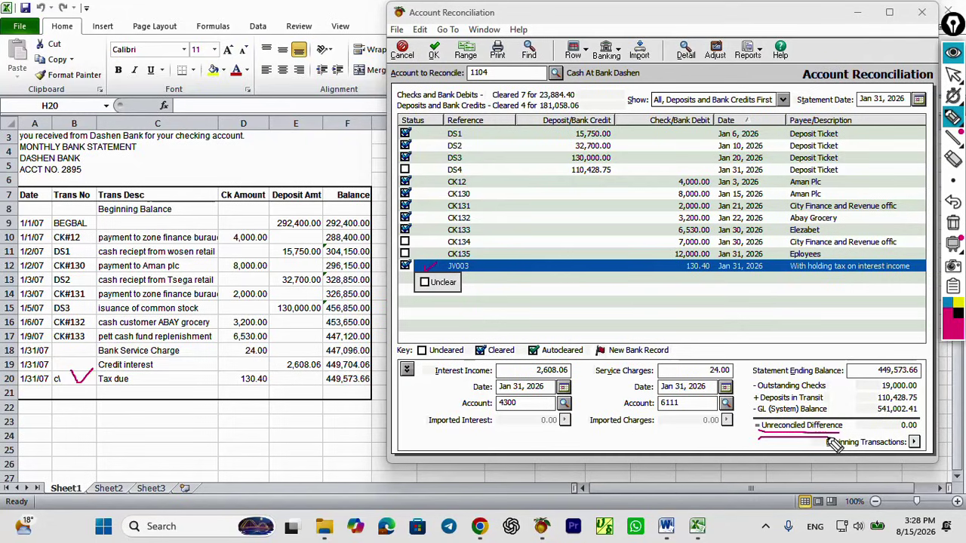
drag(896, 433, 916, 434)
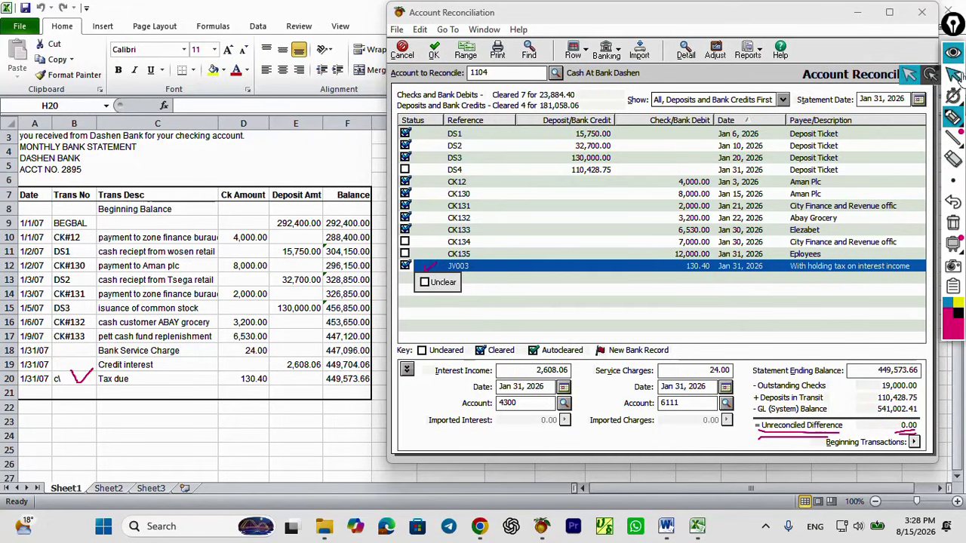
Circle the reconciliation's OK command in ink, and hide and redisplay the ink marks.
click(955, 74)
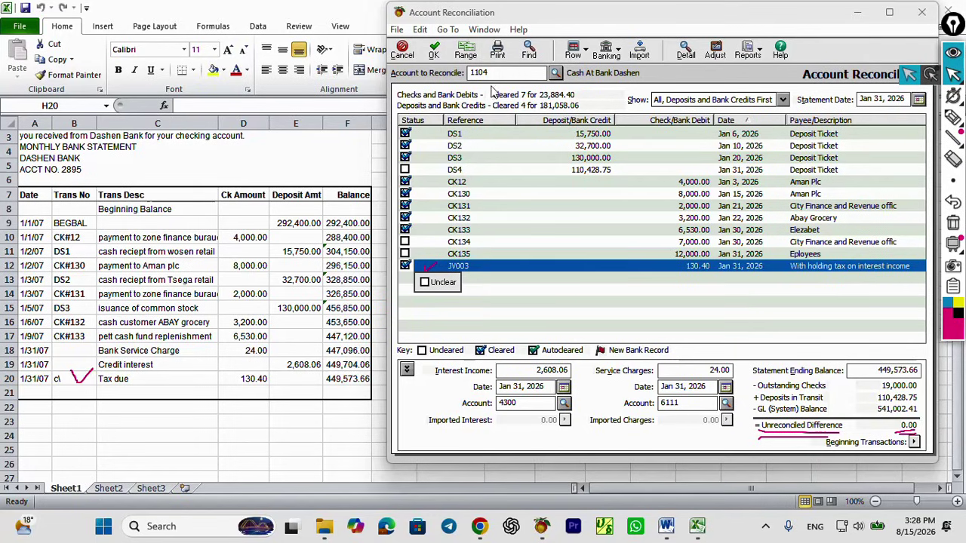
click(953, 117)
mouse_move(454, 44)
mouse_down()
mouse_move(432, 39)
mouse_move(425, 71)
mouse_move(445, 59)
mouse_move(443, 40)
mouse_up()
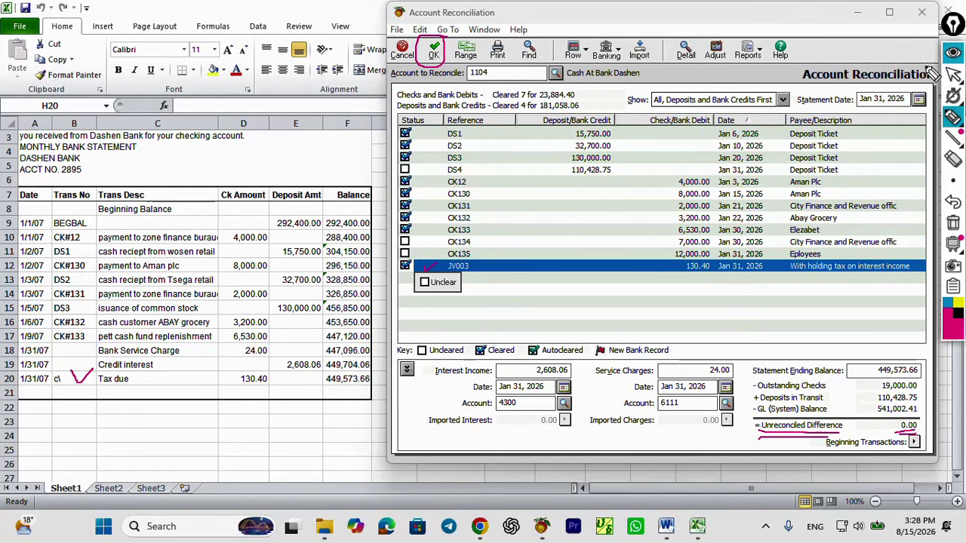
click(953, 54)
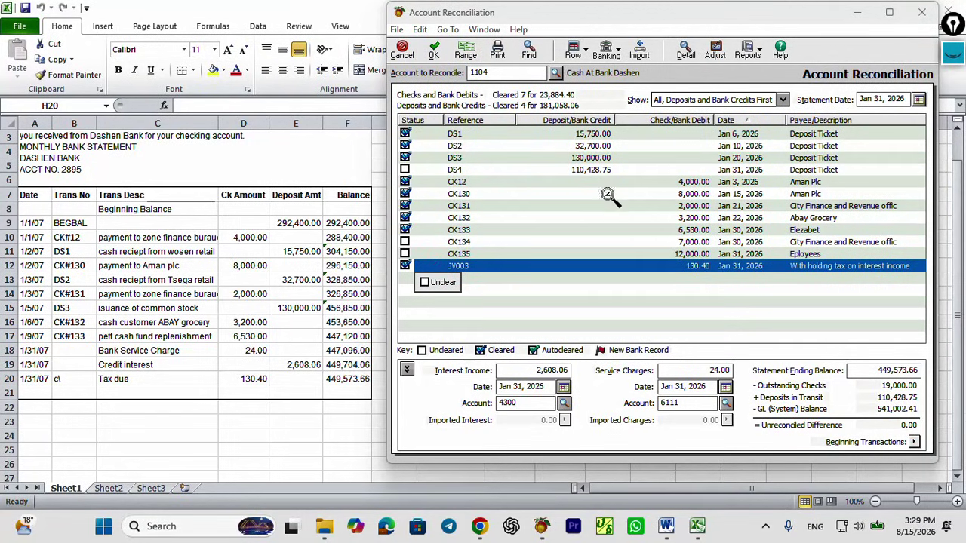
click(954, 54)
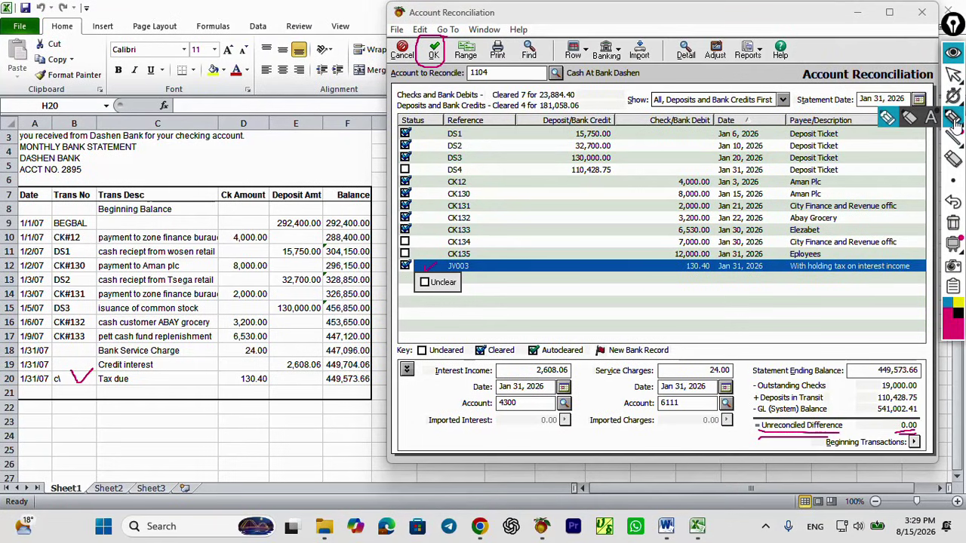
Mark the uncleared items DS4, CK134 and CK135 in ink, tick Outstanding Checks and Deposits in Transit, and erase all ink.
mouse_move(464, 167)
mouse_down()
mouse_move(444, 175)
mouse_move(476, 175)
mouse_move(464, 164)
mouse_up()
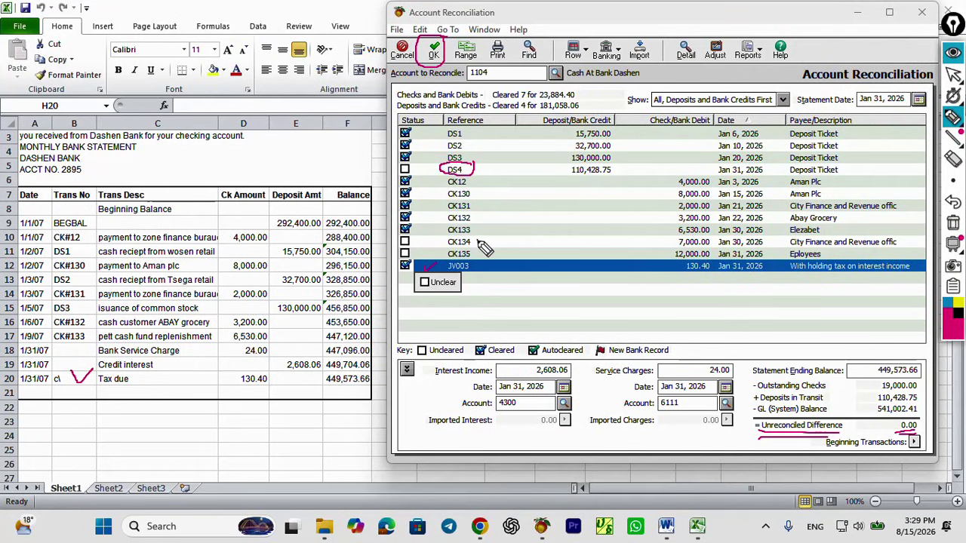
drag(477, 243, 504, 240)
click(480, 253)
mouse_move(487, 163)
mouse_down()
mouse_move(532, 196)
mouse_move(518, 243)
mouse_up()
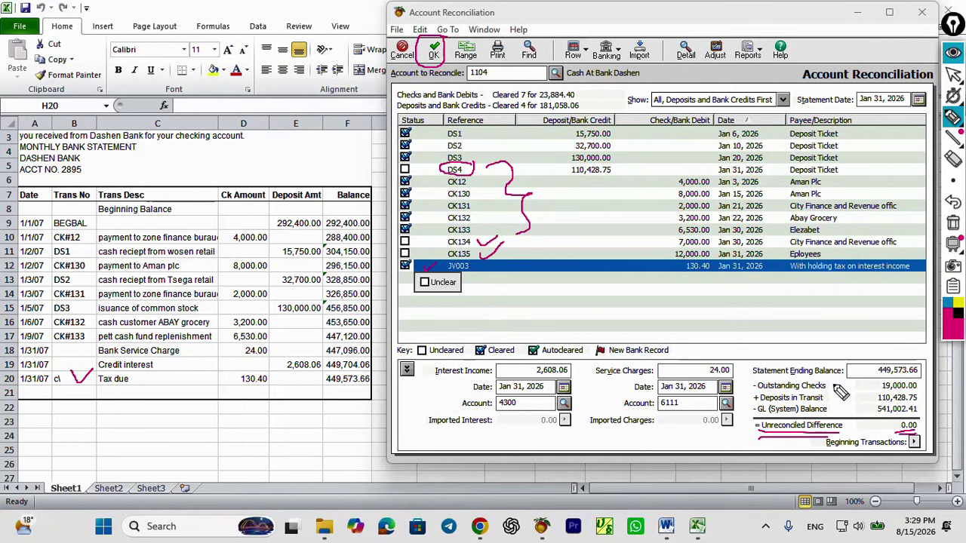
mouse_move(833, 387)
mouse_down()
mouse_move(846, 379)
mouse_move(844, 387)
mouse_up()
drag(527, 191, 560, 198)
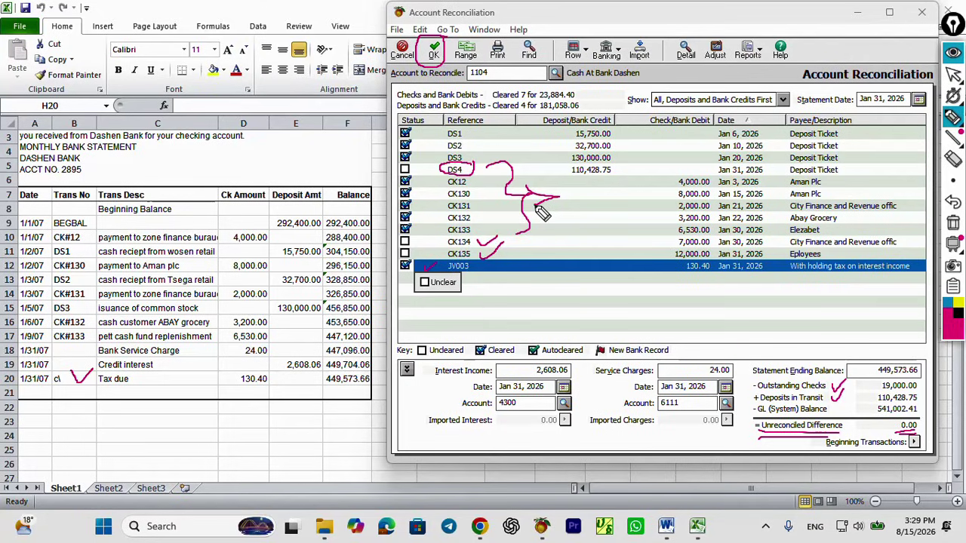
click(956, 225)
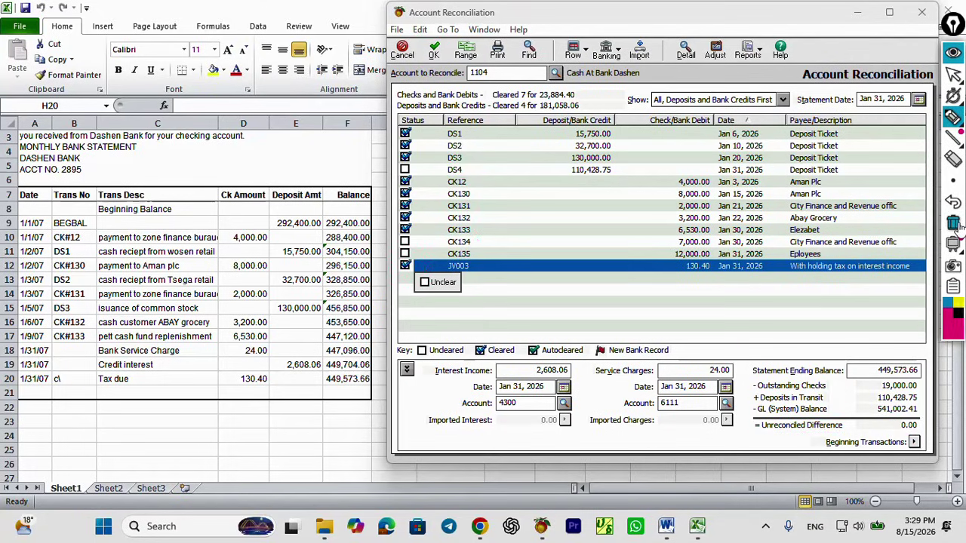
Put the annotation tools away and accept the completed reconciliation of account 1104 Cash At Bank Dashen.
click(955, 48)
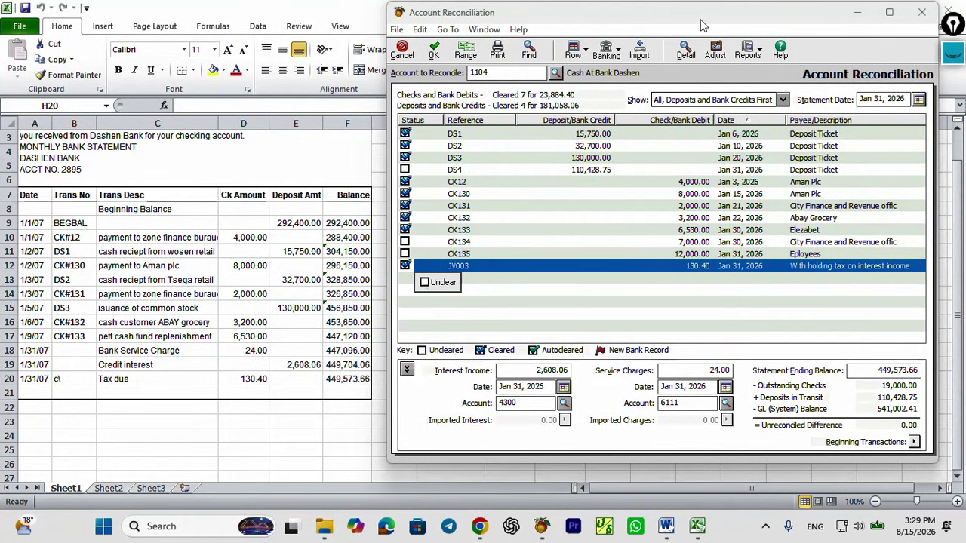
drag(707, 15, 625, 24)
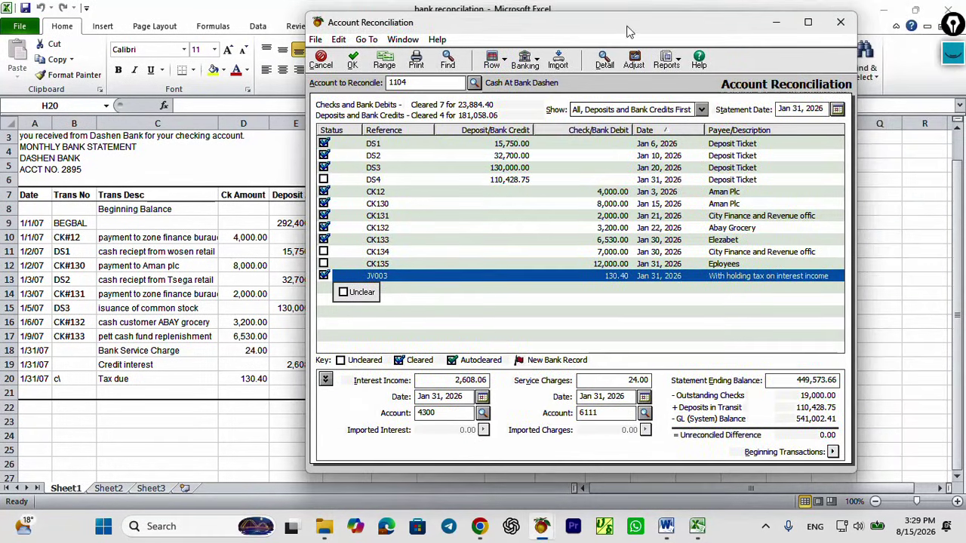
click(352, 65)
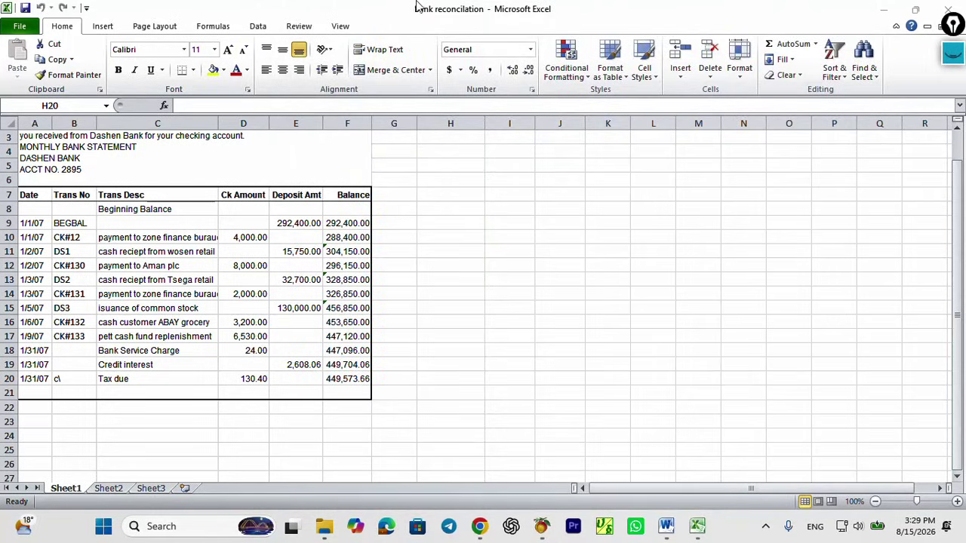
Minimize the Excel bank statement, switch to the Peachtree main window and display the Account Reconciliation report.
click(885, 9)
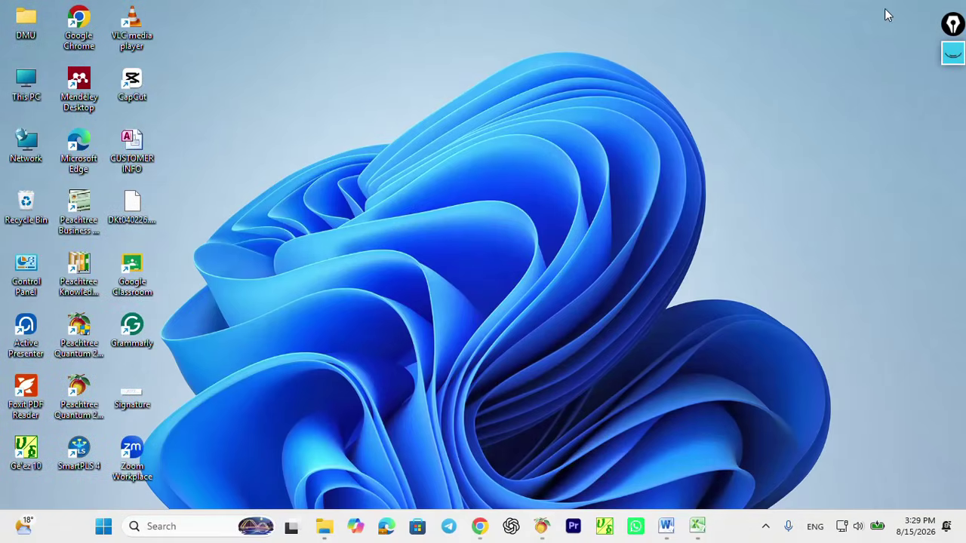
click(541, 528)
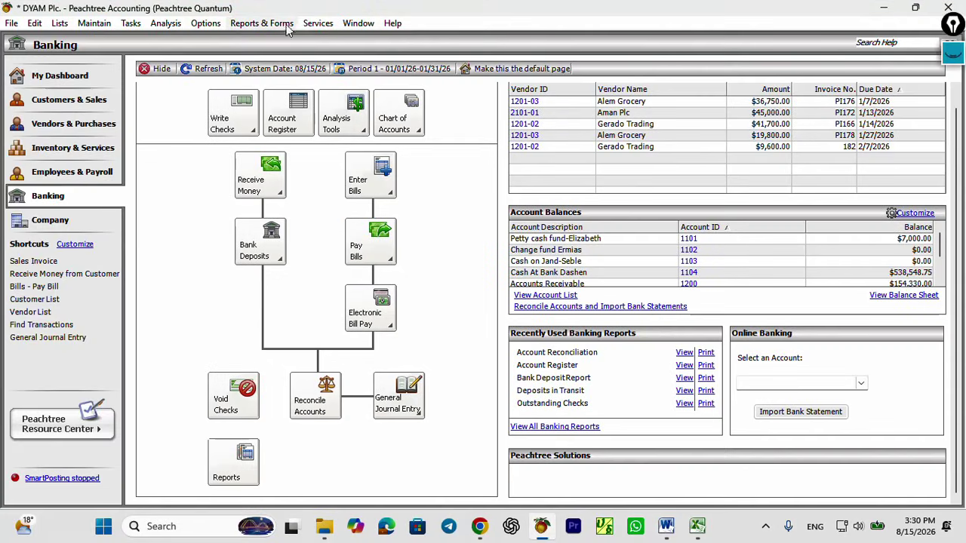
click(262, 24)
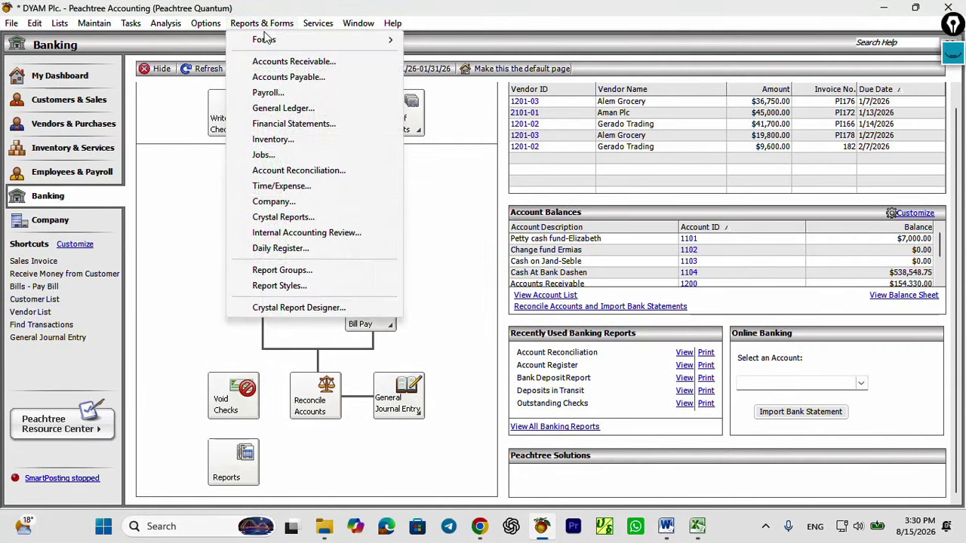
click(298, 169)
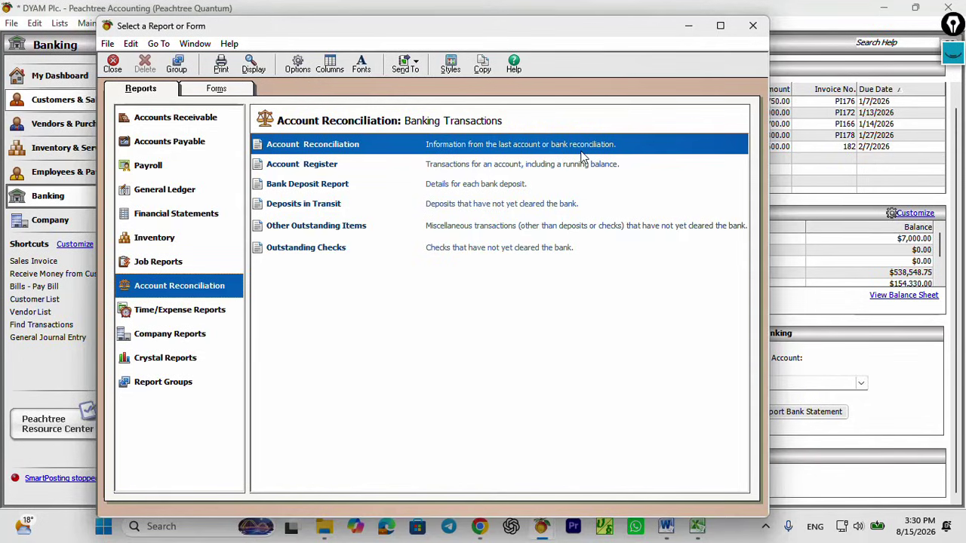
double_click(342, 152)
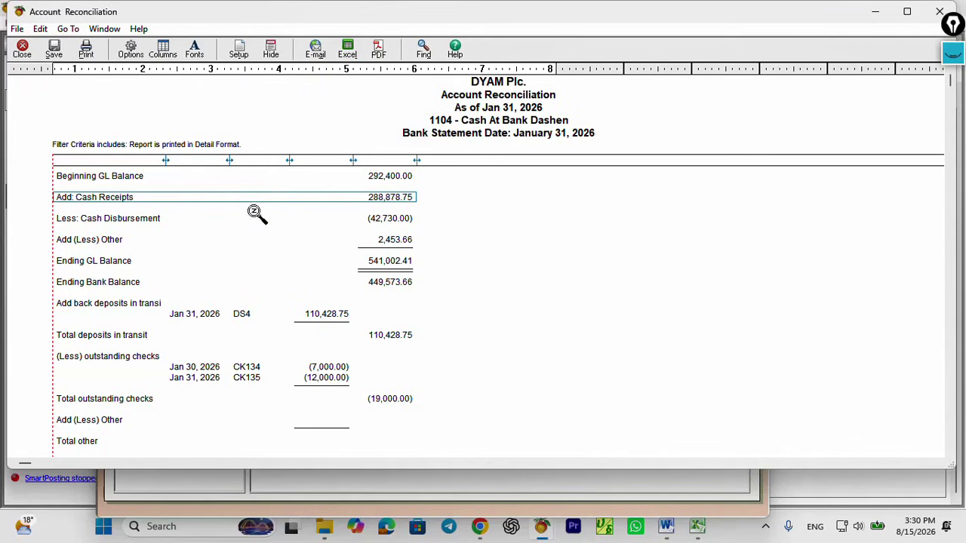
Circle the deposit in transit, the two outstanding checks and their totals in ink on the report, and hide the ink.
scroll(238, 251, down, 1)
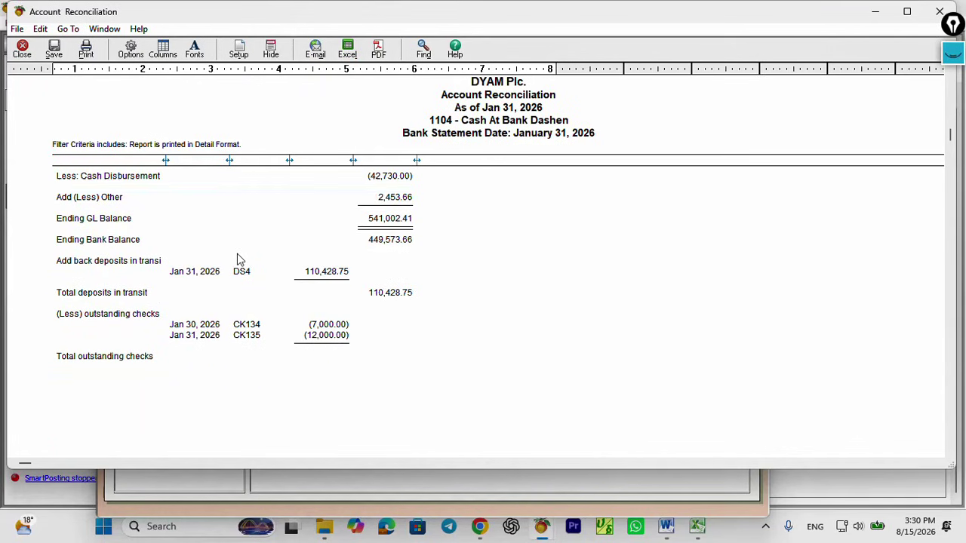
scroll(237, 255, down, 1)
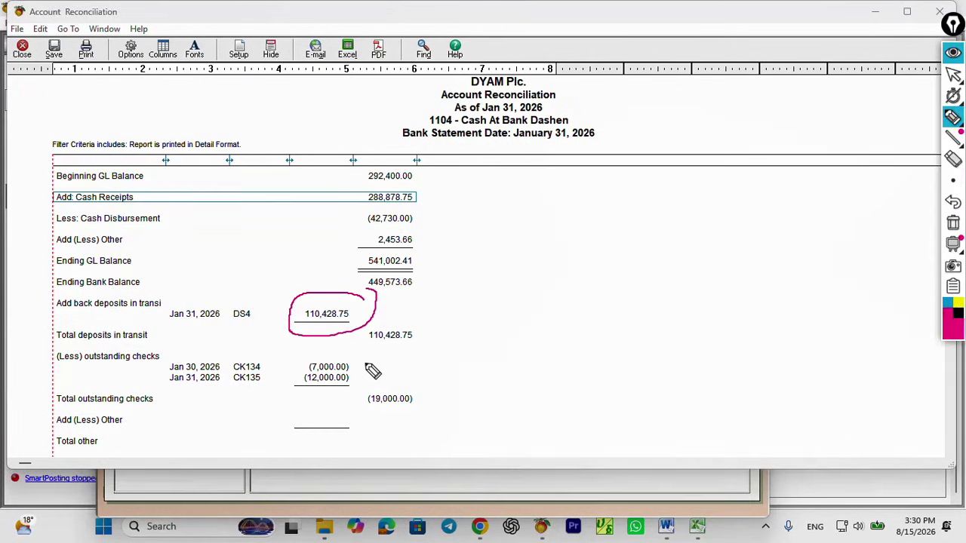
mouse_move(365, 359)
mouse_down()
mouse_move(334, 344)
mouse_move(274, 369)
mouse_move(362, 395)
mouse_move(365, 365)
mouse_up()
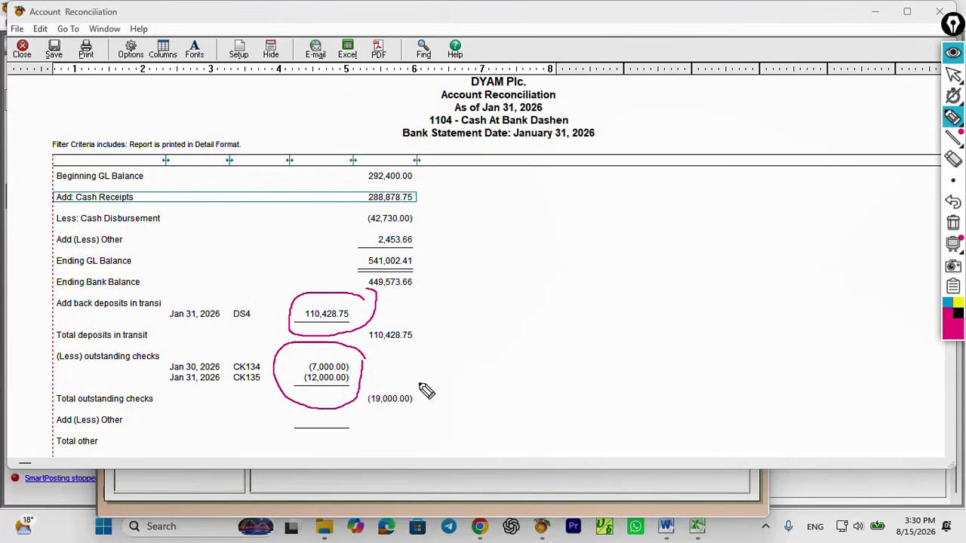
mouse_move(425, 389)
mouse_down()
mouse_move(364, 396)
mouse_move(427, 412)
mouse_move(431, 387)
mouse_up()
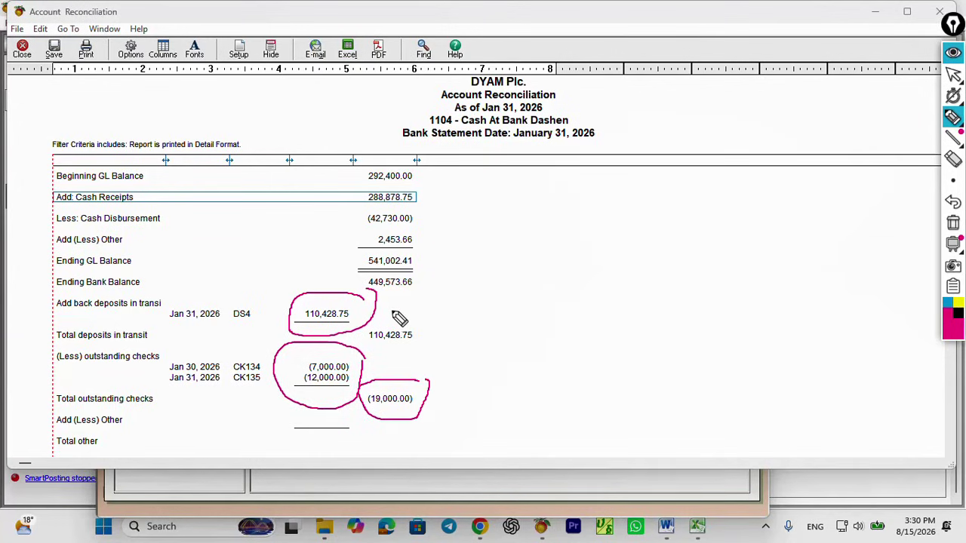
mouse_move(412, 317)
mouse_down()
mouse_move(378, 355)
mouse_move(415, 317)
mouse_up()
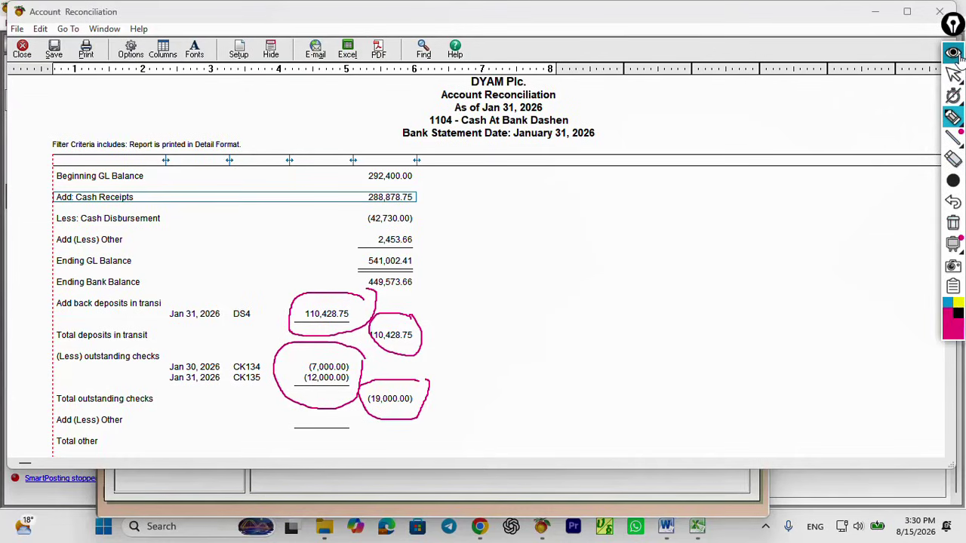
click(953, 52)
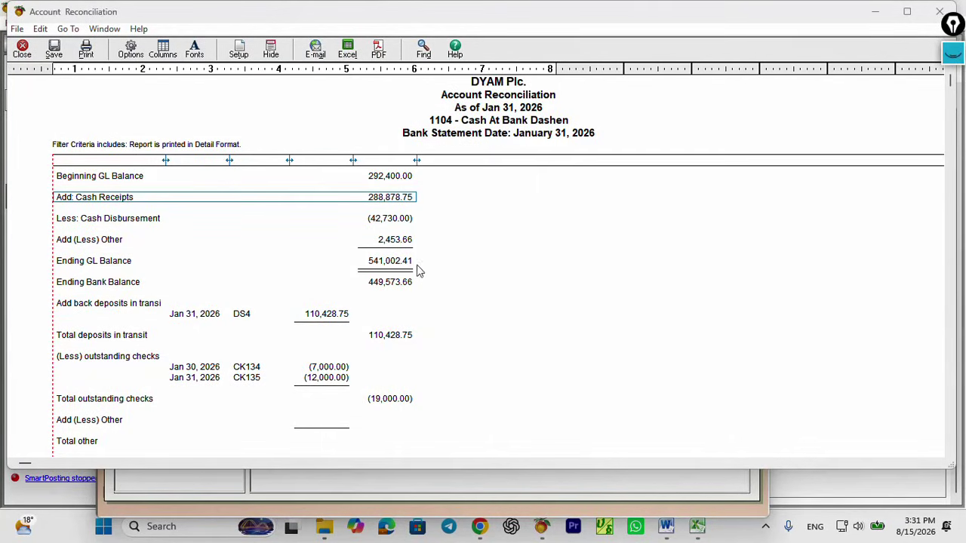
Review the Account Reconciliation report down to the Ending GL Balance and export it to a new Excel workbook.
scroll(425, 299, down, 4)
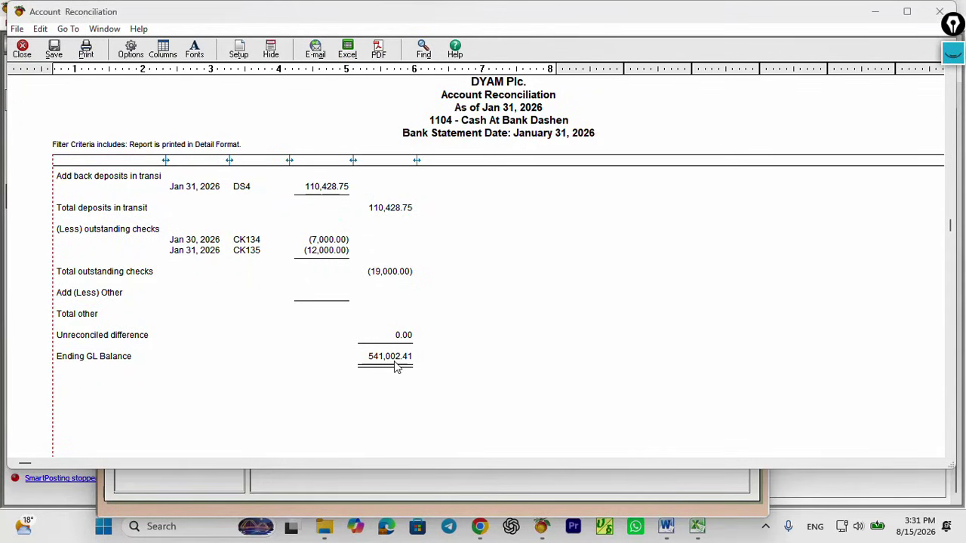
scroll(399, 369, up, 4)
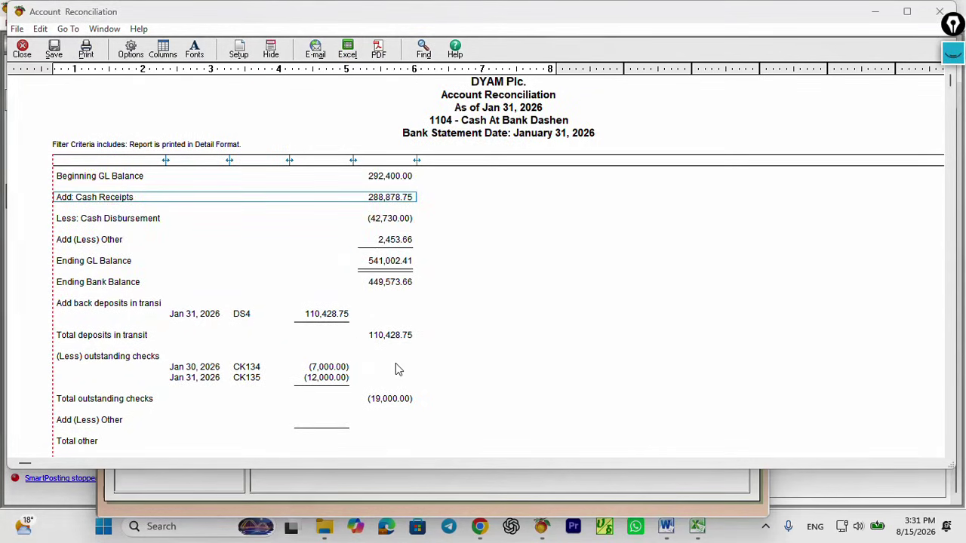
scroll(399, 369, down, 1)
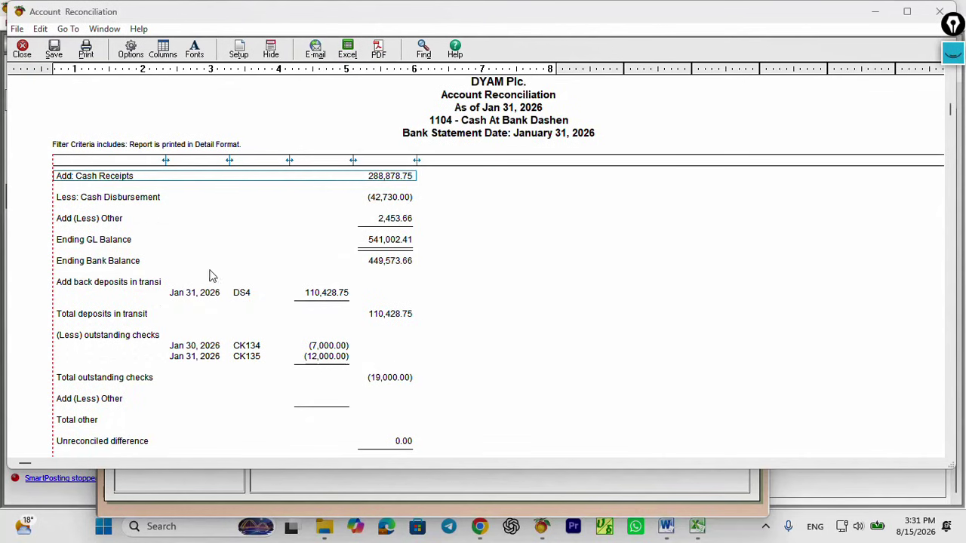
scroll(310, 311, up, 1)
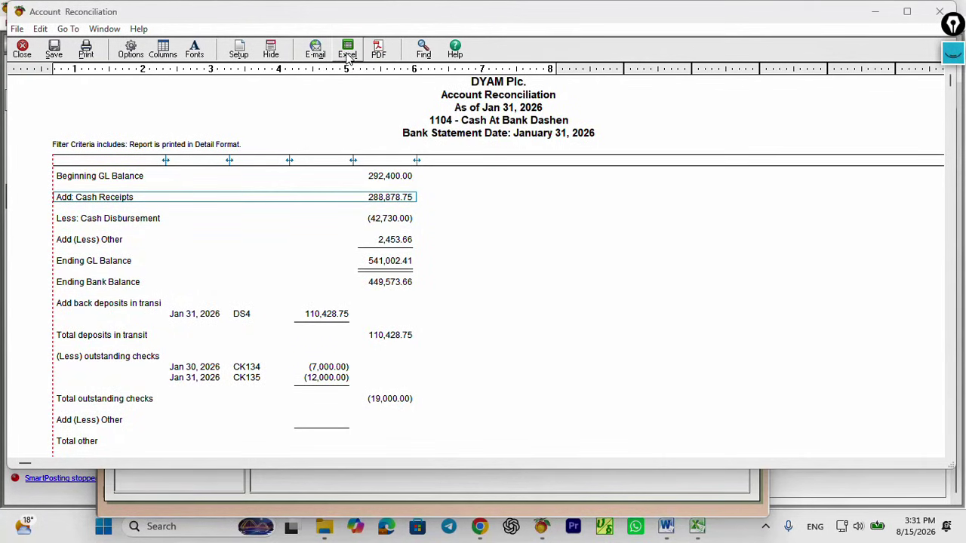
click(347, 52)
click(400, 86)
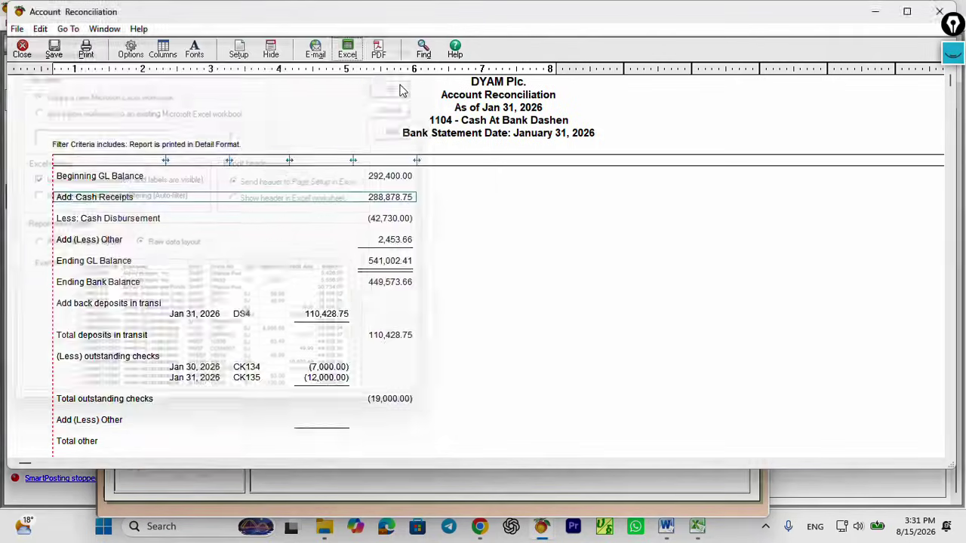